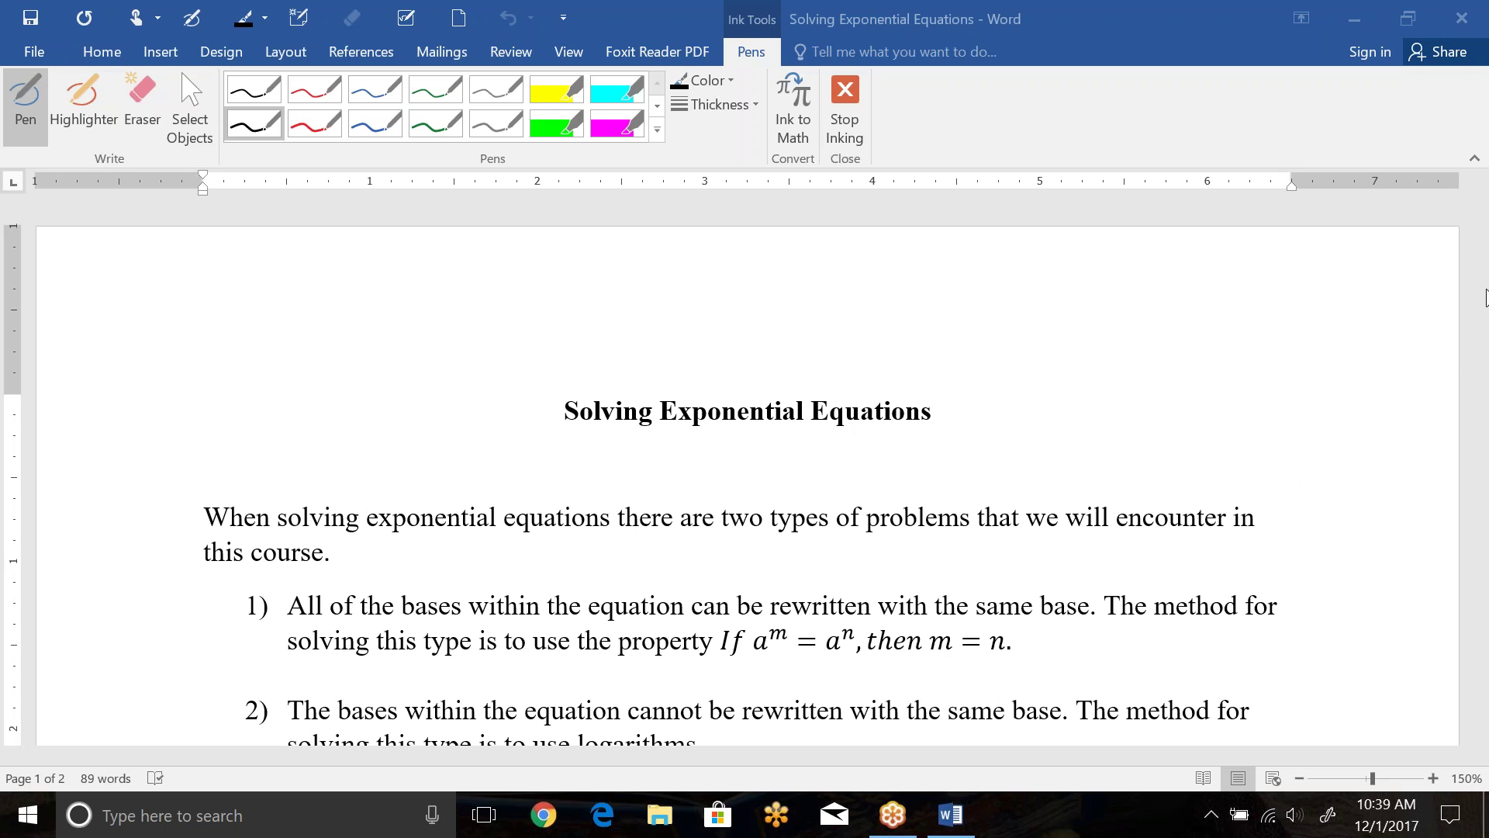
# - Exit ink mode and move down the document until examples 1 and 2 are in view
pyautogui.press('Escape')
pyautogui.press('Down')
pyautogui.press('Down')
pyautogui.press('Down')
pyautogui.press('Down')
pyautogui.press('Down')
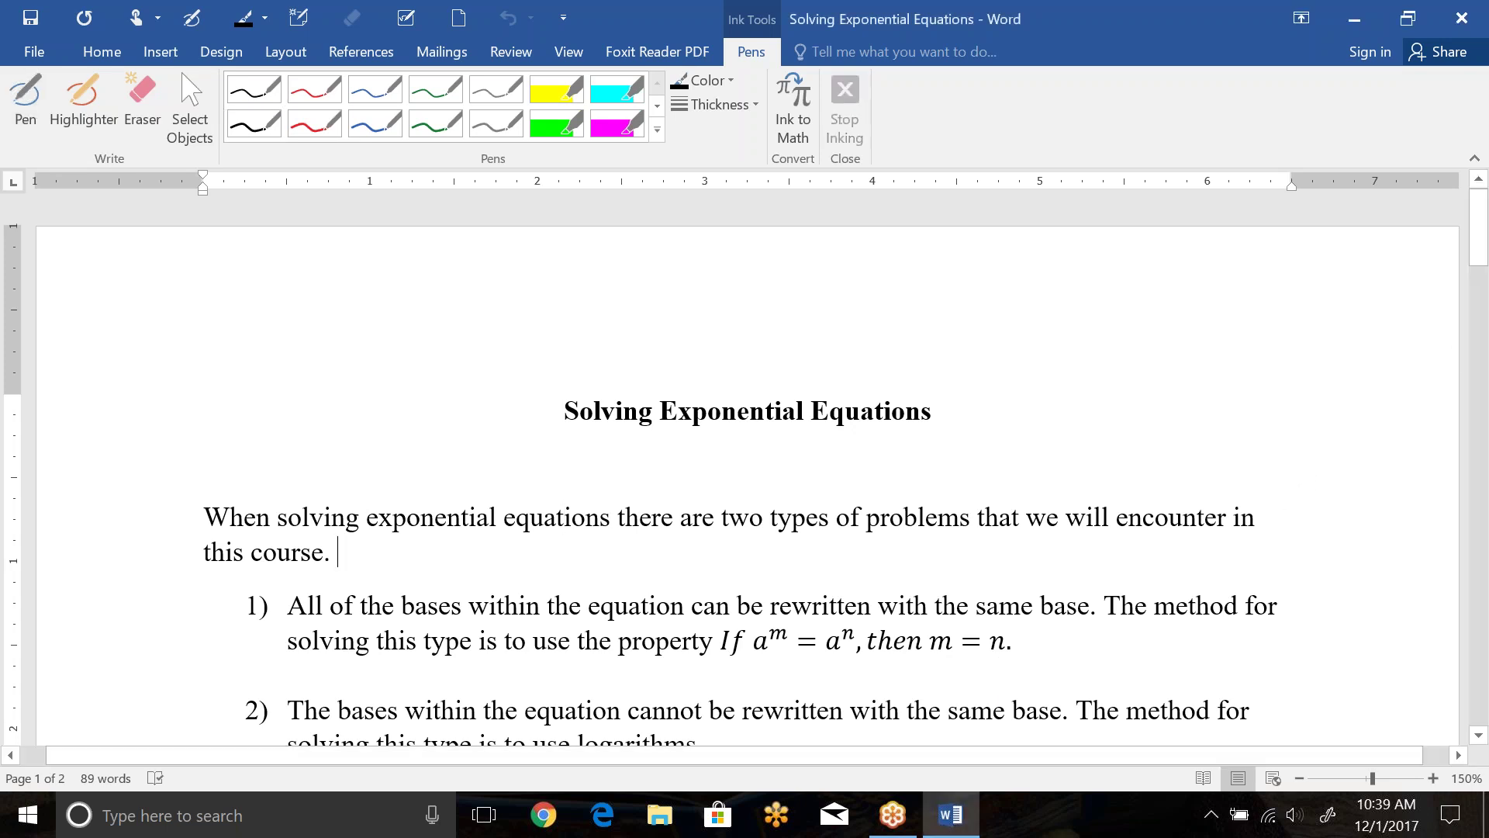
pyautogui.press('Down')
pyautogui.press('Down')
pyautogui.press('Down')
pyautogui.press('Down')
pyautogui.press('Down')
pyautogui.press('End')
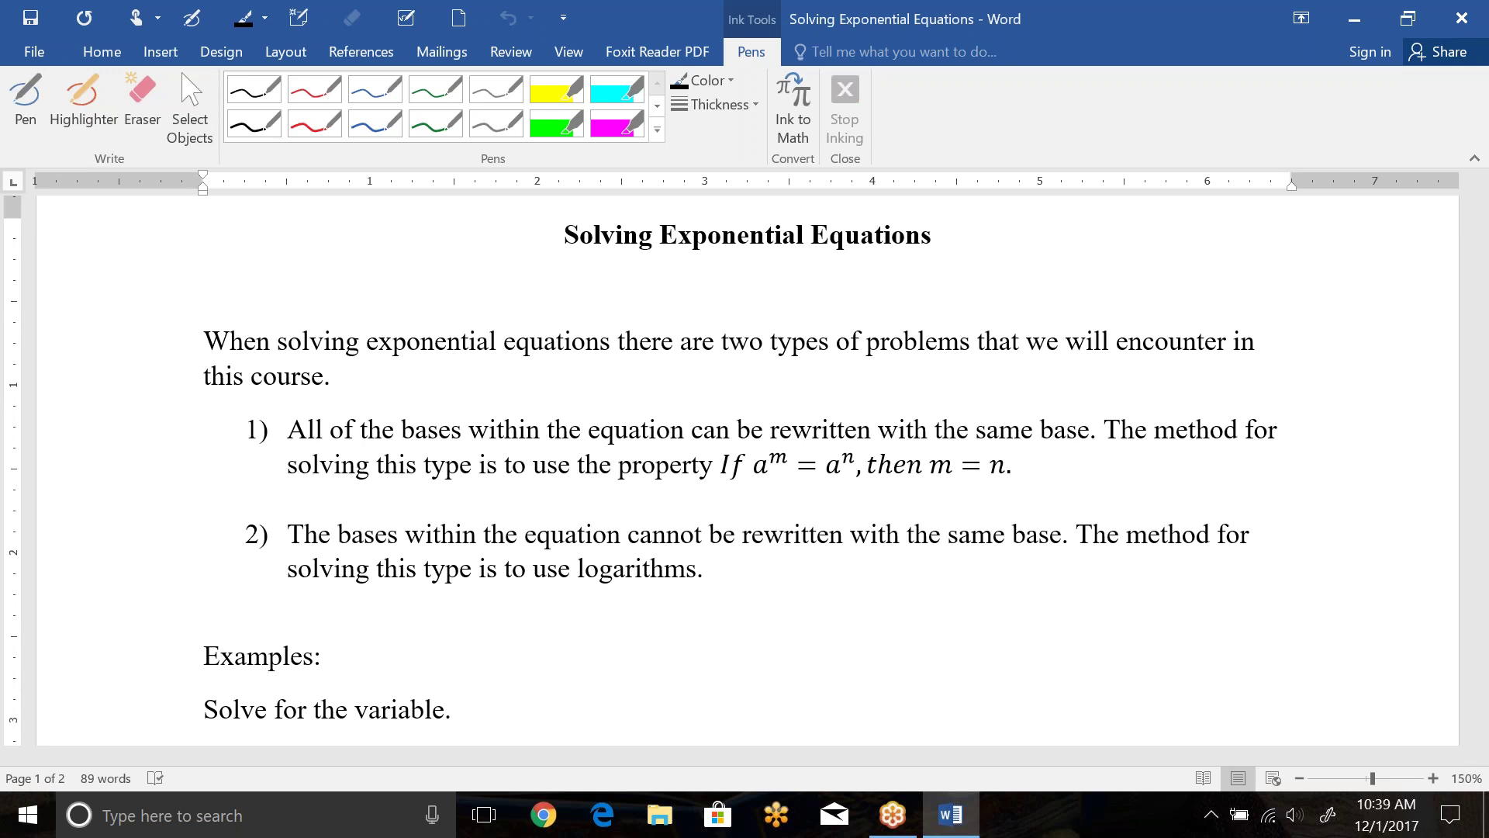
pyautogui.press('Down')
pyautogui.press('Down')
pyautogui.press('Down')
pyautogui.press('Down')
pyautogui.press('Down')
pyautogui.press('Down')
pyautogui.press('Down')
pyautogui.press('Down')
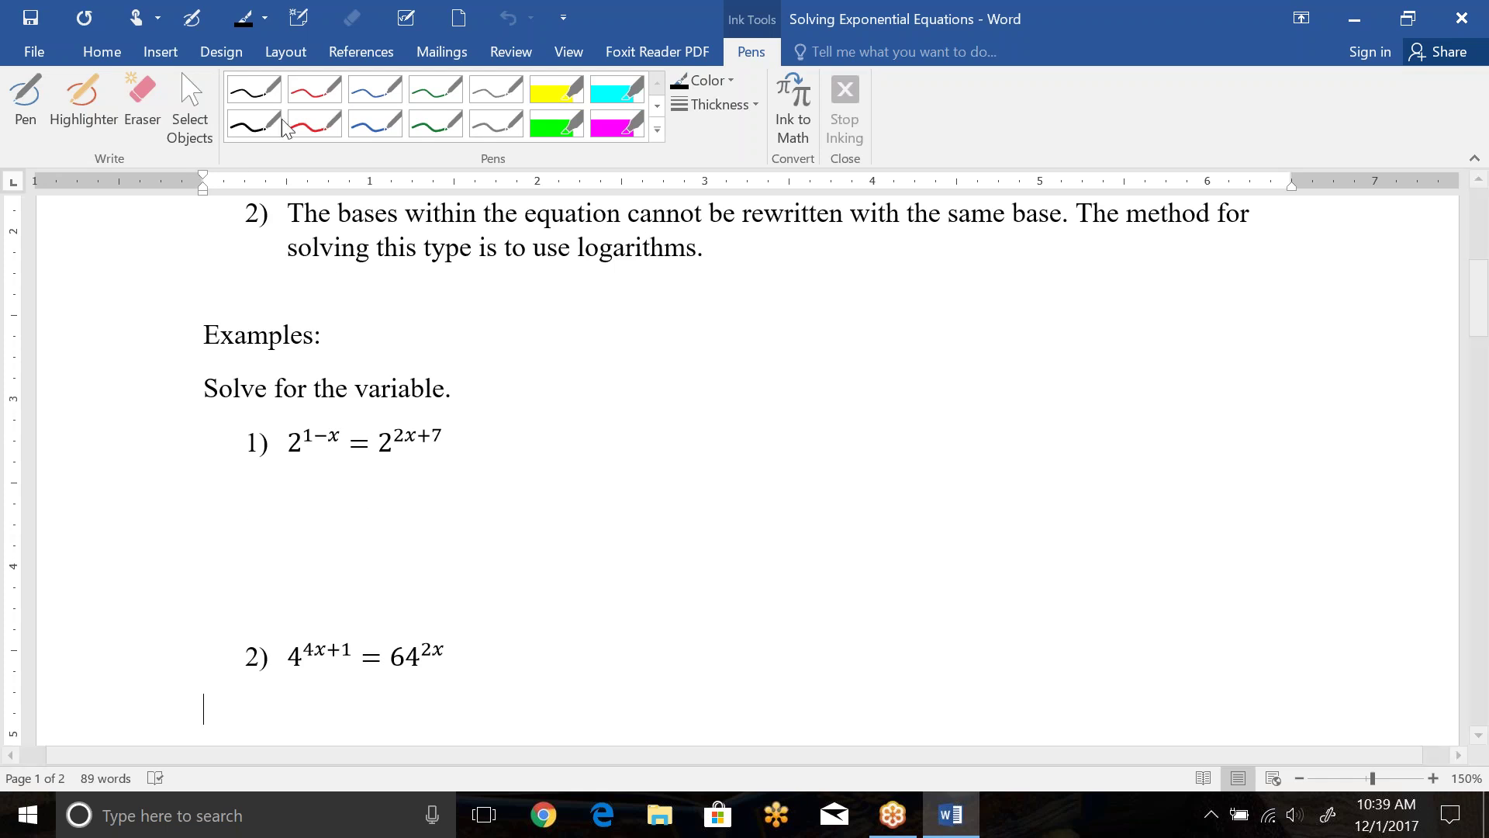
# - In red ink, write 'Set 1−x = 2x+7' below example 1
pyautogui.click(331, 95)
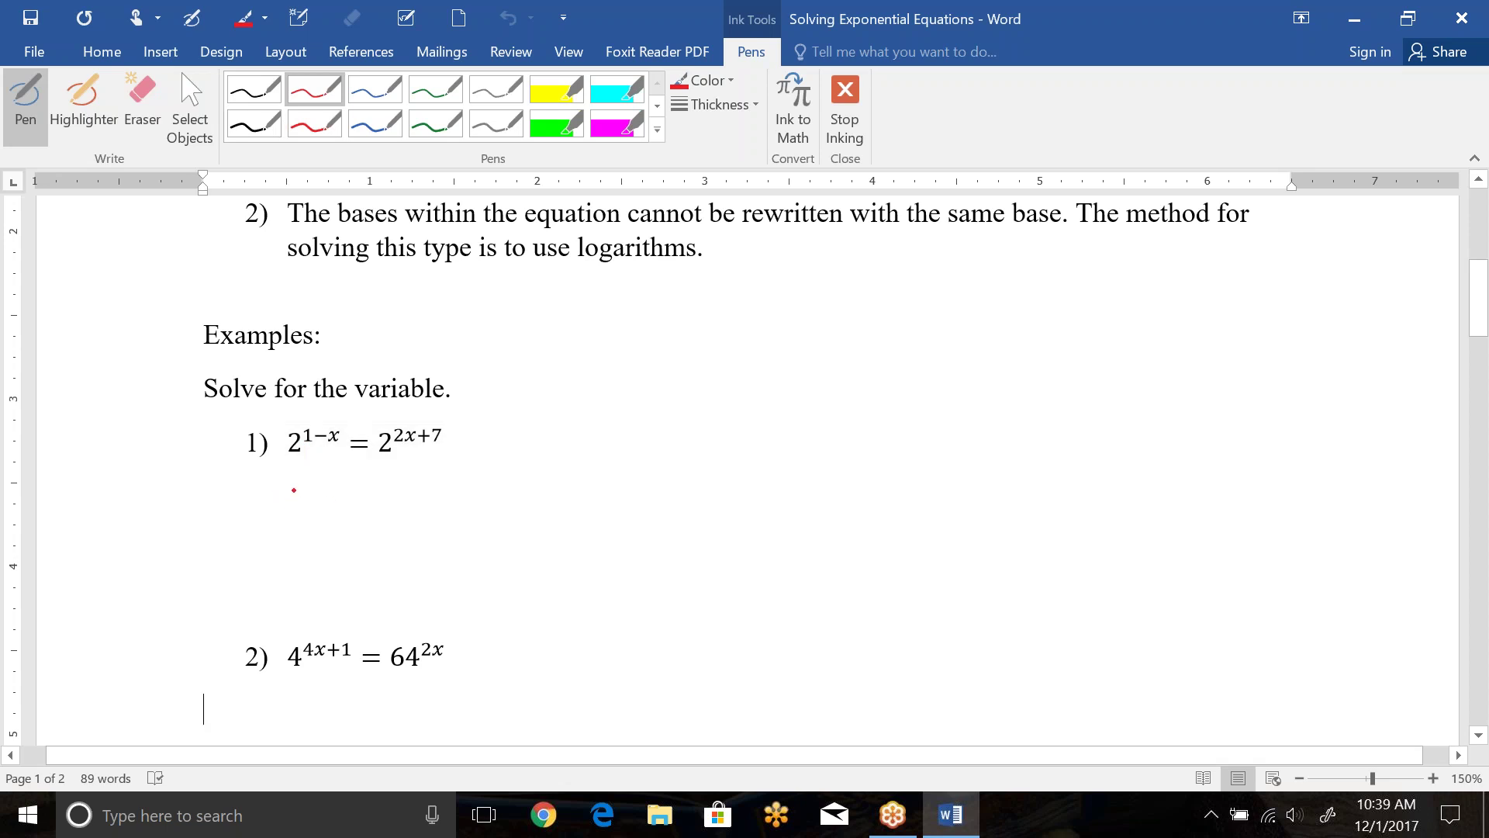
pyautogui.moveTo(296, 485)
pyautogui.mouseDown()
pyautogui.moveTo(299, 512)
pyautogui.moveTo(325, 497)
pyautogui.mouseUp()
pyautogui.moveTo(330, 492)
pyautogui.mouseDown()
pyautogui.moveTo(346, 511)
pyautogui.moveTo(332, 512)
pyautogui.moveTo(406, 509)
pyautogui.mouseUp()
pyautogui.moveTo(406, 494)
pyautogui.mouseDown()
pyautogui.moveTo(422, 509)
pyautogui.moveTo(406, 510)
pyautogui.moveTo(443, 500)
pyautogui.mouseUp()
pyautogui.moveTo(447, 489); pyautogui.dragTo(462, 506)
pyautogui.moveTo(453, 497); pyautogui.dragTo(466, 497)
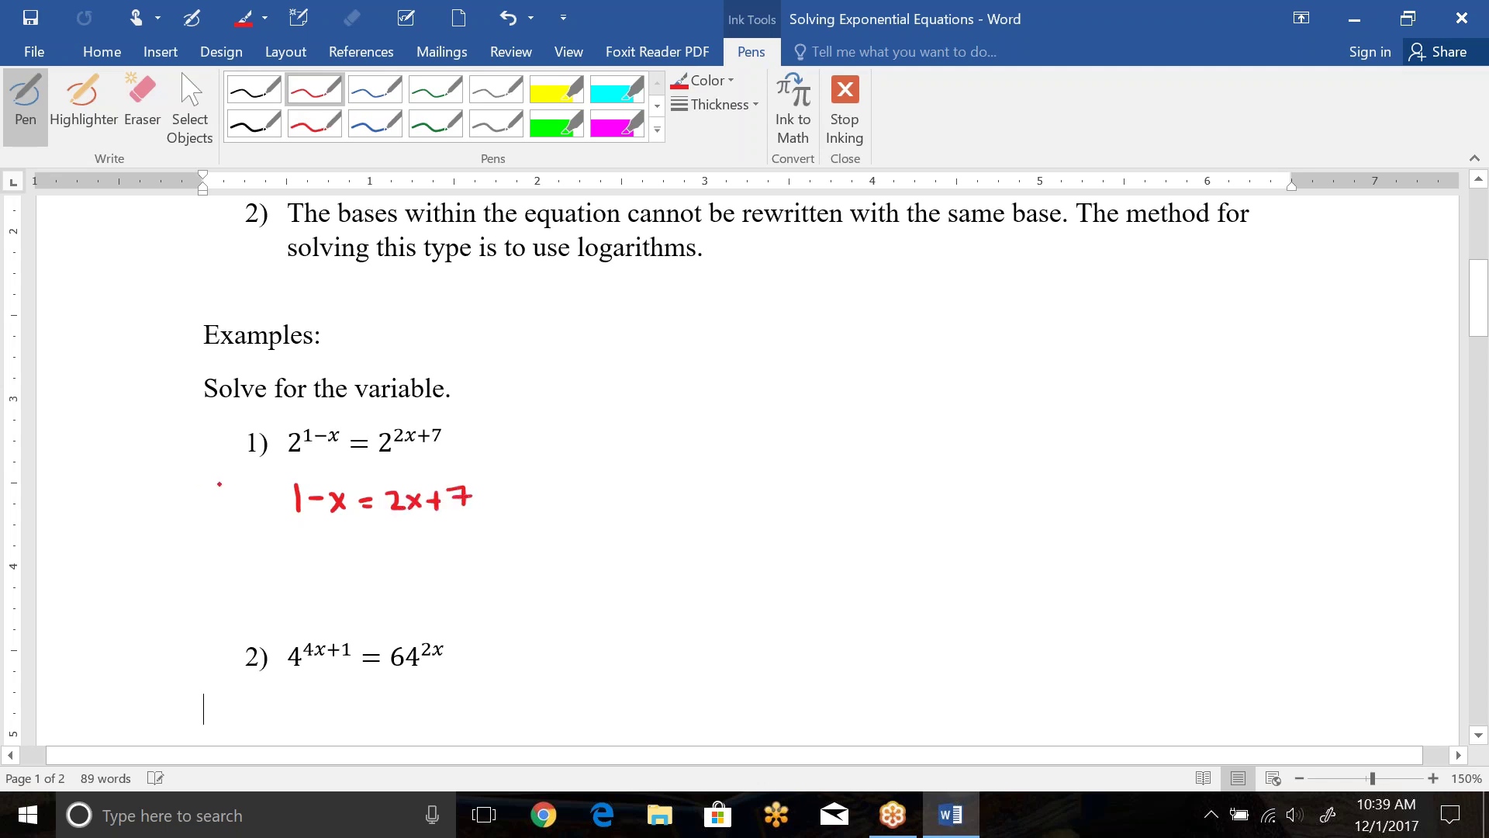
pyautogui.moveTo(231, 486)
pyautogui.mouseDown()
pyautogui.moveTo(219, 500)
pyautogui.moveTo(241, 498)
pyautogui.mouseUp()
pyautogui.moveTo(246, 479)
pyautogui.mouseDown()
pyautogui.moveTo(245, 500)
pyautogui.moveTo(256, 488)
pyautogui.mouseUp()
# - Solve through 1 = 3x+7 and −6 = 3x, dividing by 3, to x = −2
pyautogui.moveTo(329, 534)
pyautogui.mouseDown()
pyautogui.moveTo(328, 555)
pyautogui.moveTo(350, 543)
pyautogui.mouseUp()
pyautogui.moveTo(342, 548); pyautogui.dragTo(392, 556)
pyautogui.moveTo(392, 543)
pyautogui.mouseDown()
pyautogui.moveTo(378, 556)
pyautogui.moveTo(414, 548)
pyautogui.mouseUp()
pyautogui.moveTo(408, 540)
pyautogui.mouseDown()
pyautogui.moveTo(408, 556)
pyautogui.moveTo(437, 549)
pyautogui.mouseUp()
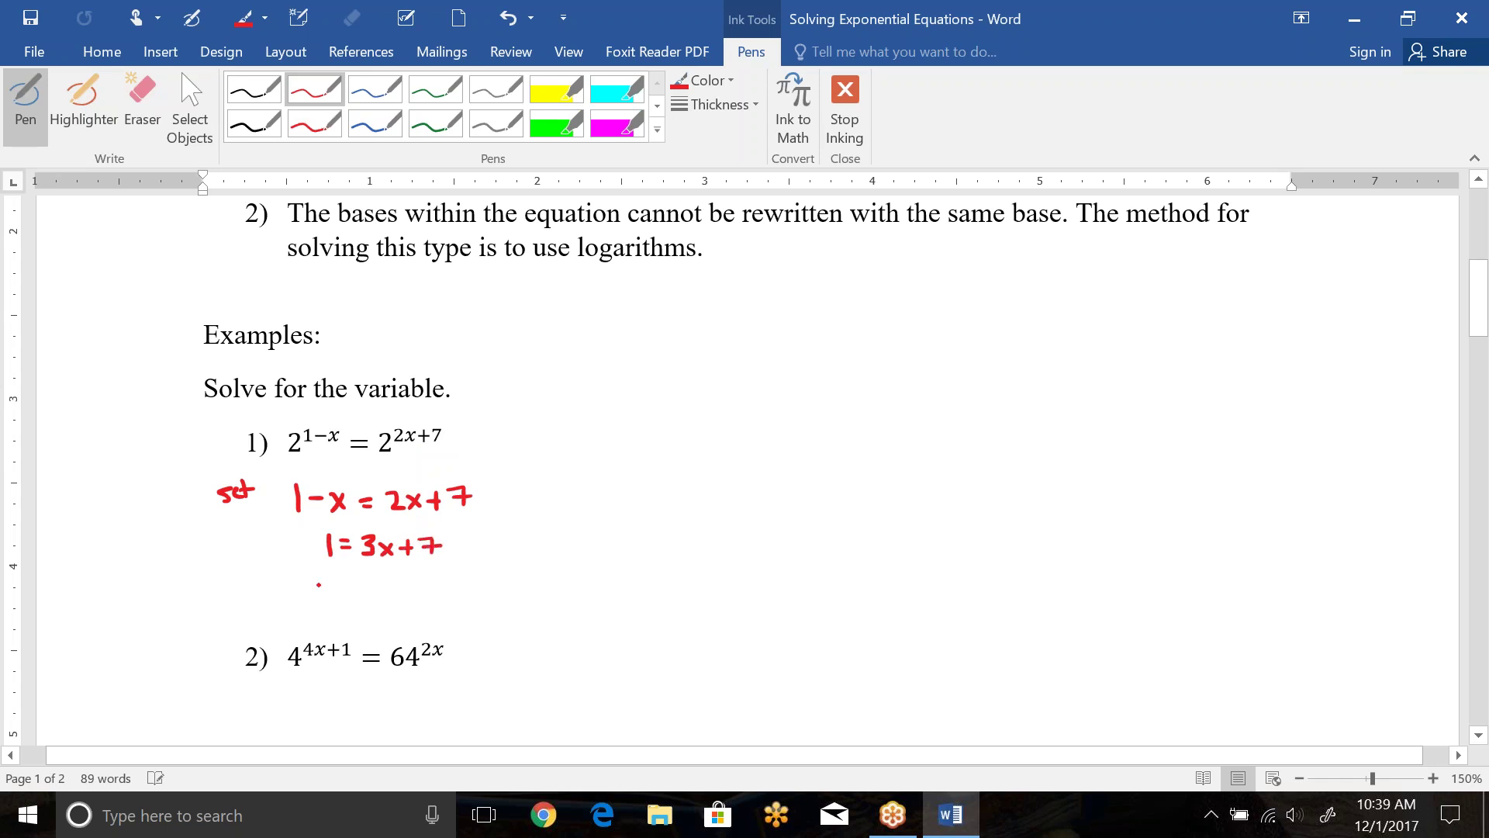
pyautogui.moveTo(308, 585); pyautogui.dragTo(369, 592)
pyautogui.moveTo(376, 576)
pyautogui.mouseDown()
pyautogui.moveTo(376, 595)
pyautogui.moveTo(406, 593)
pyautogui.moveTo(392, 595)
pyautogui.mouseUp()
pyautogui.moveTo(376, 597)
pyautogui.mouseDown()
pyautogui.moveTo(405, 597)
pyautogui.moveTo(397, 617)
pyautogui.mouseUp()
pyautogui.moveTo(320, 601)
pyautogui.mouseDown()
pyautogui.moveTo(346, 604)
pyautogui.moveTo(348, 625)
pyautogui.mouseUp()
pyautogui.moveTo(440, 577)
pyautogui.mouseDown()
pyautogui.moveTo(473, 594)
pyautogui.moveTo(448, 599)
pyautogui.mouseUp()
pyautogui.moveTo(479, 583); pyautogui.dragTo(515, 582)
pyautogui.moveTo(521, 574); pyautogui.dragTo(541, 592)
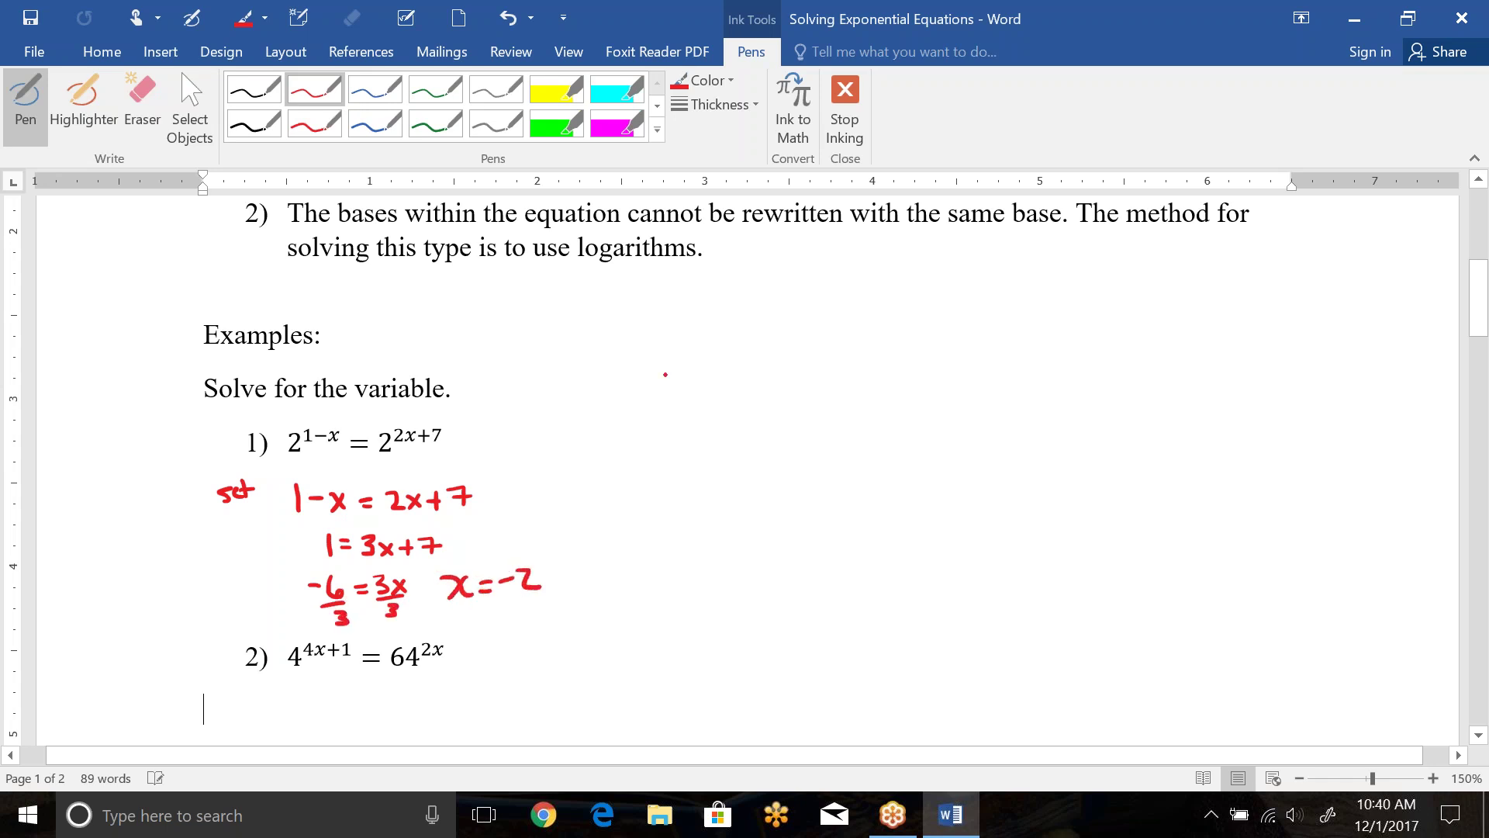
# - Write the check 2^(1−(−2)) = 2^(2(−2)+7), simplify to 2³ = 2³, and box x = −2
pyautogui.moveTo(602, 419)
pyautogui.mouseDown()
pyautogui.moveTo(620, 436)
pyautogui.moveTo(648, 404)
pyautogui.mouseUp()
pyautogui.moveTo(656, 396); pyautogui.dragTo(657, 412)
pyautogui.moveTo(664, 404); pyautogui.dragTo(732, 427)
pyautogui.click(753, 422)
pyautogui.moveTo(719, 435)
pyautogui.mouseDown()
pyautogui.moveTo(760, 430)
pyautogui.moveTo(784, 397)
pyautogui.moveTo(848, 399)
pyautogui.mouseUp()
pyautogui.click(809, 394)
pyautogui.moveTo(840, 391); pyautogui.dragTo(853, 391)
pyautogui.moveTo(858, 381); pyautogui.dragTo(873, 390)
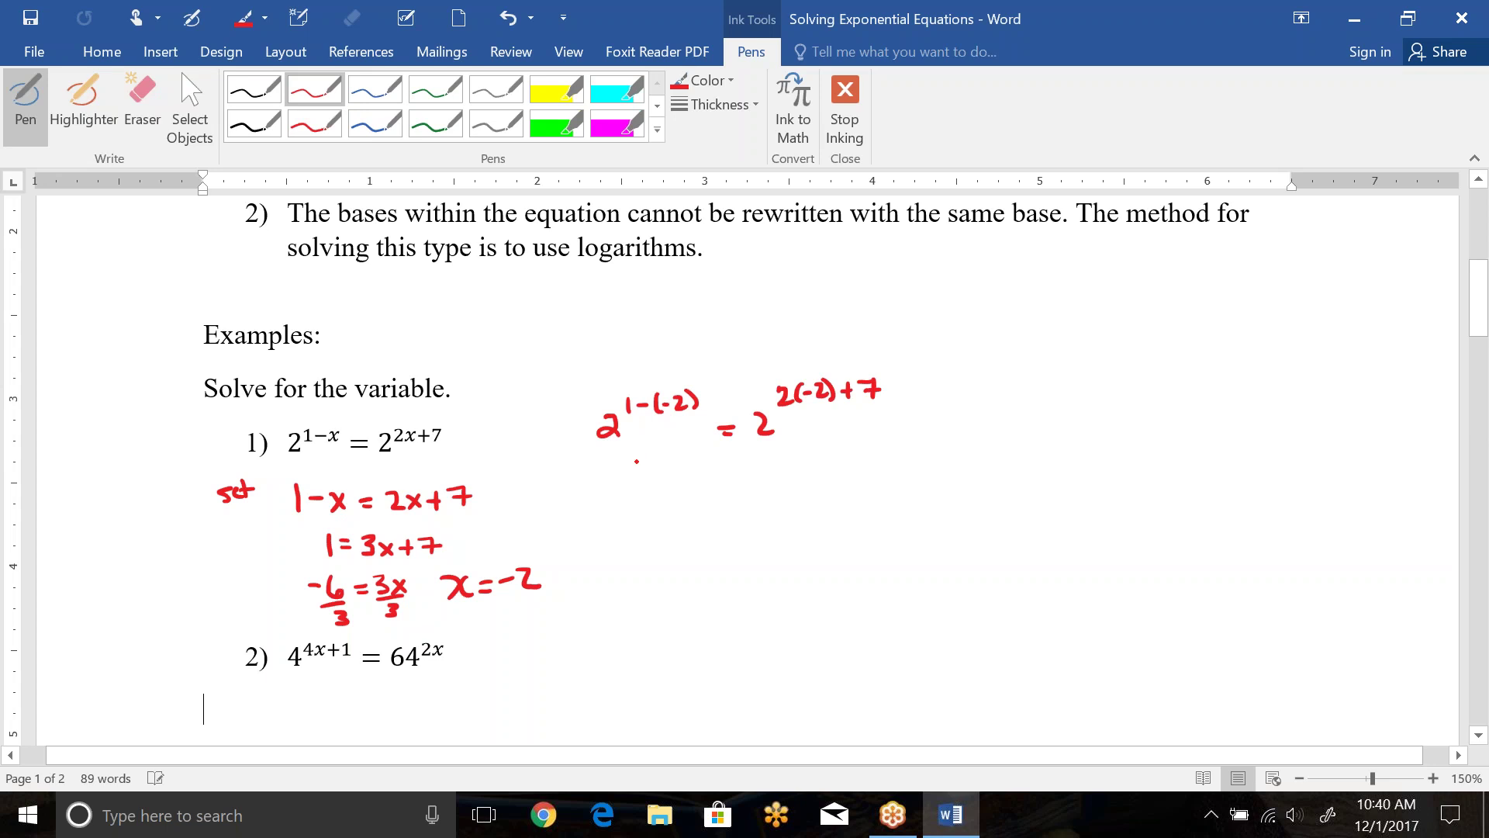
pyautogui.moveTo(634, 466)
pyautogui.mouseDown()
pyautogui.moveTo(651, 485)
pyautogui.moveTo(658, 452)
pyautogui.moveTo(650, 462)
pyautogui.mouseUp()
pyautogui.moveTo(672, 468)
pyautogui.mouseDown()
pyautogui.moveTo(723, 484)
pyautogui.moveTo(716, 464)
pyautogui.moveTo(765, 461)
pyautogui.mouseUp()
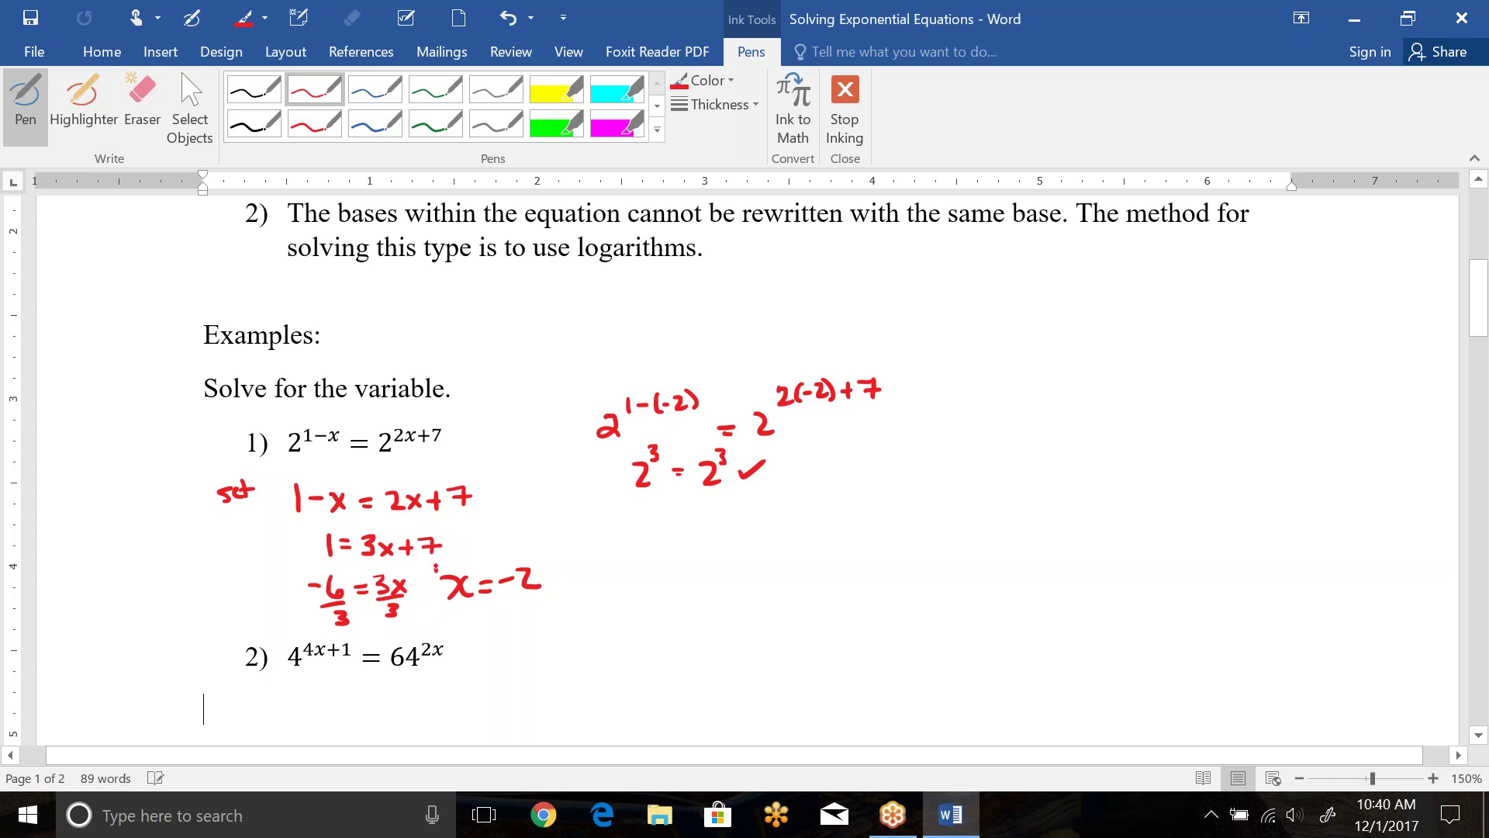
pyautogui.moveTo(435, 566)
pyautogui.mouseDown()
pyautogui.moveTo(527, 608)
pyautogui.moveTo(556, 566)
pyautogui.moveTo(438, 564)
pyautogui.mouseUp()
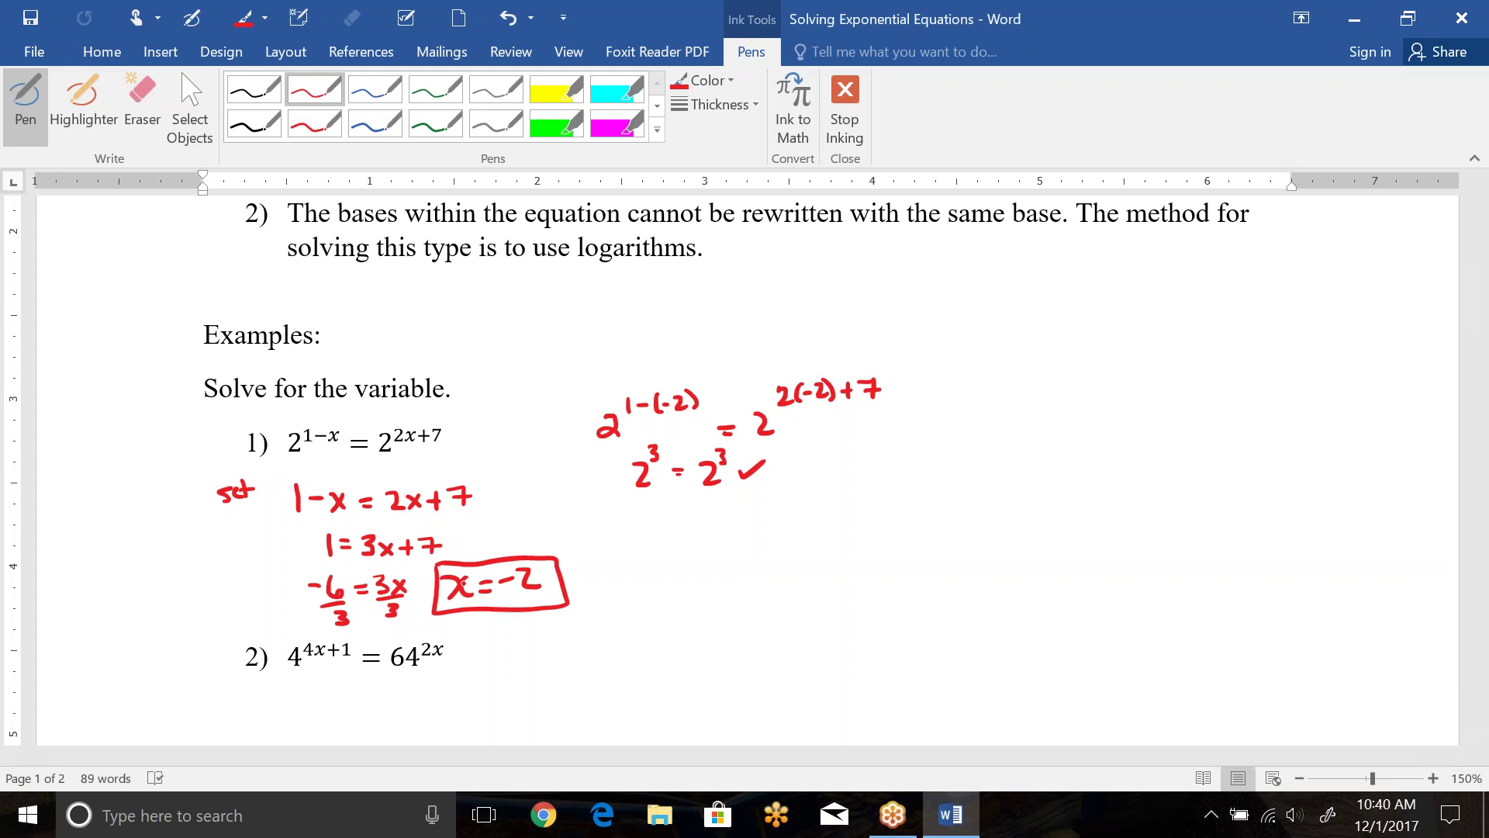
# - Under example 2, write in blue 4^(4x+1) = (4³)^(2x), rewriting 64 as 4³
pyautogui.scroll(-4, 463, 582)
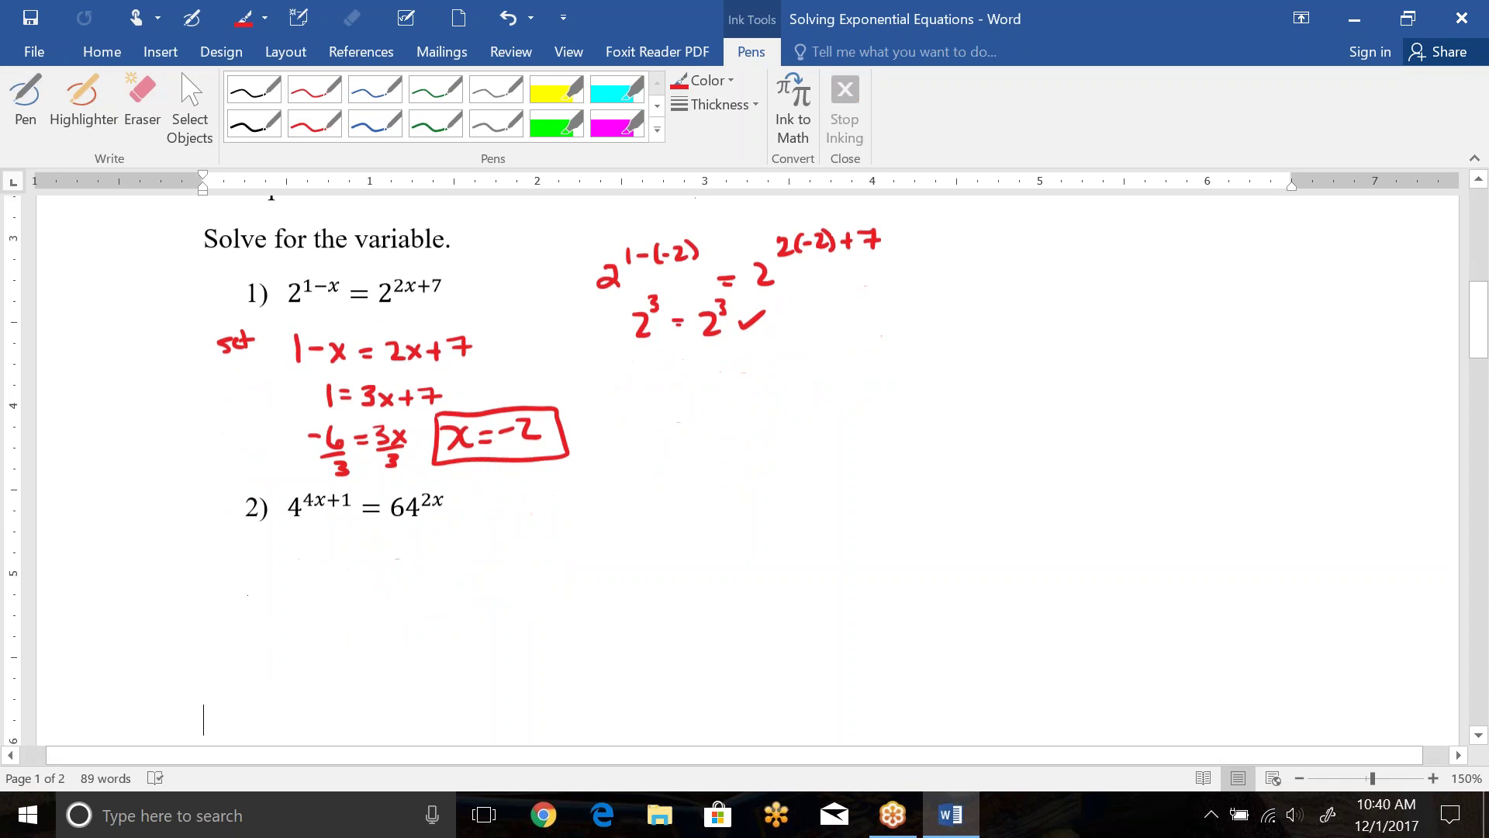
pyautogui.scroll(-2, 744, 465)
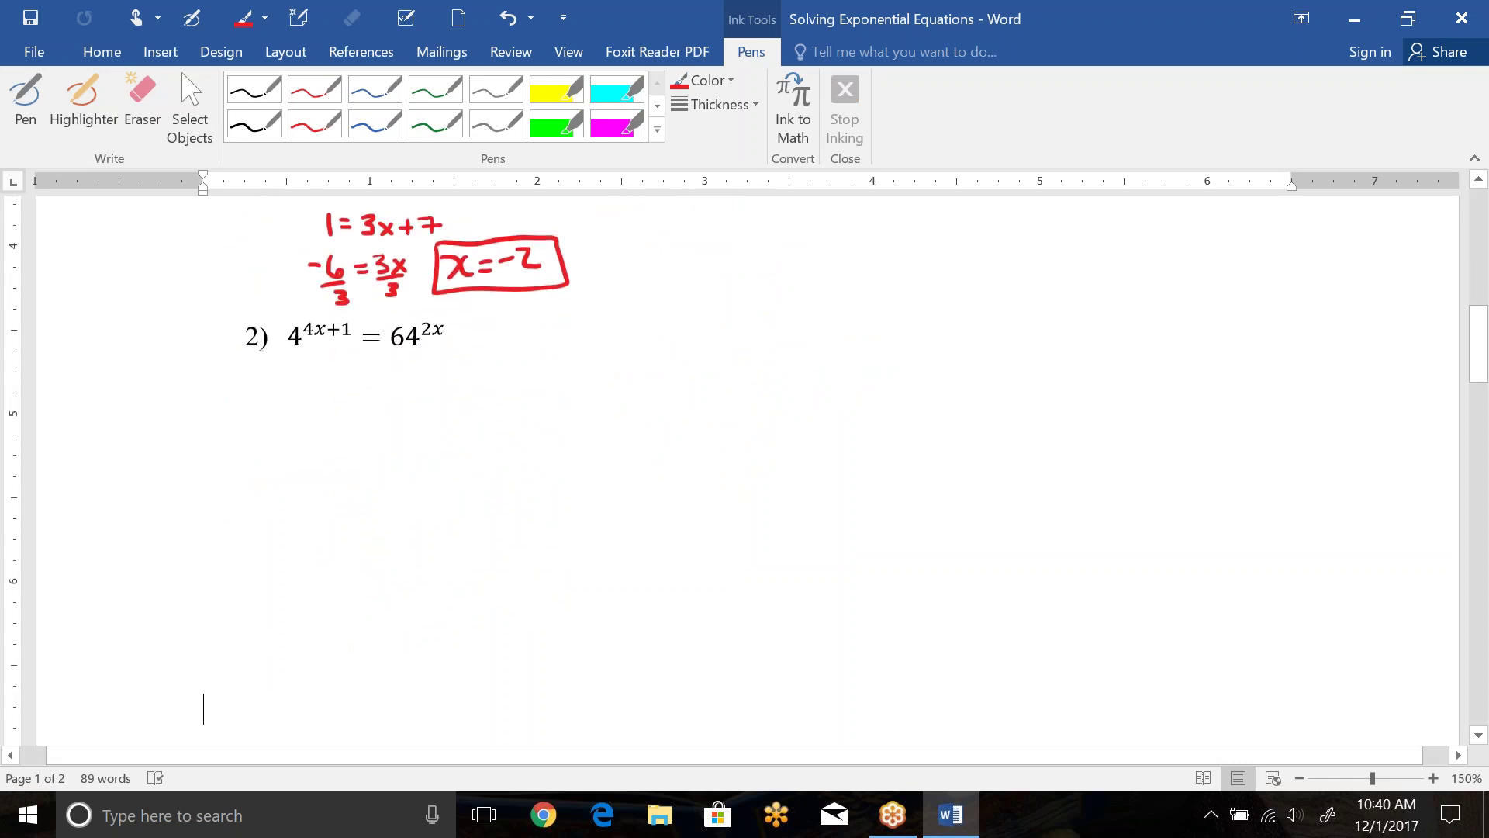
pyautogui.click(374, 90)
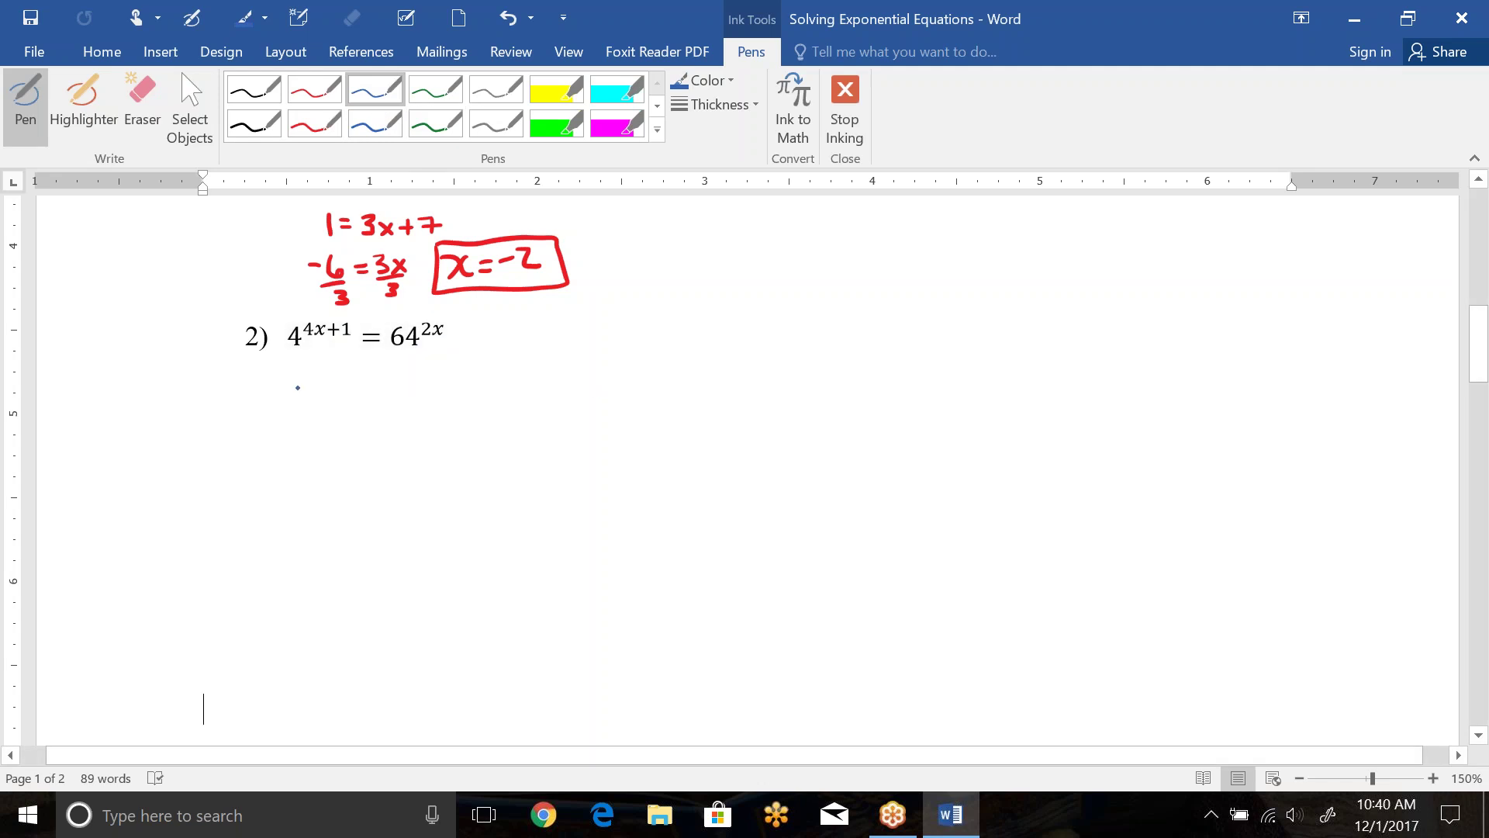
pyautogui.moveTo(292, 383)
pyautogui.mouseDown()
pyautogui.moveTo(294, 407)
pyautogui.moveTo(314, 405)
pyautogui.mouseUp()
pyautogui.moveTo(310, 383)
pyautogui.mouseDown()
pyautogui.moveTo(308, 417)
pyautogui.moveTo(324, 388)
pyautogui.mouseUp()
pyautogui.moveTo(318, 369); pyautogui.dragTo(342, 386)
pyautogui.moveTo(341, 373)
pyautogui.mouseDown()
pyautogui.moveTo(332, 386)
pyautogui.moveTo(354, 381)
pyautogui.mouseUp()
pyautogui.moveTo(347, 374); pyautogui.dragTo(348, 388)
pyautogui.moveTo(361, 369)
pyautogui.mouseDown()
pyautogui.moveTo(361, 389)
pyautogui.moveTo(405, 411)
pyautogui.mouseUp()
pyautogui.moveTo(428, 376); pyautogui.dragTo(426, 424)
pyautogui.moveTo(497, 375)
pyautogui.mouseDown()
pyautogui.moveTo(500, 410)
pyautogui.moveTo(517, 373)
pyautogui.moveTo(532, 374)
pyautogui.mouseUp()
pyautogui.moveTo(533, 360)
pyautogui.mouseDown()
pyautogui.moveTo(462, 384)
pyautogui.moveTo(461, 411)
pyautogui.moveTo(470, 382)
pyautogui.mouseUp()
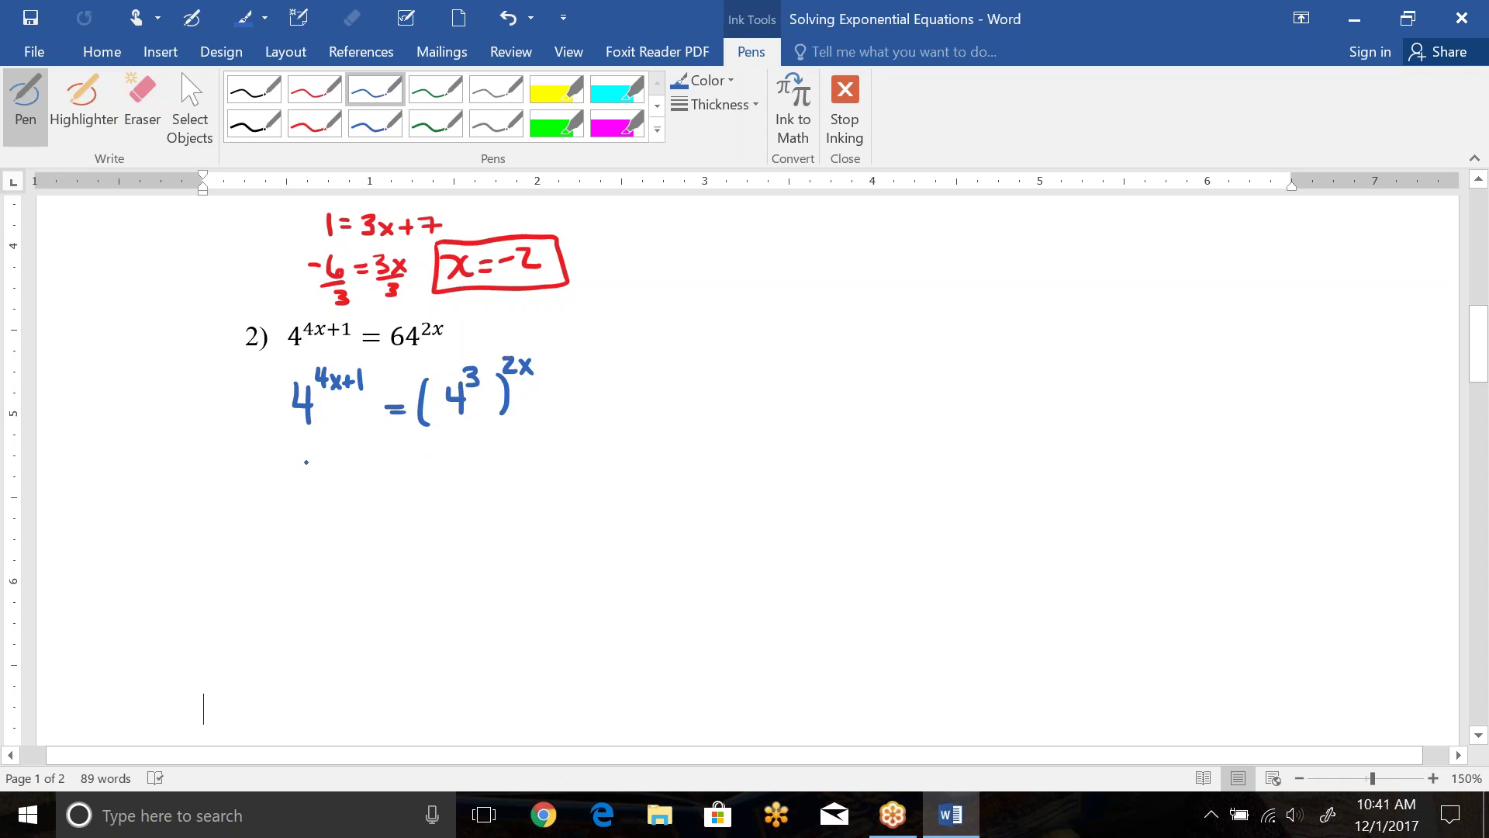
# - Simplify the equation to 4^(4x+1) = 4^(6x) on the next line
pyautogui.moveTo(304, 459); pyautogui.dragTo(328, 484)
pyautogui.moveTo(323, 458)
pyautogui.mouseDown()
pyautogui.moveTo(319, 498)
pyautogui.moveTo(347, 457)
pyautogui.mouseUp()
pyautogui.moveTo(341, 447); pyautogui.dragTo(342, 463)
pyautogui.moveTo(351, 456)
pyautogui.mouseDown()
pyautogui.moveTo(346, 468)
pyautogui.moveTo(370, 458)
pyautogui.mouseUp()
pyautogui.moveTo(365, 450)
pyautogui.mouseDown()
pyautogui.moveTo(365, 465)
pyautogui.moveTo(416, 481)
pyautogui.mouseUp()
pyautogui.moveTo(399, 490)
pyautogui.mouseDown()
pyautogui.moveTo(446, 482)
pyautogui.moveTo(450, 495)
pyautogui.mouseUp()
pyautogui.moveTo(479, 446); pyautogui.dragTo(499, 461)
pyautogui.moveTo(498, 446); pyautogui.dragTo(487, 462)
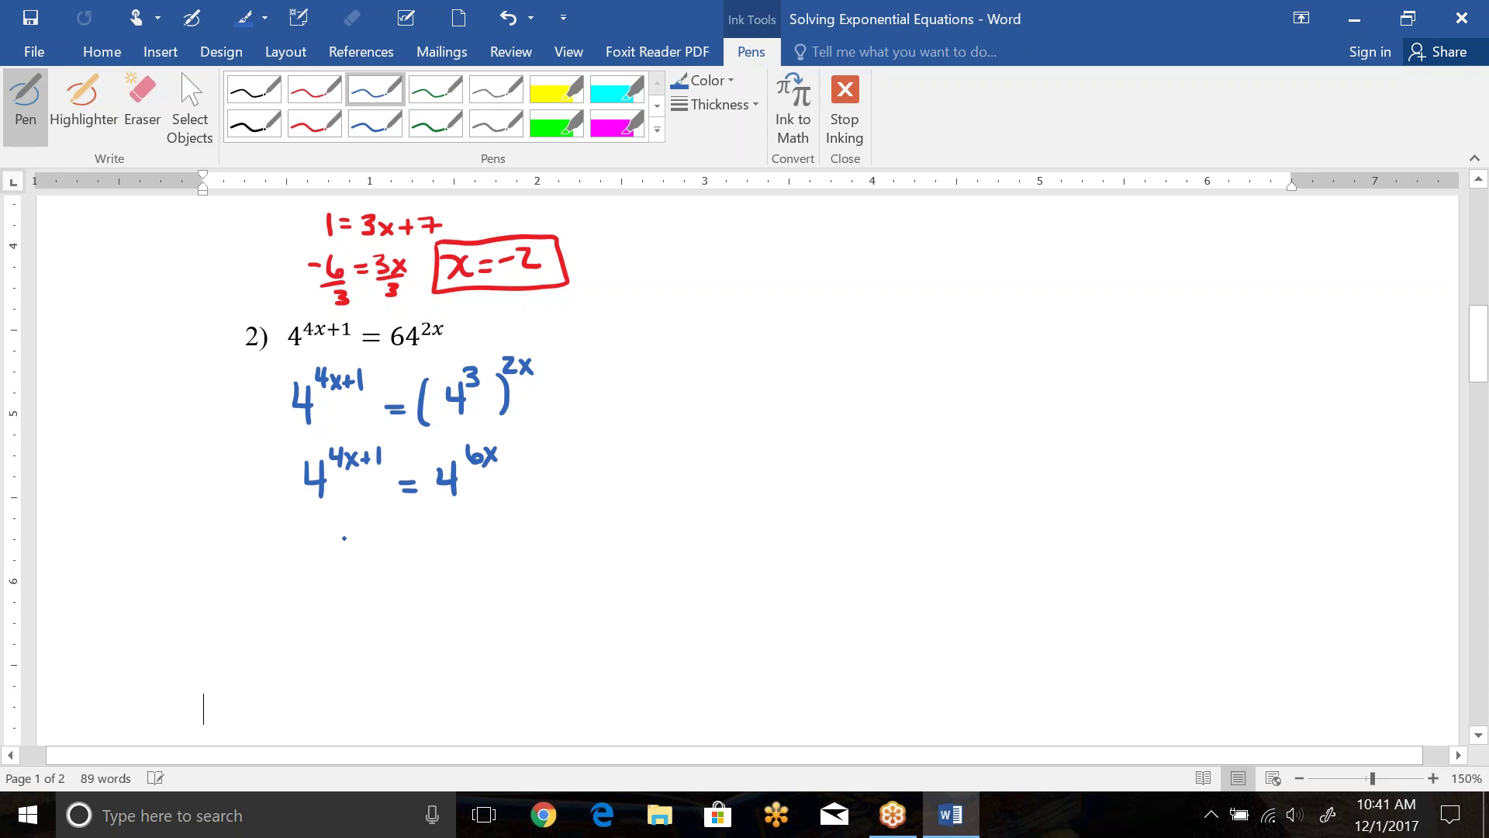
# - Write 'Set 4x+1 = 6x' and then 1 = 2x below it
pyautogui.moveTo(345, 537)
pyautogui.mouseDown()
pyautogui.moveTo(330, 556)
pyautogui.moveTo(368, 556)
pyautogui.mouseUp()
pyautogui.moveTo(358, 545); pyautogui.dragTo(428, 550)
pyautogui.moveTo(436, 533)
pyautogui.mouseDown()
pyautogui.moveTo(453, 550)
pyautogui.moveTo(438, 551)
pyautogui.mouseUp()
pyautogui.moveTo(450, 539); pyautogui.dragTo(469, 543)
pyautogui.moveTo(479, 525)
pyautogui.mouseDown()
pyautogui.moveTo(480, 548)
pyautogui.moveTo(505, 537)
pyautogui.mouseUp()
pyautogui.moveTo(530, 515); pyautogui.dragTo(523, 529)
pyautogui.moveTo(542, 521)
pyautogui.mouseDown()
pyautogui.moveTo(558, 538)
pyautogui.moveTo(473, 586)
pyautogui.moveTo(501, 570)
pyautogui.mouseUp()
pyautogui.moveTo(487, 580); pyautogui.dragTo(556, 582)
pyautogui.moveTo(556, 568)
pyautogui.mouseDown()
pyautogui.moveTo(538, 586)
pyautogui.moveTo(556, 594)
pyautogui.mouseUp()
# - Divide both sides by 2 and box the answer x = 1/2
pyautogui.moveTo(539, 606); pyautogui.dragTo(554, 618)
pyautogui.moveTo(465, 601); pyautogui.dragTo(496, 598)
pyautogui.moveTo(475, 612); pyautogui.dragTo(497, 624)
pyautogui.moveTo(473, 665)
pyautogui.mouseDown()
pyautogui.moveTo(493, 686)
pyautogui.moveTo(470, 691)
pyautogui.moveTo(518, 671)
pyautogui.mouseUp()
pyautogui.moveTo(504, 678); pyautogui.dragTo(519, 677)
pyautogui.moveTo(535, 653); pyautogui.dragTo(537, 672)
pyautogui.moveTo(528, 680); pyautogui.dragTo(559, 693)
pyautogui.moveTo(545, 639)
pyautogui.mouseDown()
pyautogui.moveTo(468, 642)
pyautogui.moveTo(439, 689)
pyautogui.moveTo(574, 706)
pyautogui.moveTo(540, 639)
pyautogui.mouseUp()
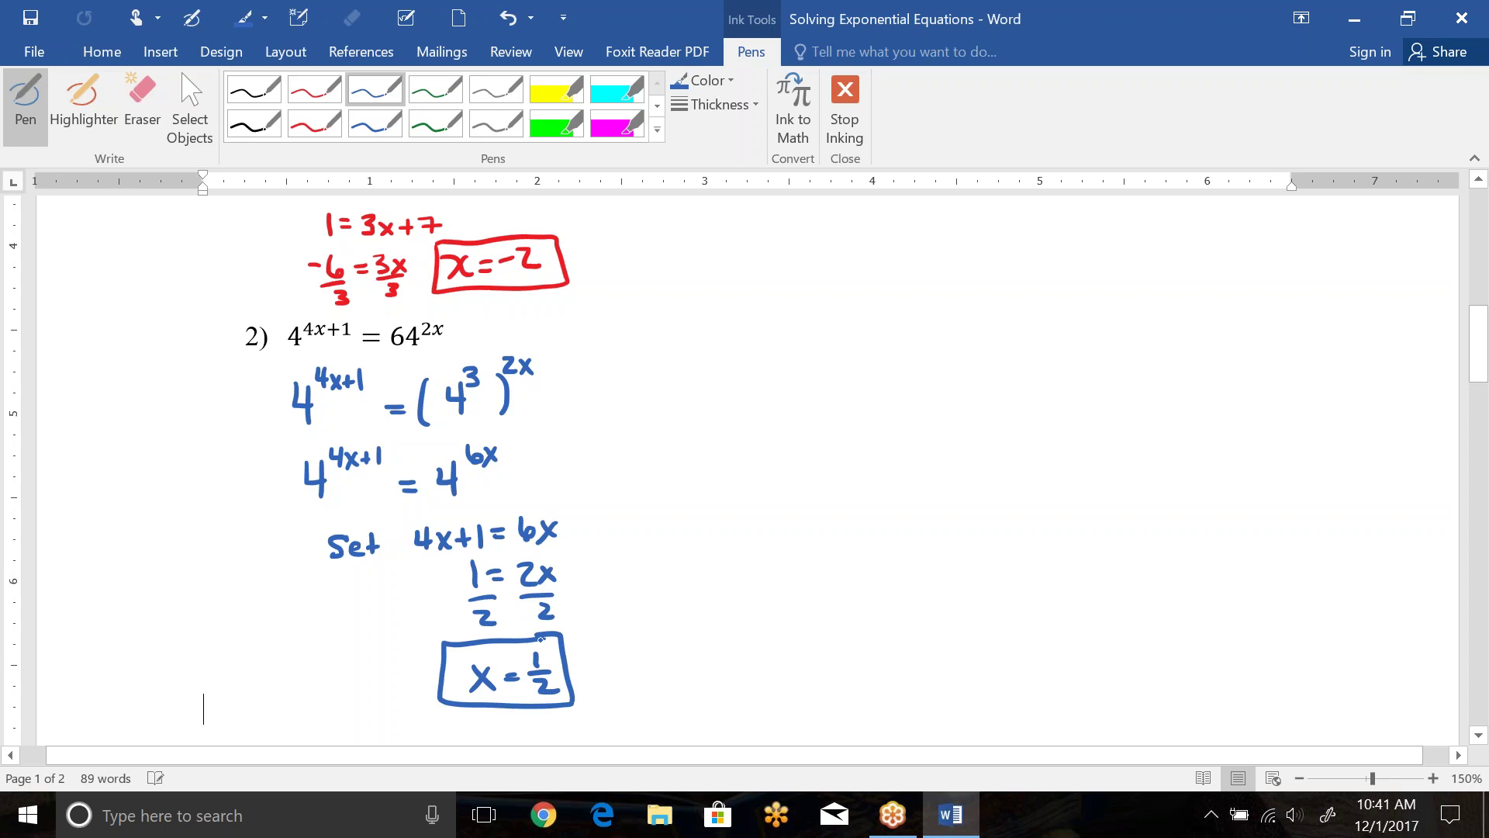
# - Scroll down to example 3 and select the black pen
pyautogui.scroll(-3, 745, 465)
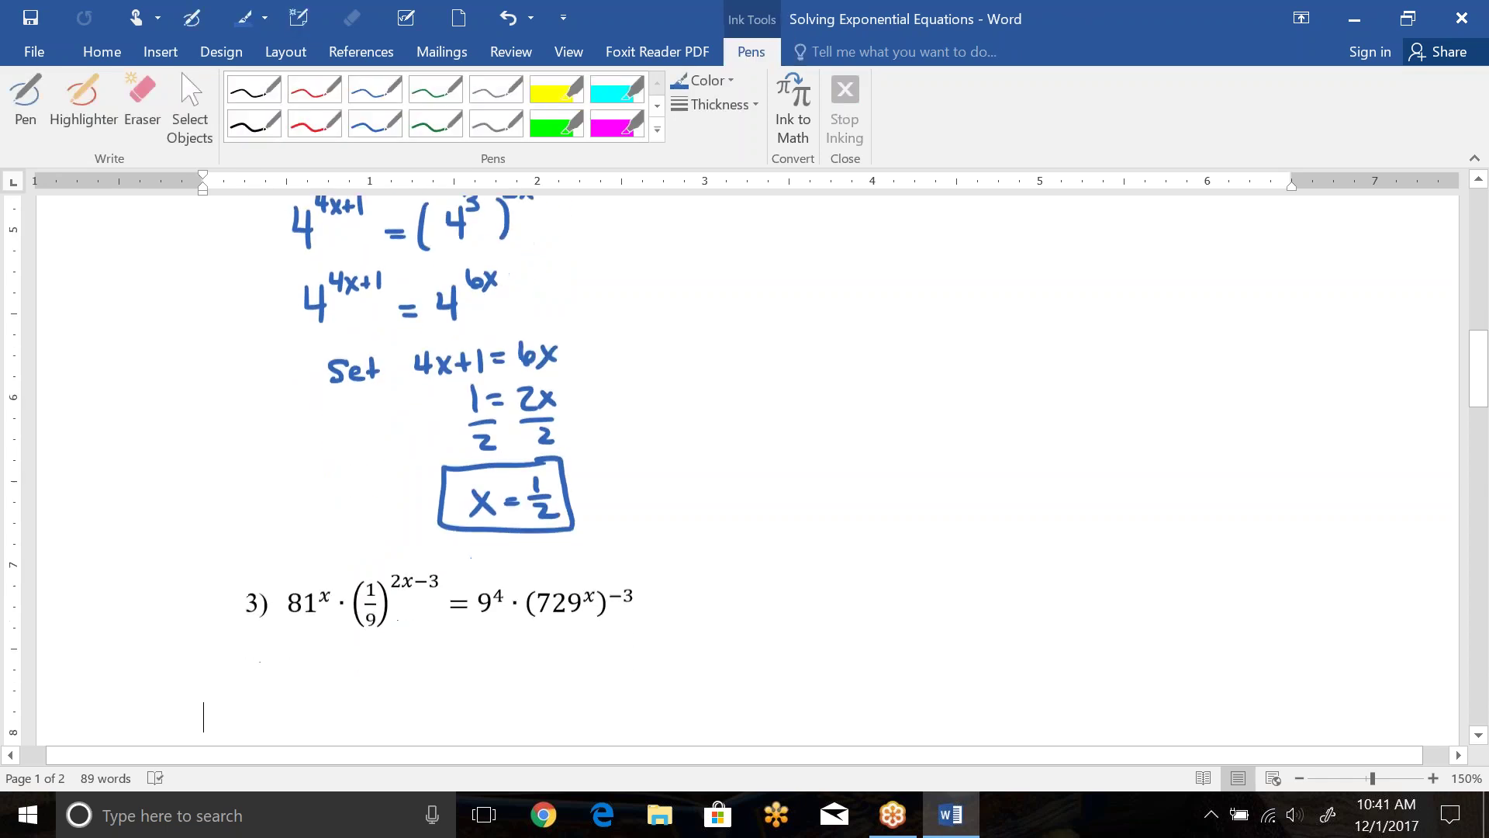
pyautogui.scroll(-4, 744, 465)
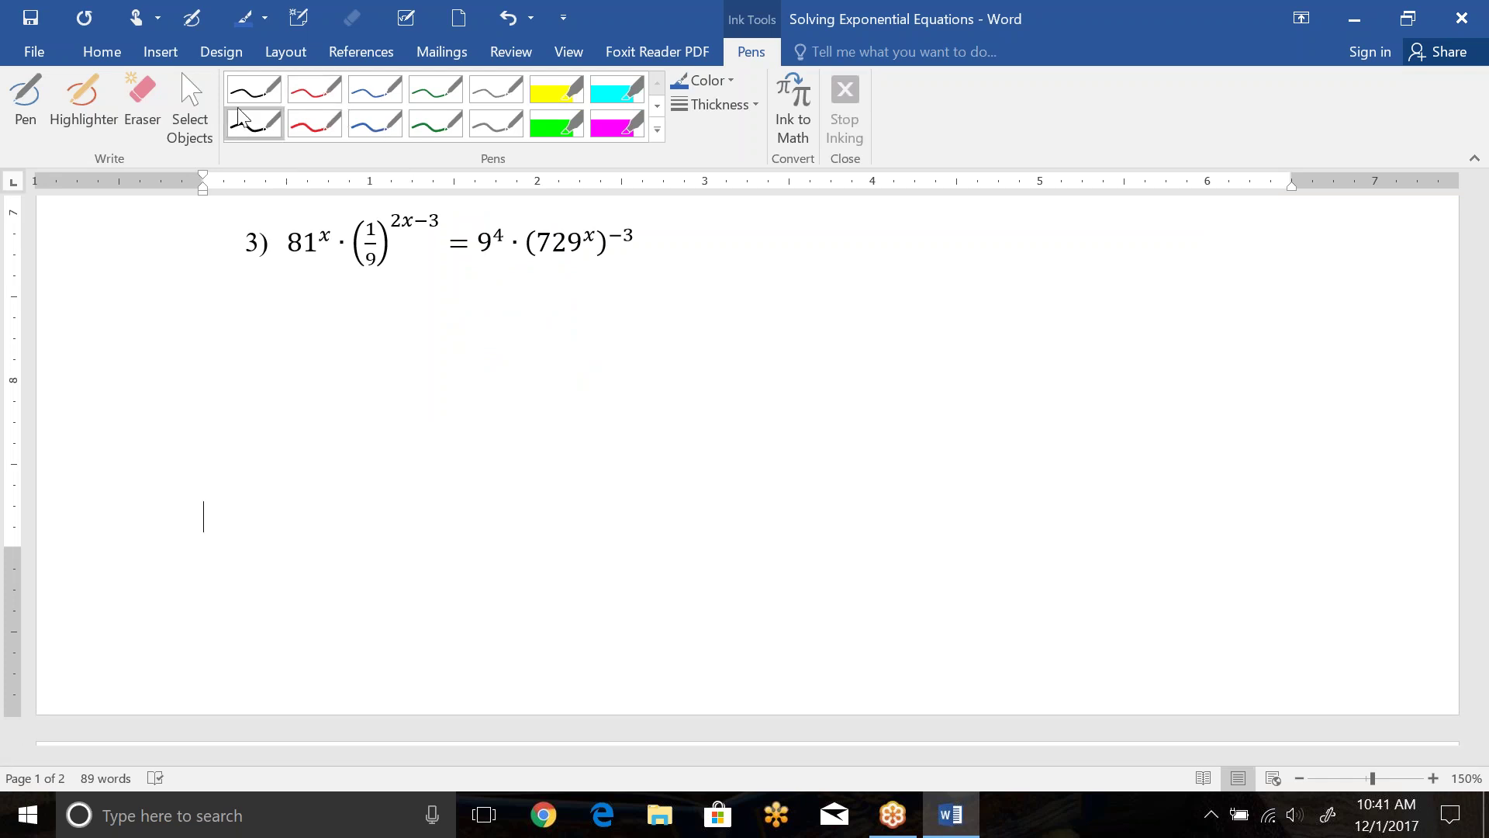
pyautogui.click(253, 90)
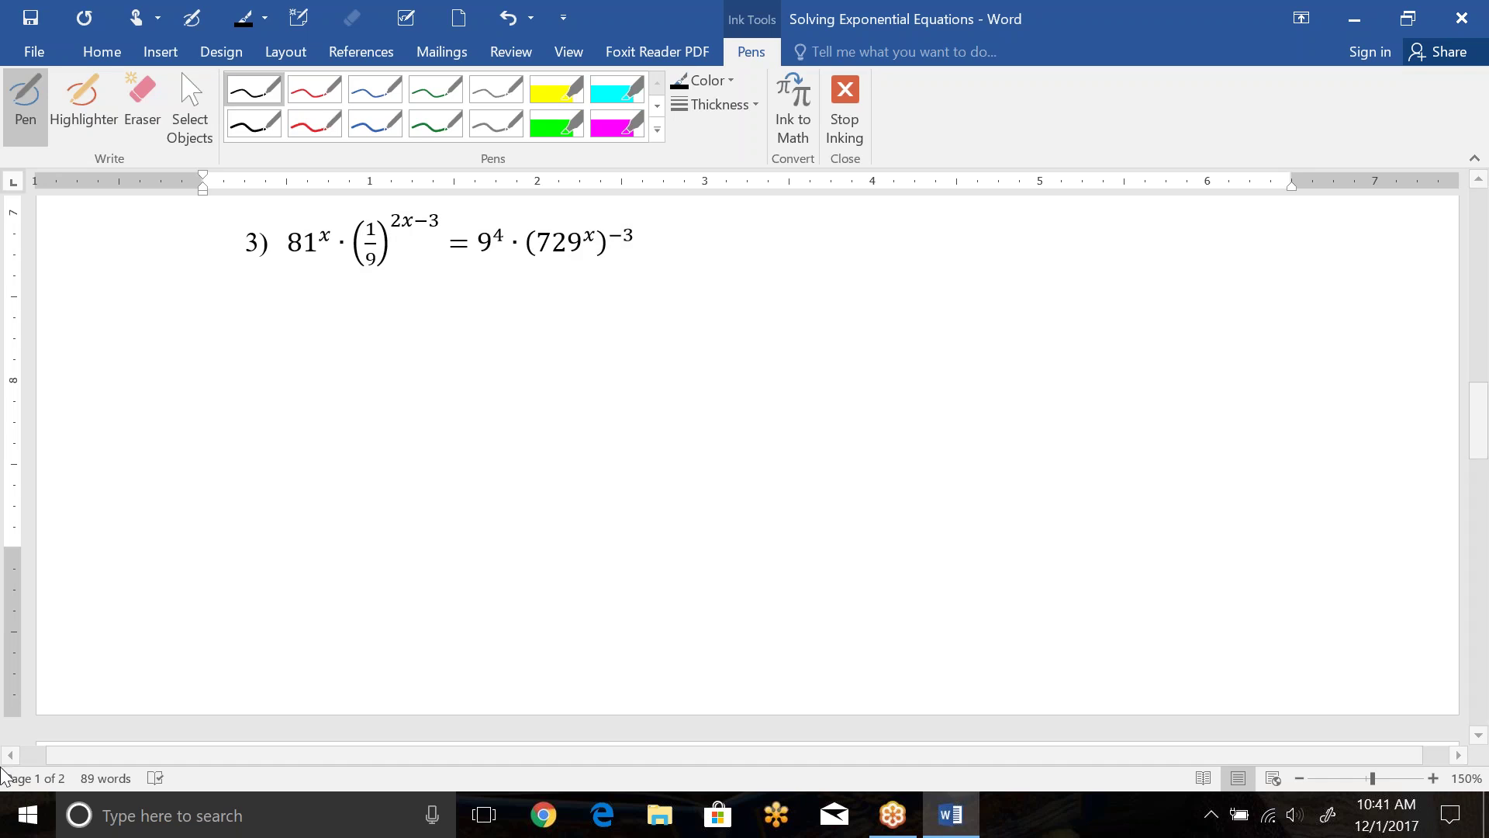
# - In Calculator, compute 9 × 9 = 81 and 81 × 9 = 729, then minimize it
pyautogui.click(41, 798)
pyautogui.click(151, 439)
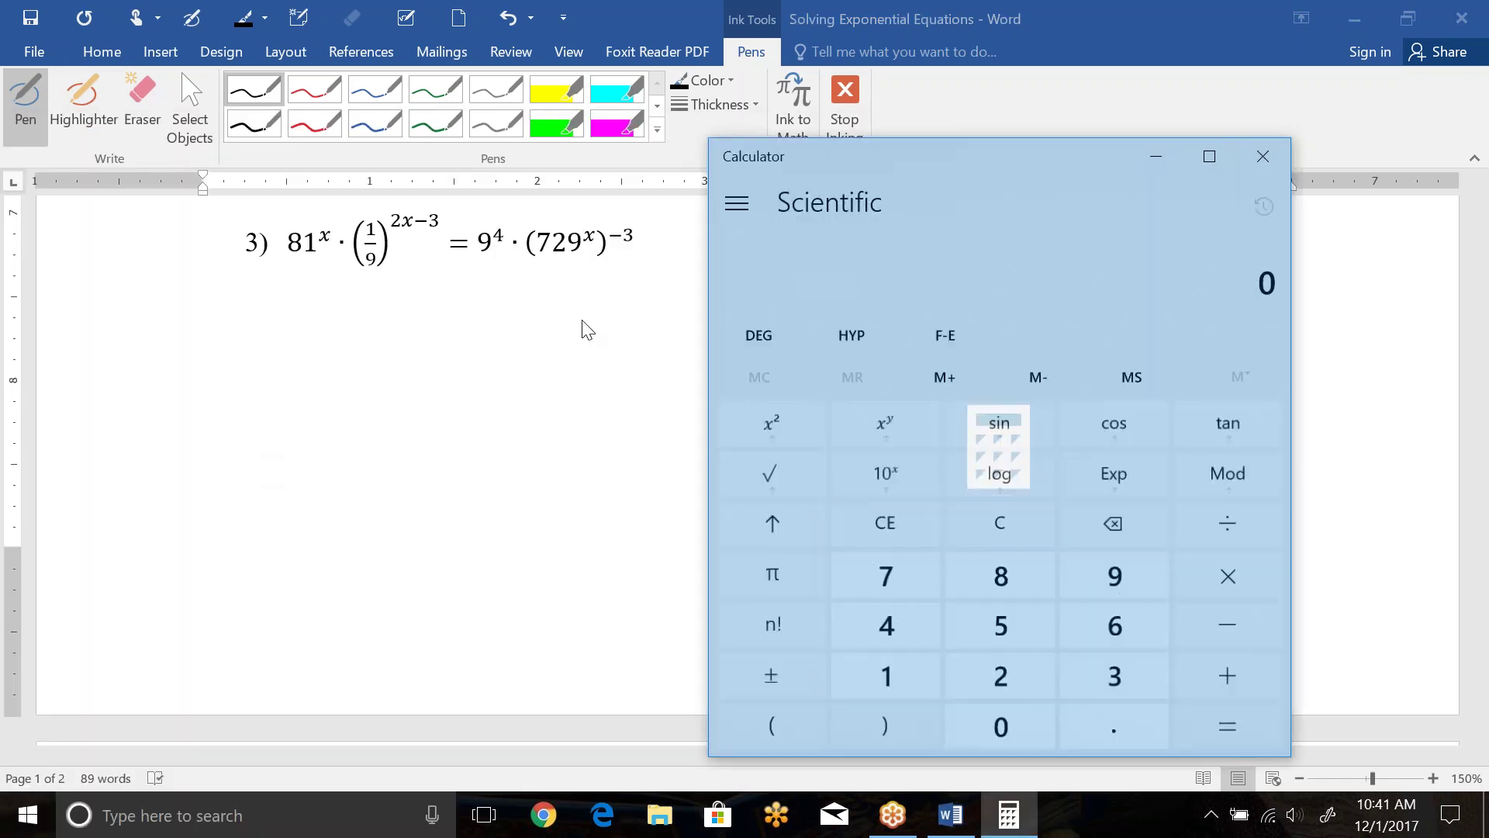
pyautogui.click(1115, 574)
pyautogui.click(1229, 574)
pyautogui.press('Return')
pyautogui.press('*')
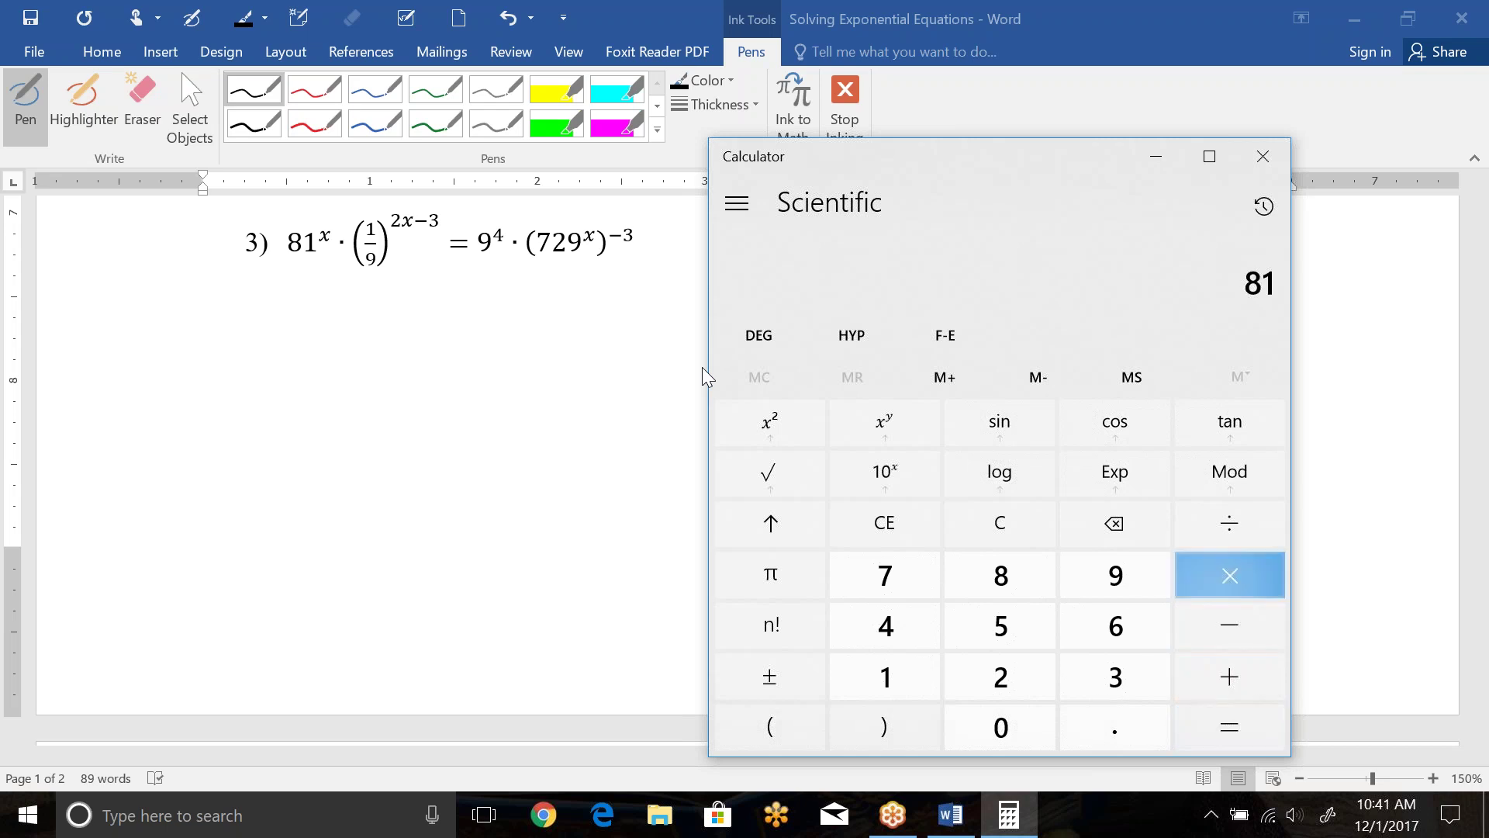
pyautogui.press('9')
pyautogui.press('Return')
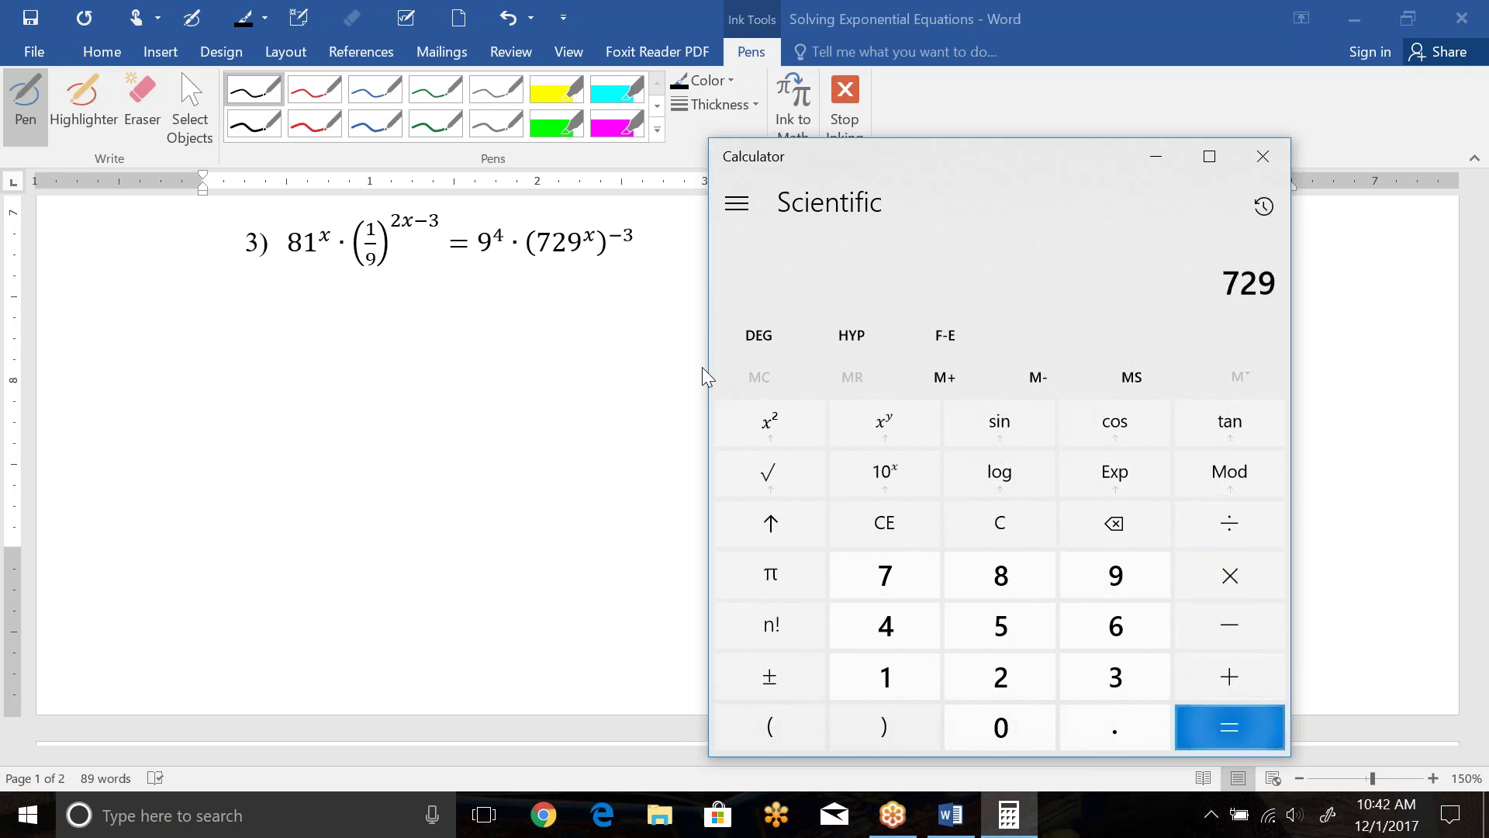
pyautogui.click(1154, 157)
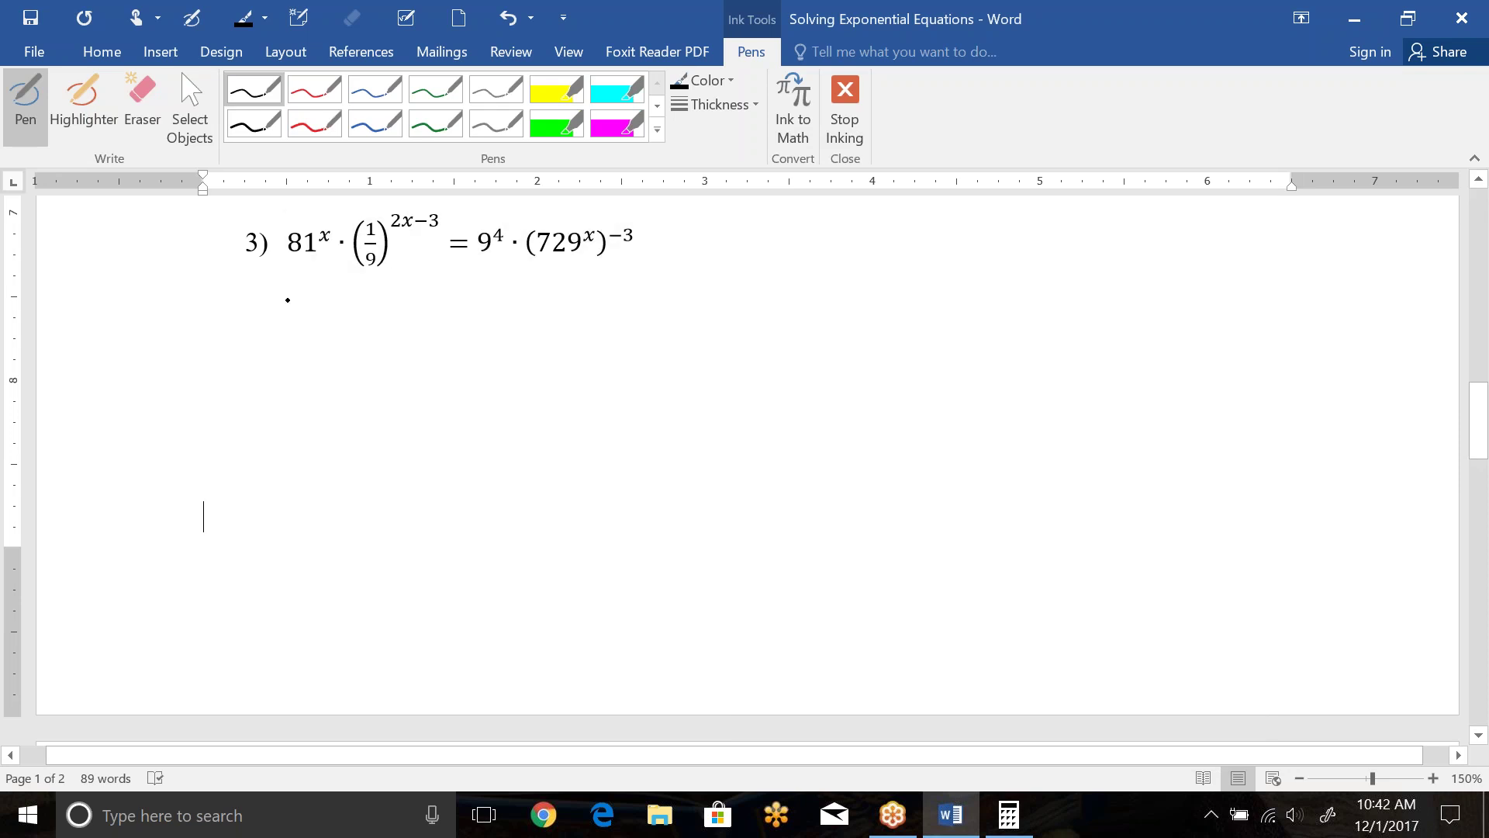
# - Write (9²)^x and start (9⁻¹), with red bases inside black parentheses
pyautogui.moveTo(287, 299)
pyautogui.mouseDown()
pyautogui.moveTo(291, 357)
pyautogui.moveTo(329, 354)
pyautogui.moveTo(342, 307)
pyautogui.mouseUp()
pyautogui.moveTo(339, 292); pyautogui.dragTo(326, 311)
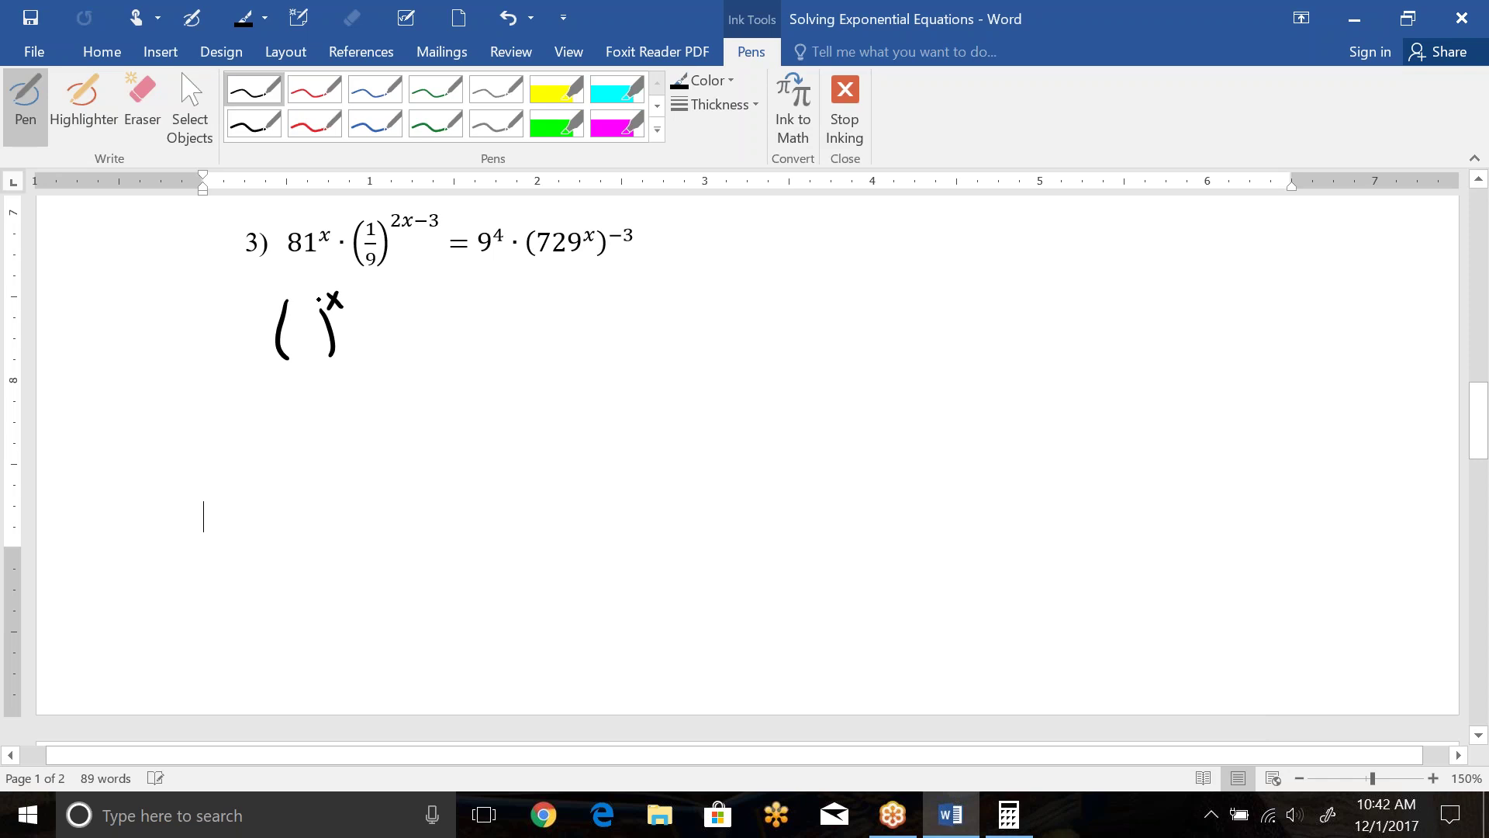
pyautogui.click(314, 89)
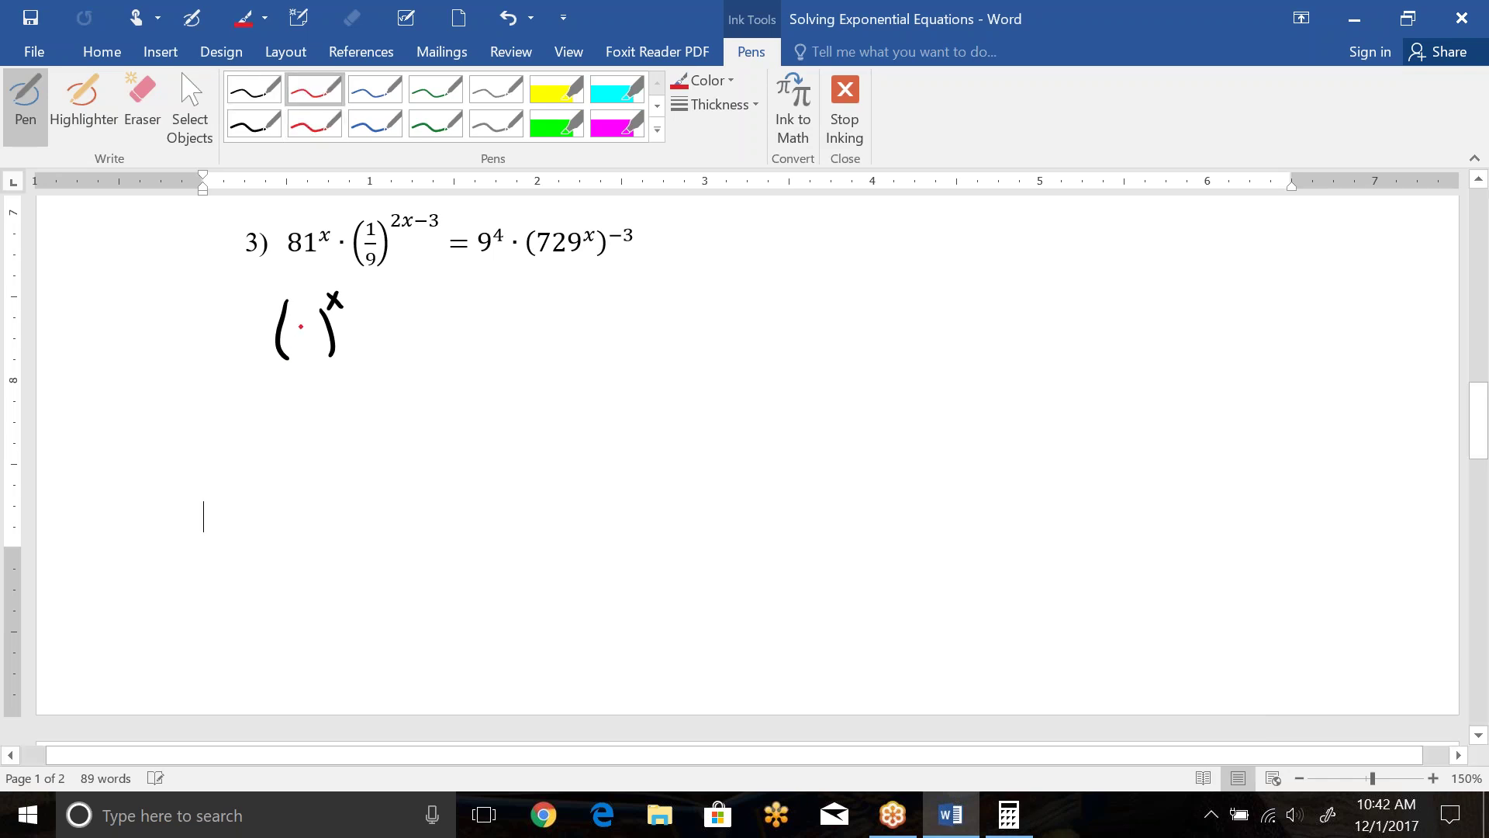
pyautogui.moveTo(301, 321)
pyautogui.mouseDown()
pyautogui.moveTo(296, 354)
pyautogui.moveTo(309, 323)
pyautogui.moveTo(372, 350)
pyautogui.mouseUp()
pyautogui.click(258, 90)
pyautogui.moveTo(425, 301); pyautogui.dragTo(434, 347)
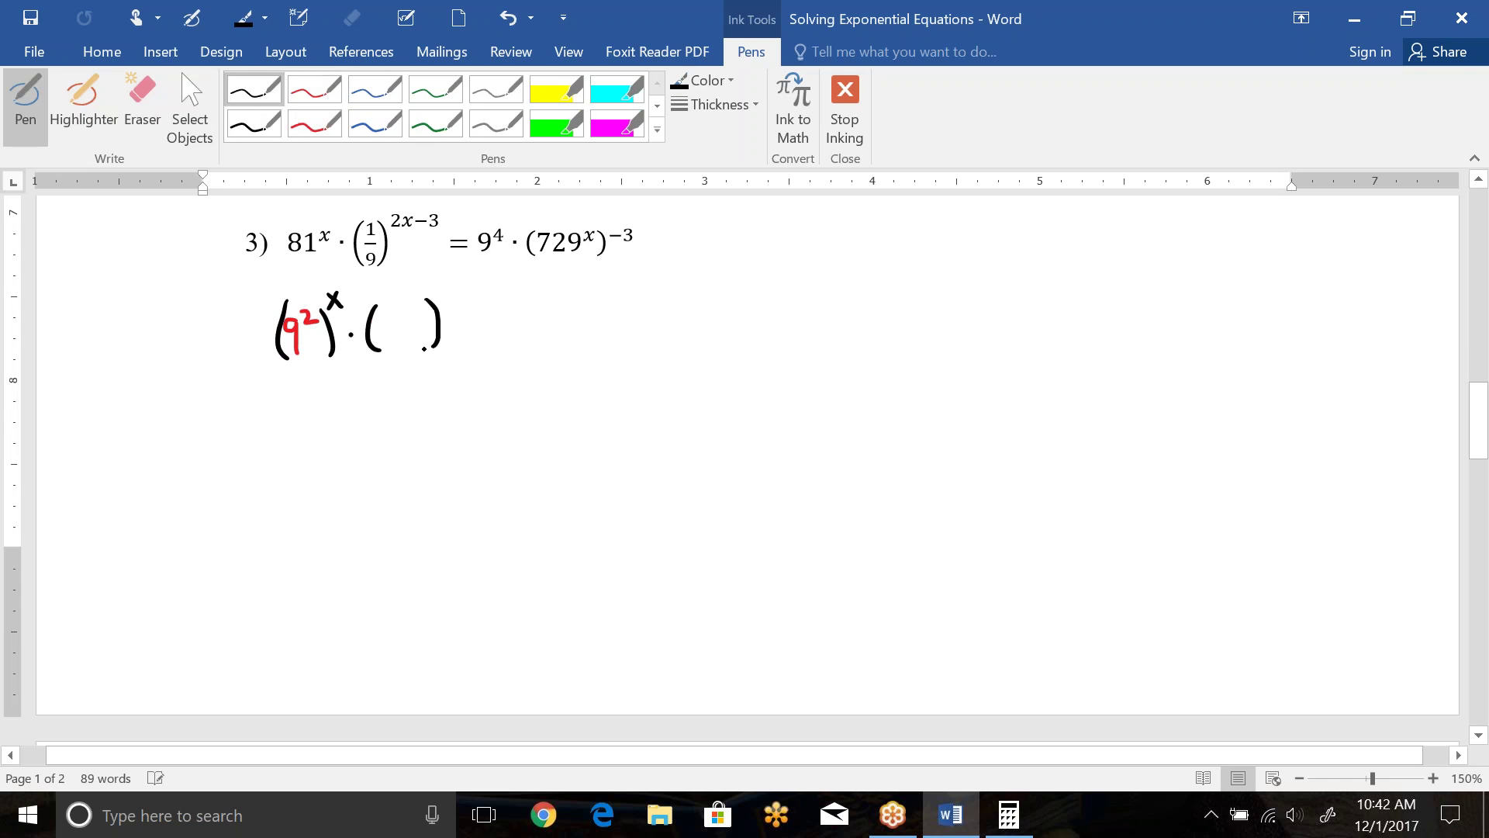
pyautogui.click(324, 93)
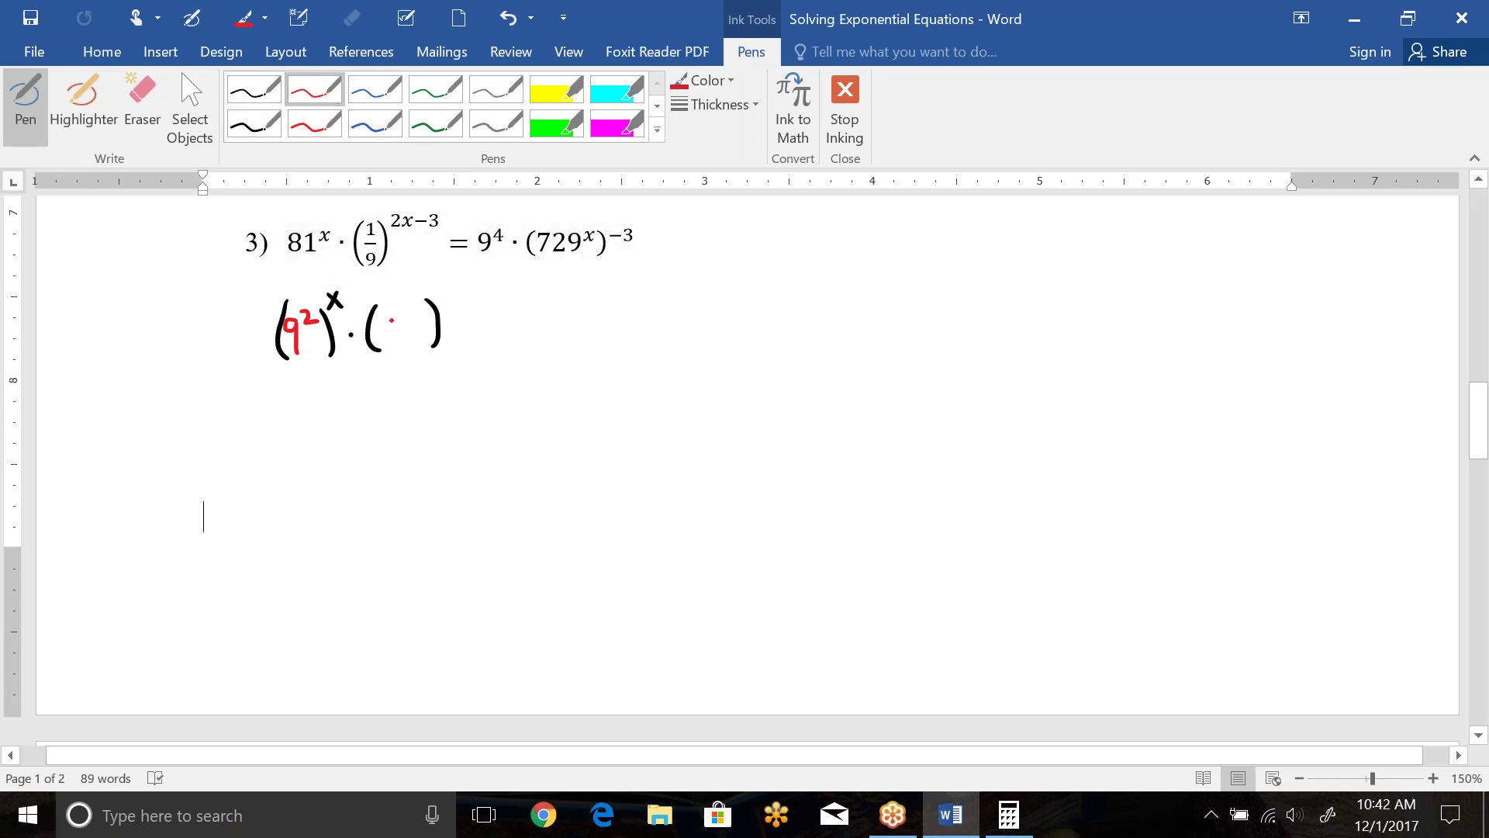
pyautogui.moveTo(391, 320)
pyautogui.mouseDown()
pyautogui.moveTo(392, 349)
pyautogui.moveTo(414, 320)
pyautogui.mouseUp()
# - In black, add the exponent 2x−3, an equals sign and 9⁴
pyautogui.click(267, 101)
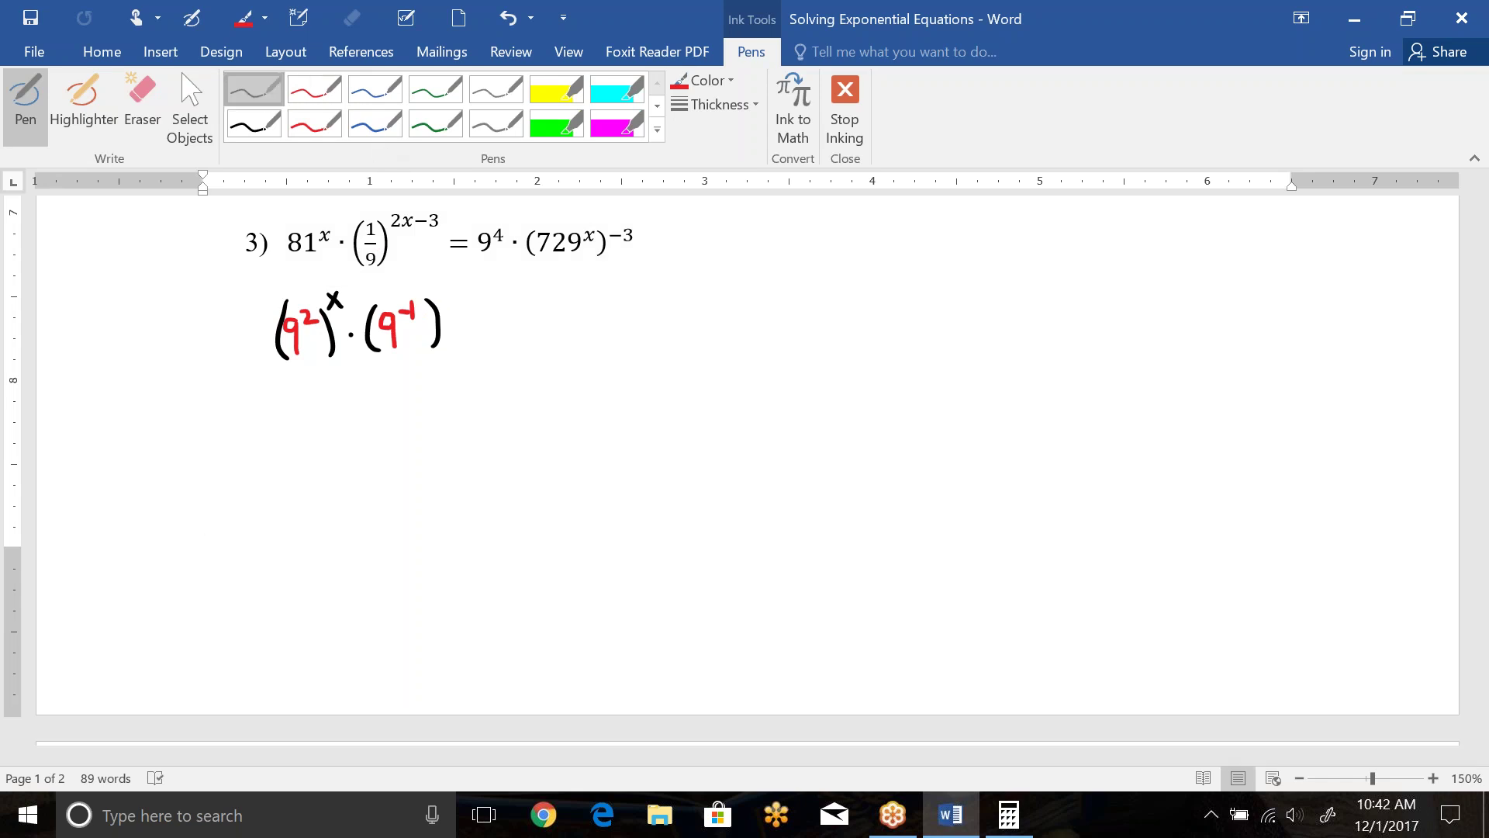
pyautogui.moveTo(433, 294); pyautogui.dragTo(459, 303)
pyautogui.moveTo(459, 293); pyautogui.dragTo(449, 310)
pyautogui.moveTo(462, 300); pyautogui.dragTo(475, 299)
pyautogui.moveTo(479, 290)
pyautogui.mouseDown()
pyautogui.moveTo(482, 311)
pyautogui.moveTo(521, 332)
pyautogui.mouseUp()
pyautogui.moveTo(507, 340)
pyautogui.mouseDown()
pyautogui.moveTo(544, 318)
pyautogui.moveTo(555, 341)
pyautogui.mouseUp()
pyautogui.moveTo(563, 289); pyautogui.dragTo(574, 301)
pyautogui.moveTo(572, 288)
pyautogui.mouseDown()
pyautogui.moveTo(571, 314)
pyautogui.moveTo(610, 347)
pyautogui.mouseUp()
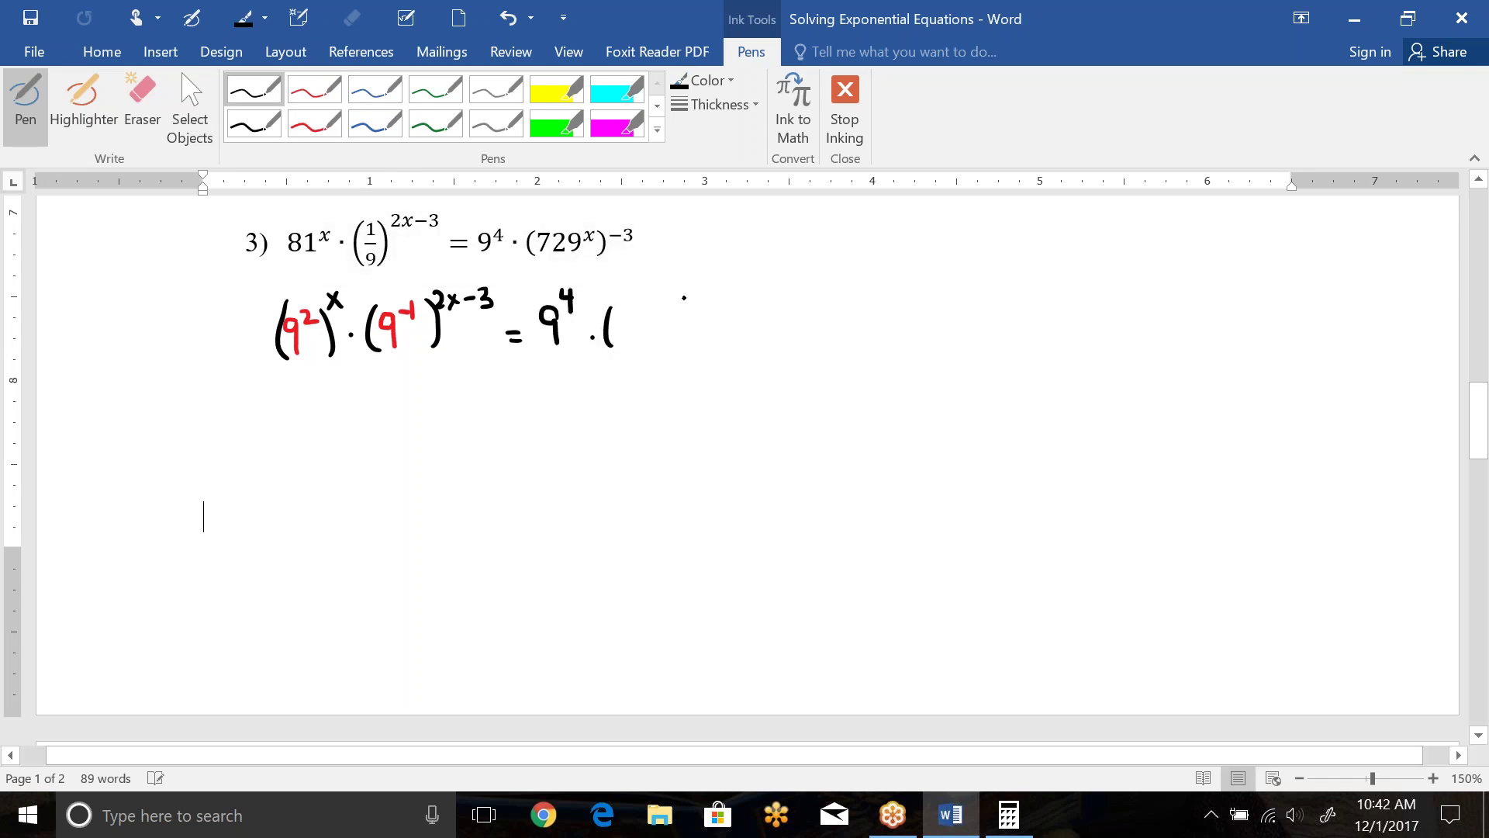
# - Complete the right side as ((9³)^x)^−3: red 9, black −3 exponent, blue inner brackets
pyautogui.moveTo(688, 299); pyautogui.dragTo(693, 344)
pyautogui.click(314, 91)
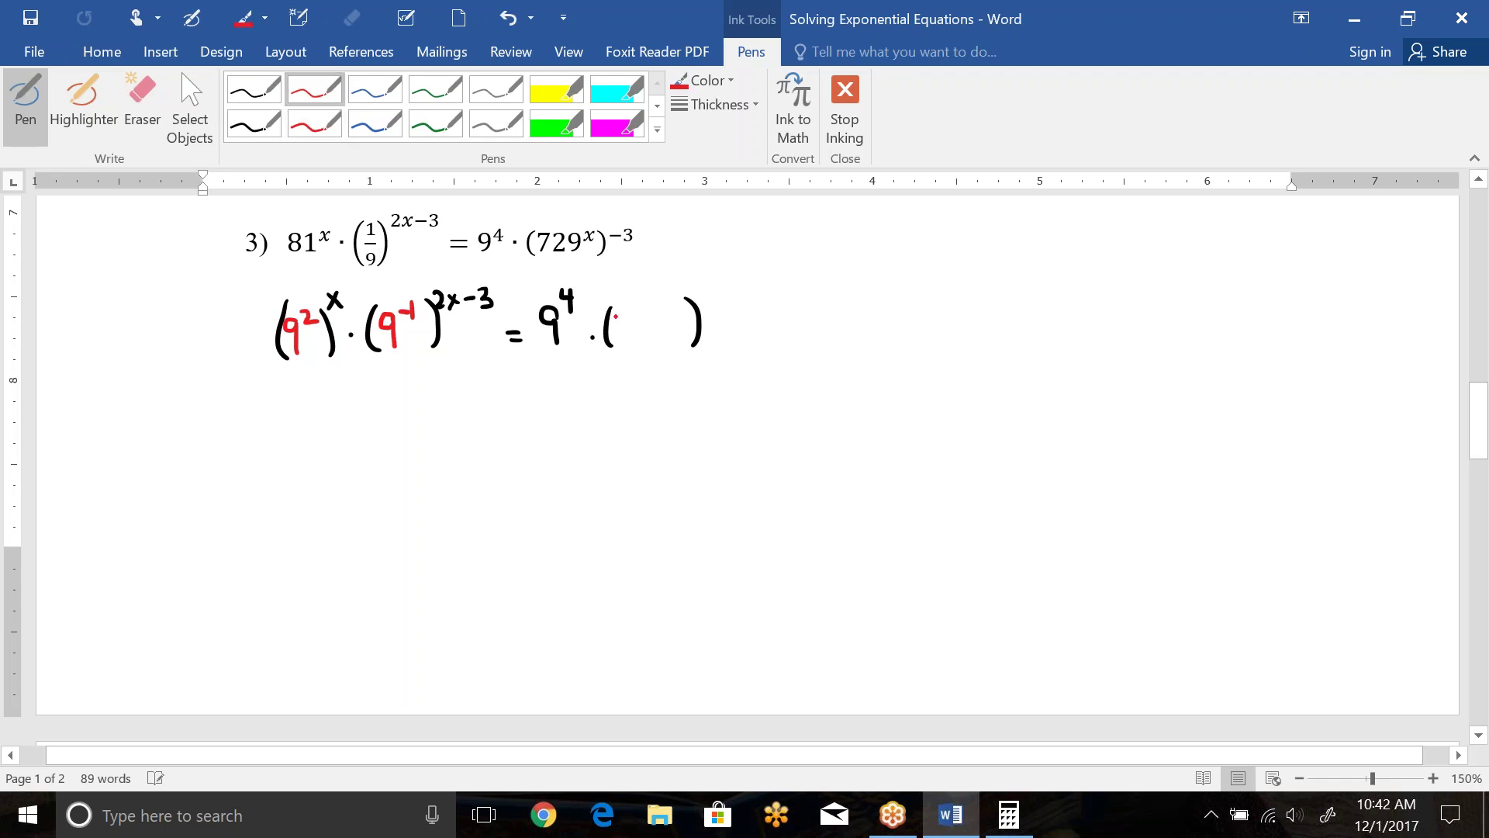
pyautogui.moveTo(635, 320)
pyautogui.mouseDown()
pyautogui.moveTo(634, 343)
pyautogui.moveTo(637, 313)
pyautogui.moveTo(680, 314)
pyautogui.moveTo(668, 315)
pyautogui.mouseUp()
pyautogui.click(259, 82)
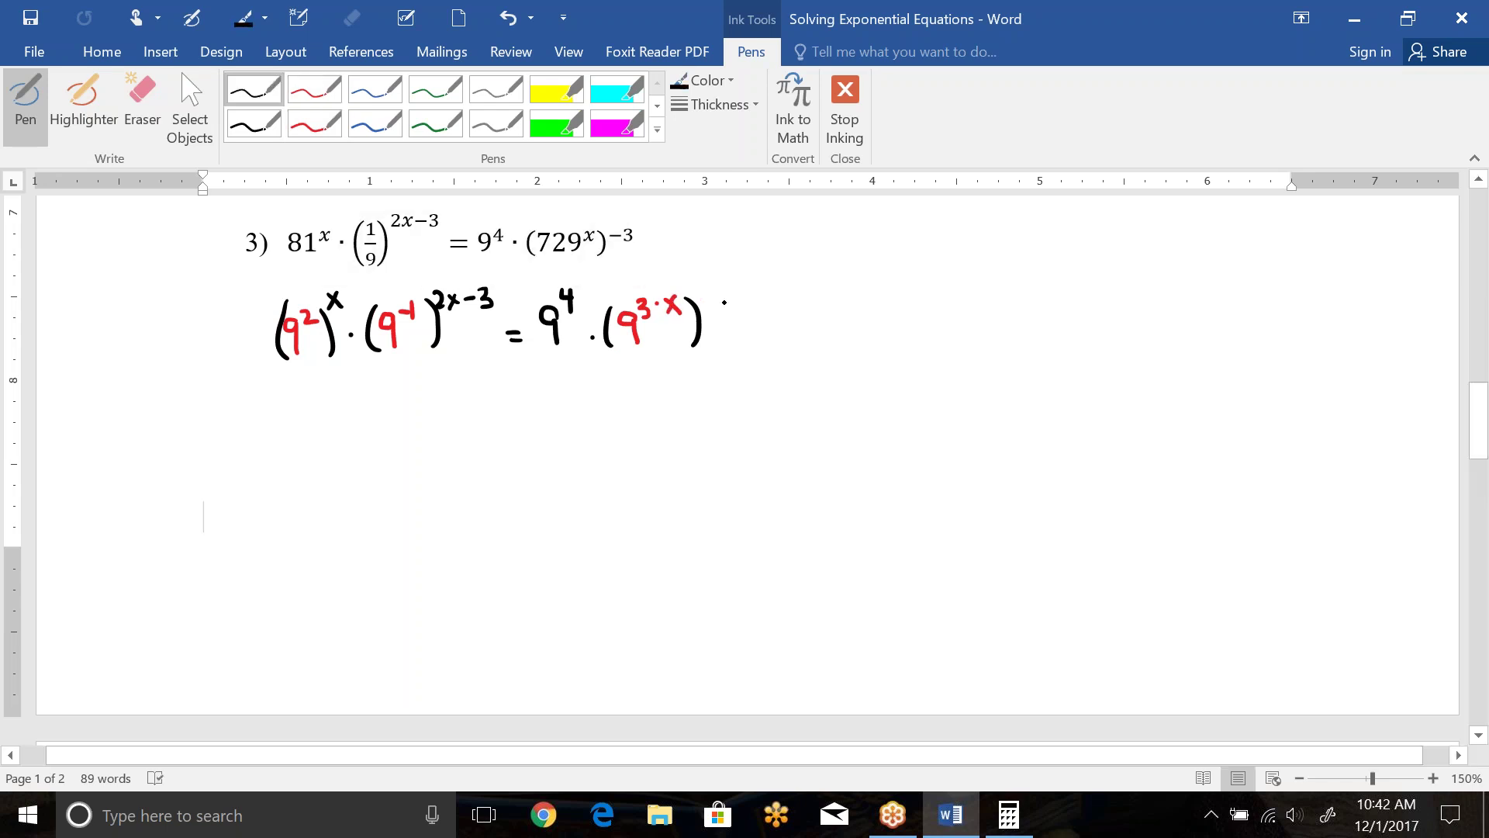
pyautogui.moveTo(696, 292); pyautogui.dragTo(720, 296)
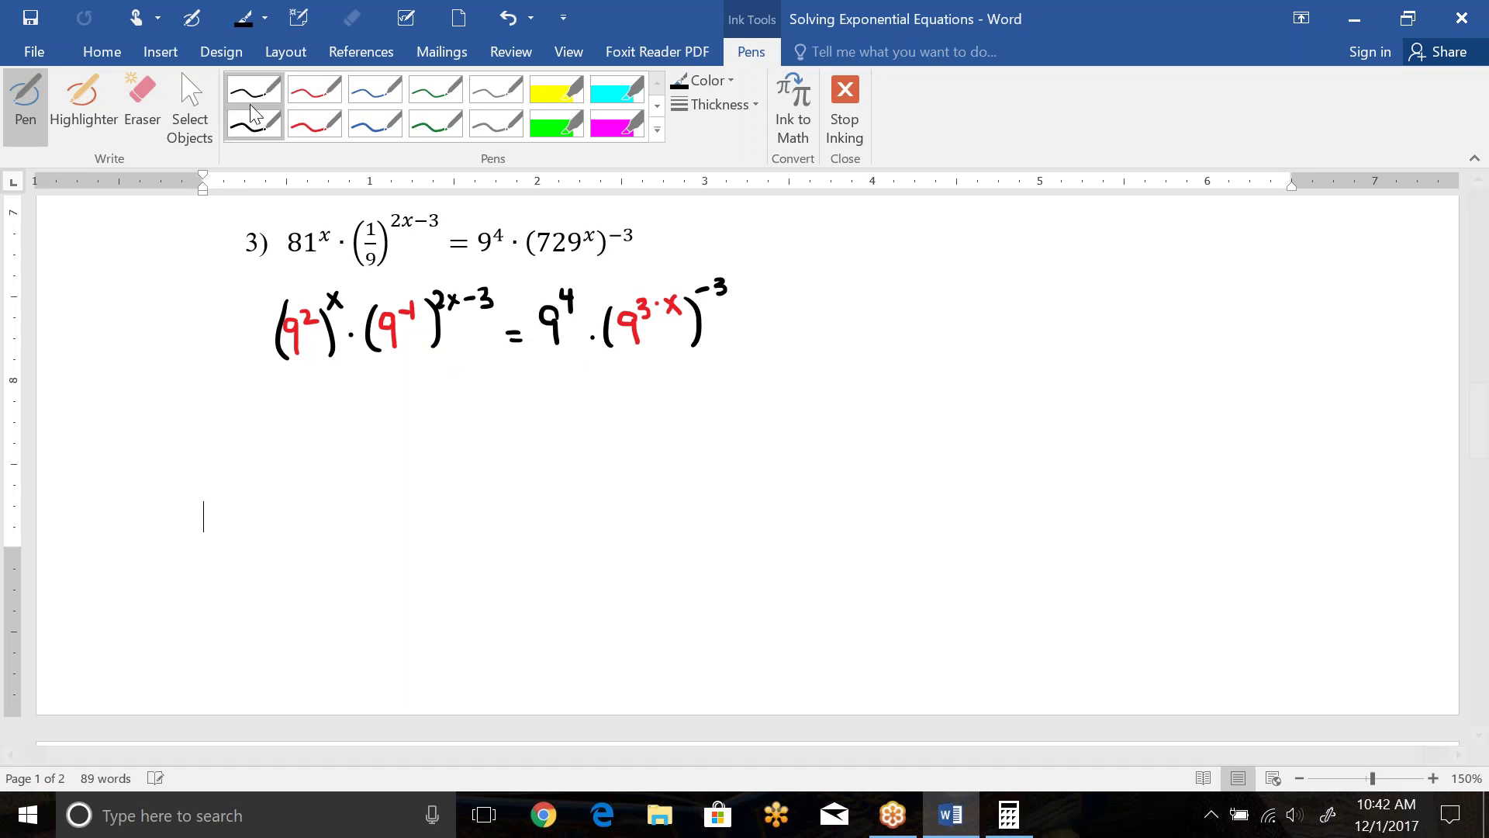
pyautogui.click(368, 86)
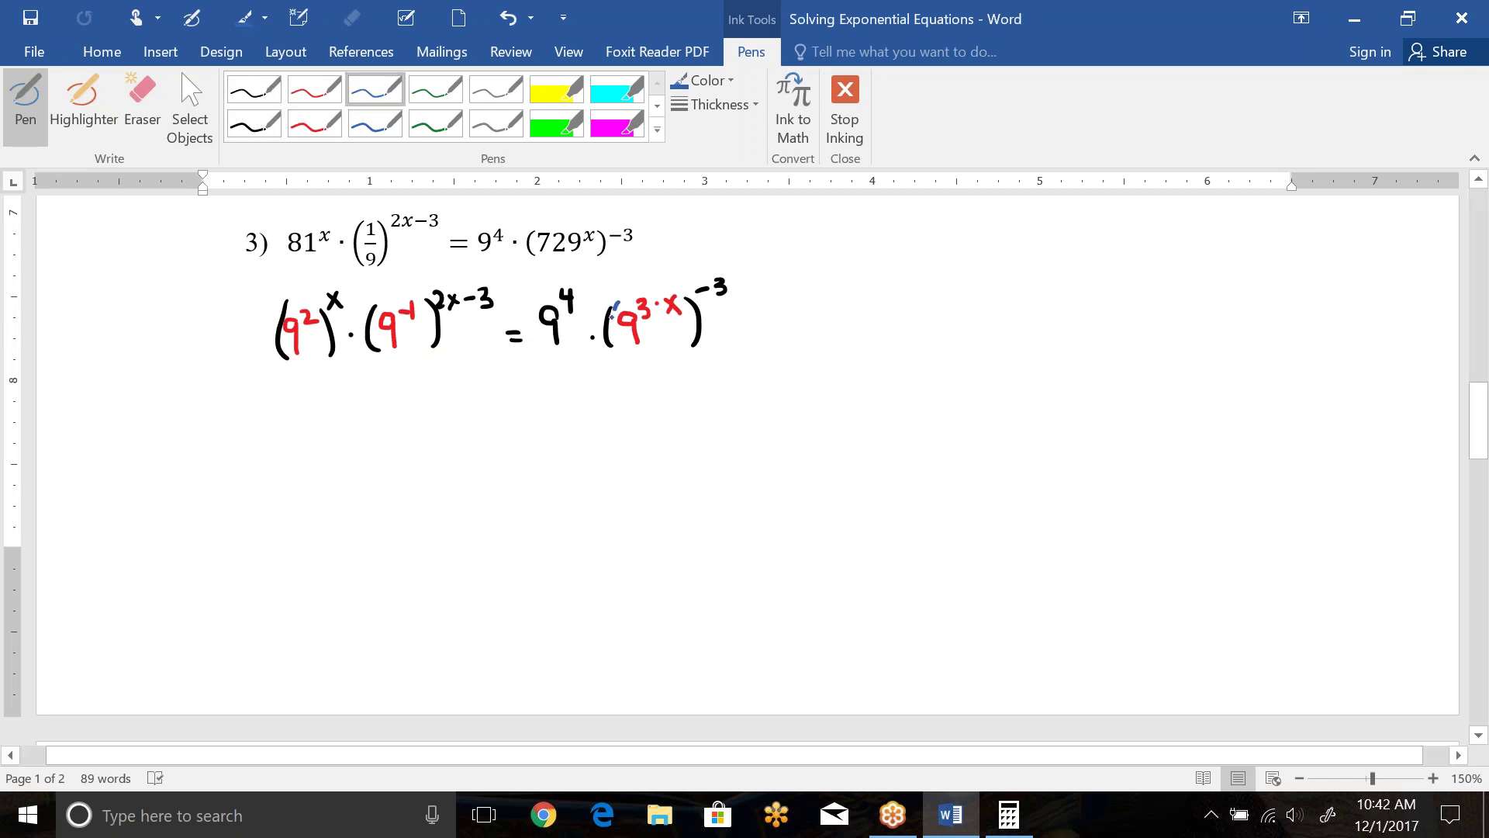
pyautogui.moveTo(620, 310); pyautogui.dragTo(618, 348)
pyautogui.moveTo(653, 295); pyautogui.dragTo(657, 346)
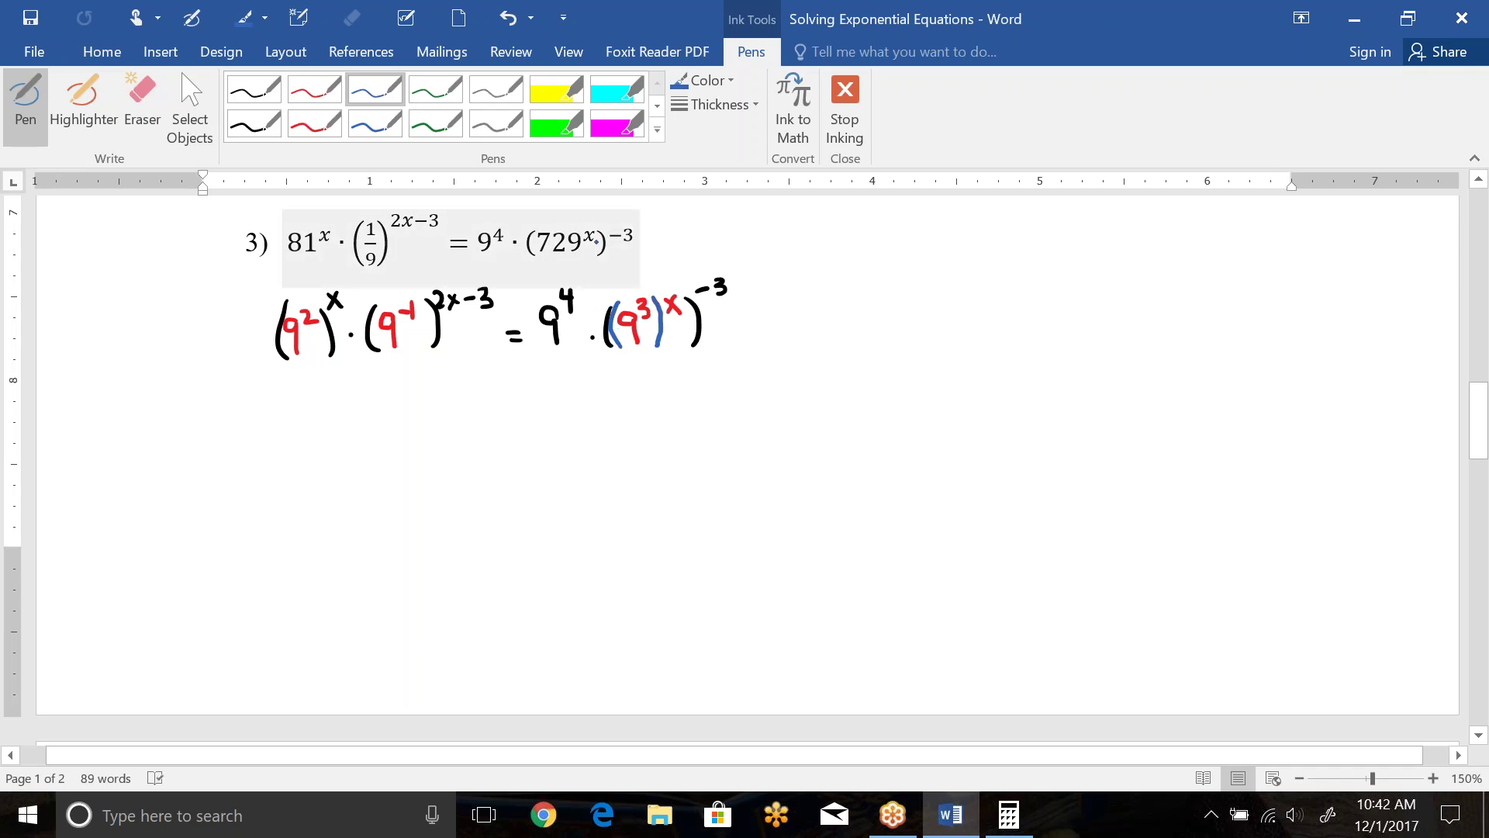
pyautogui.click(253, 87)
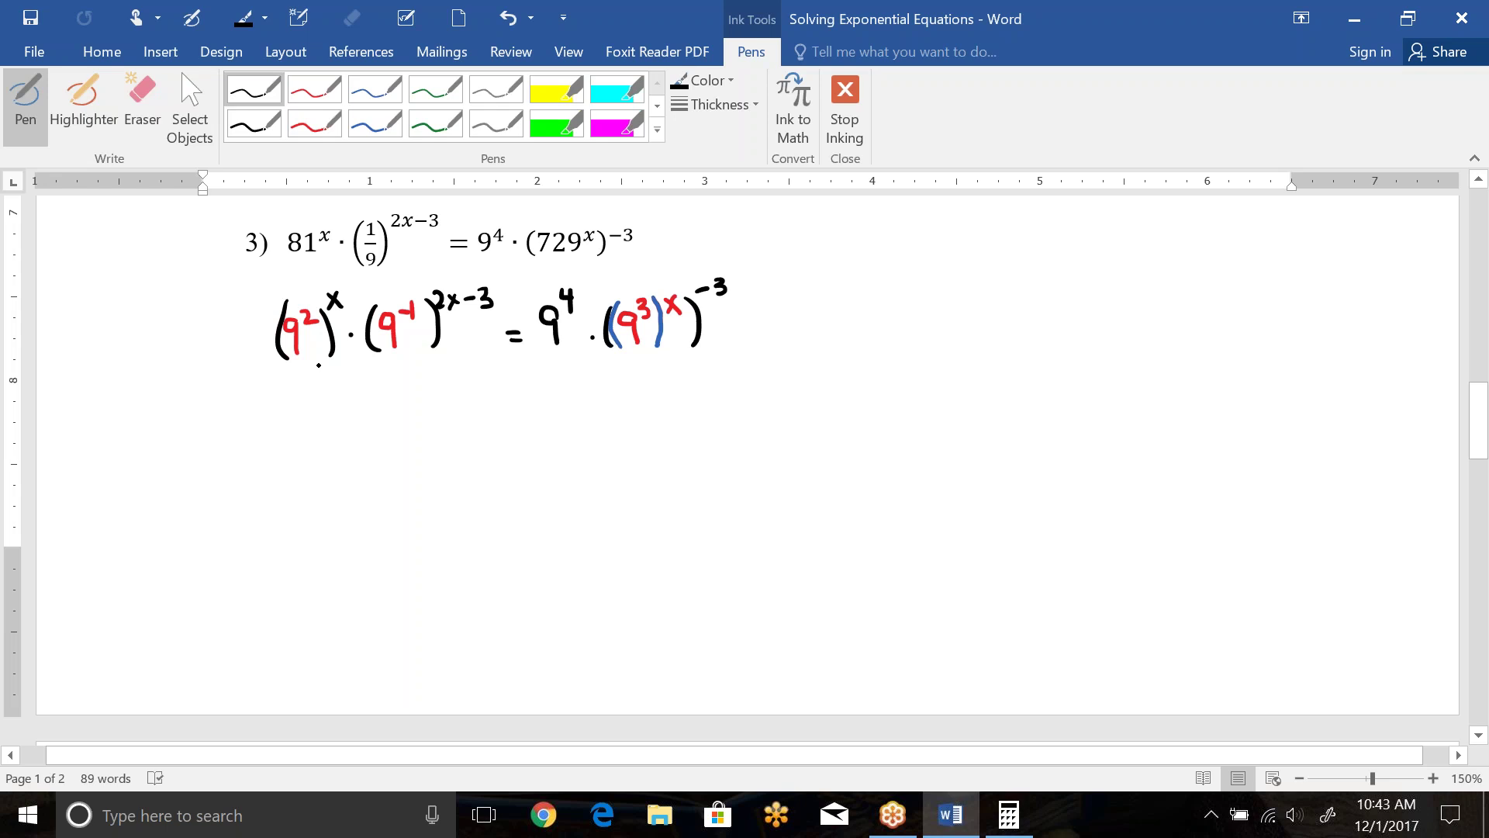
# - Write the line 9^(2x) · 9^(−2x+3) = 9⁴ · 9^(−9x) below the rewritten equation
pyautogui.moveTo(301, 408)
pyautogui.mouseDown()
pyautogui.moveTo(286, 412)
pyautogui.moveTo(304, 445)
pyautogui.moveTo(319, 409)
pyautogui.moveTo(334, 413)
pyautogui.mouseUp()
pyautogui.moveTo(334, 395); pyautogui.dragTo(321, 414)
pyautogui.click(353, 428)
pyautogui.moveTo(388, 408)
pyautogui.mouseDown()
pyautogui.moveTo(381, 436)
pyautogui.moveTo(406, 400)
pyautogui.moveTo(425, 409)
pyautogui.mouseUp()
pyautogui.moveTo(427, 393)
pyautogui.mouseDown()
pyautogui.moveTo(443, 410)
pyautogui.moveTo(427, 412)
pyautogui.mouseUp()
pyautogui.moveTo(461, 391)
pyautogui.mouseDown()
pyautogui.moveTo(460, 408)
pyautogui.moveTo(467, 400)
pyautogui.mouseUp()
pyautogui.moveTo(473, 390)
pyautogui.mouseDown()
pyautogui.moveTo(474, 408)
pyautogui.moveTo(523, 430)
pyautogui.moveTo(560, 409)
pyautogui.moveTo(560, 440)
pyautogui.mouseUp()
pyautogui.moveTo(563, 384); pyautogui.dragTo(574, 409)
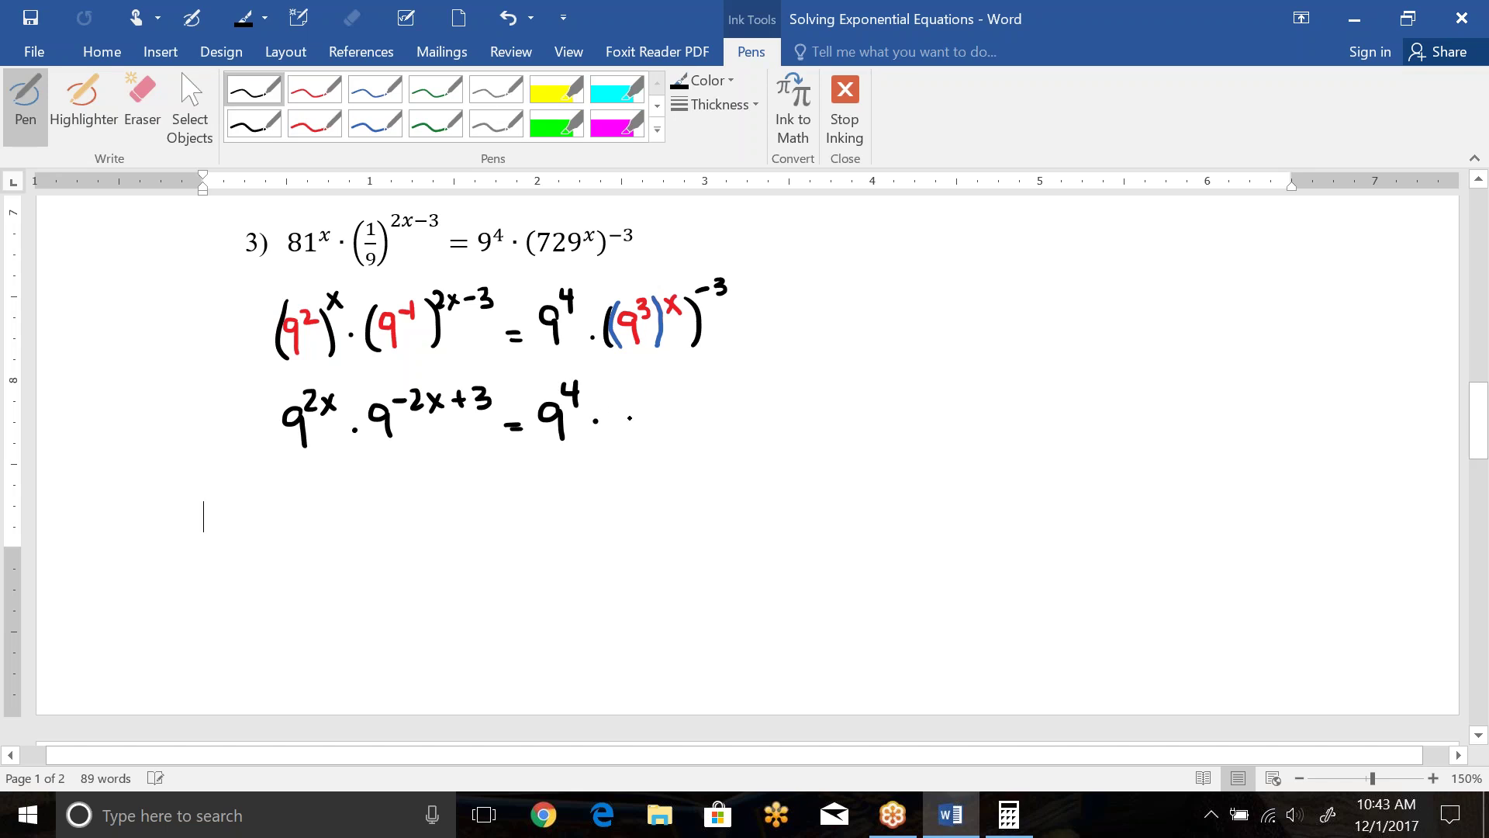
pyautogui.moveTo(624, 400)
pyautogui.mouseDown()
pyautogui.moveTo(620, 438)
pyautogui.moveTo(650, 435)
pyautogui.moveTo(656, 404)
pyautogui.moveTo(672, 407)
pyautogui.mouseUp()
pyautogui.moveTo(698, 382)
pyautogui.mouseDown()
pyautogui.moveTo(703, 437)
pyautogui.moveTo(711, 380)
pyautogui.moveTo(714, 394)
pyautogui.mouseUp()
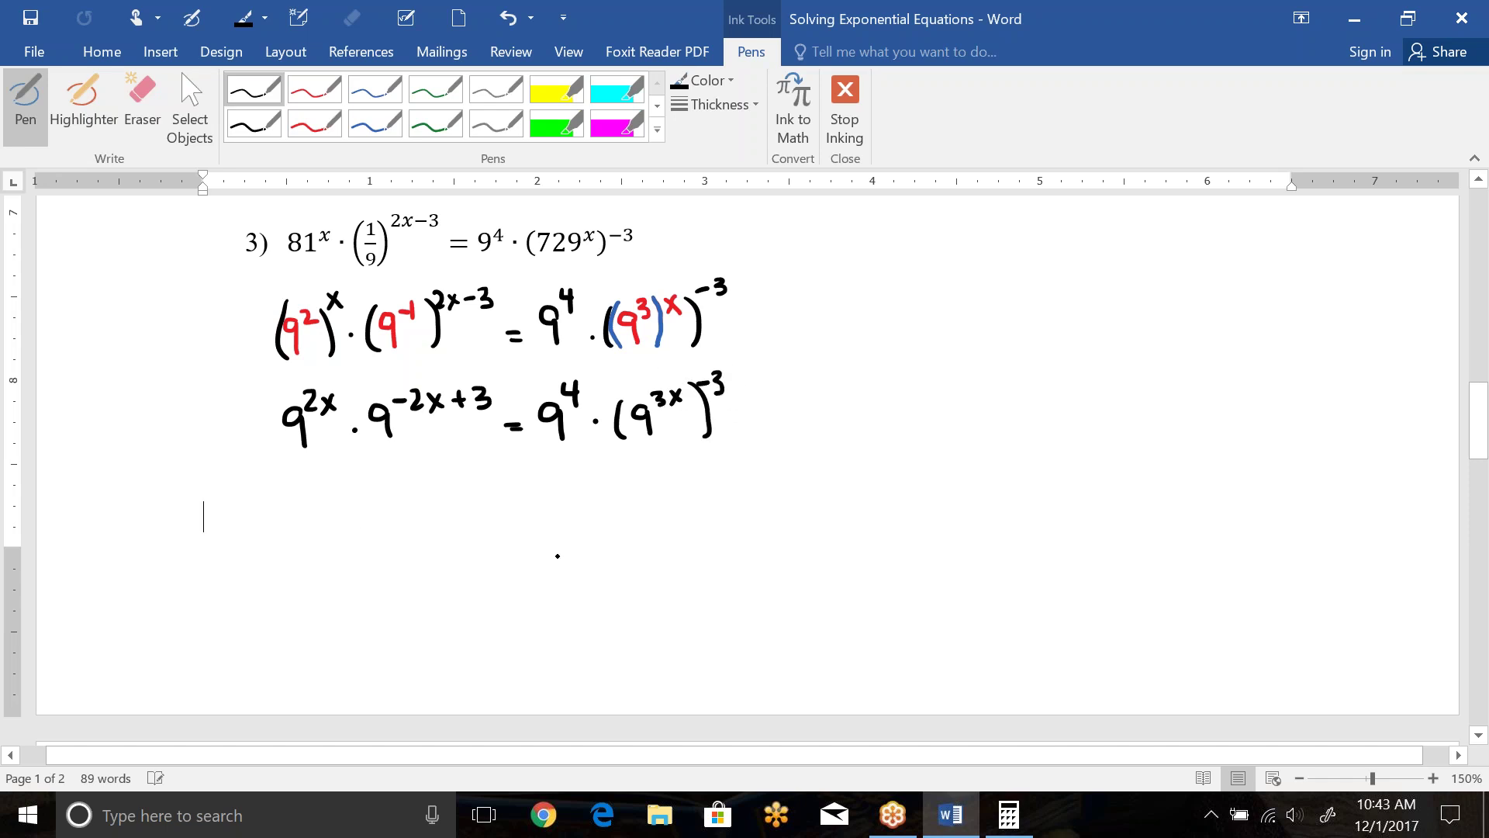
# - Combine exponents on the next line: 9^(2x+−2x+3) = 9^(4+−9x)
pyautogui.moveTo(311, 491)
pyautogui.mouseDown()
pyautogui.moveTo(310, 532)
pyautogui.moveTo(329, 498)
pyautogui.mouseUp()
pyautogui.moveTo(331, 484)
pyautogui.mouseDown()
pyautogui.moveTo(346, 498)
pyautogui.moveTo(331, 501)
pyautogui.moveTo(396, 530)
pyautogui.moveTo(413, 491)
pyautogui.moveTo(435, 494)
pyautogui.mouseUp()
pyautogui.click(355, 520)
pyautogui.moveTo(436, 483)
pyautogui.mouseDown()
pyautogui.moveTo(448, 495)
pyautogui.moveTo(435, 497)
pyautogui.mouseUp()
pyautogui.moveTo(460, 480); pyautogui.dragTo(467, 483)
pyautogui.moveTo(473, 473)
pyautogui.mouseDown()
pyautogui.moveTo(486, 482)
pyautogui.moveTo(474, 494)
pyautogui.moveTo(519, 508)
pyautogui.mouseUp()
pyautogui.moveTo(505, 517); pyautogui.dragTo(566, 527)
pyautogui.moveTo(573, 471)
pyautogui.mouseDown()
pyautogui.moveTo(583, 491)
pyautogui.moveTo(648, 481)
pyautogui.moveTo(648, 517)
pyautogui.moveTo(687, 463)
pyautogui.moveTo(684, 485)
pyautogui.mouseUp()
pyautogui.moveTo(698, 470)
pyautogui.mouseDown()
pyautogui.moveTo(708, 479)
pyautogui.moveTo(692, 489)
pyautogui.mouseUp()
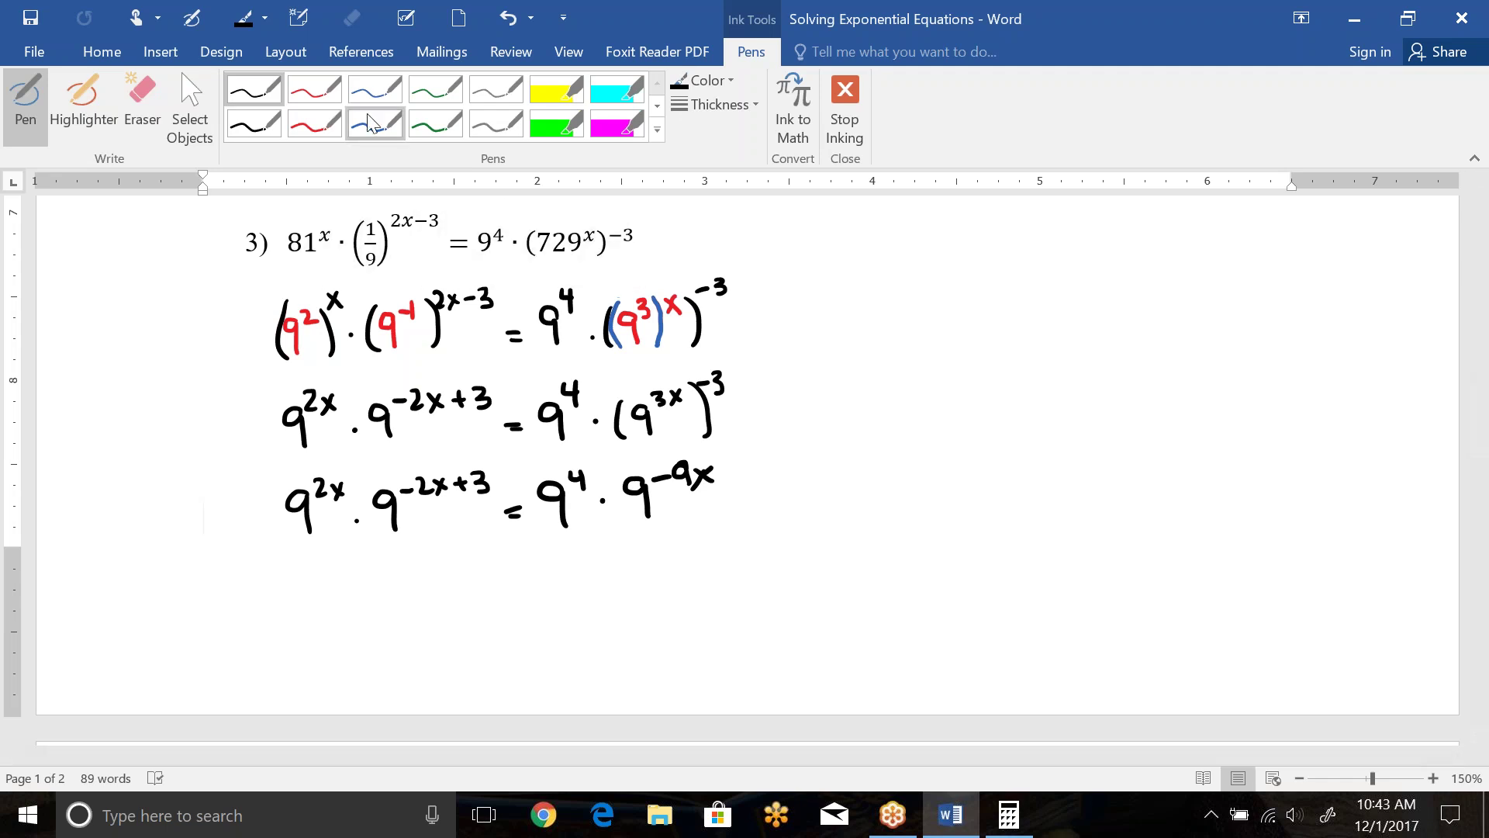
pyautogui.click(1287, 38)
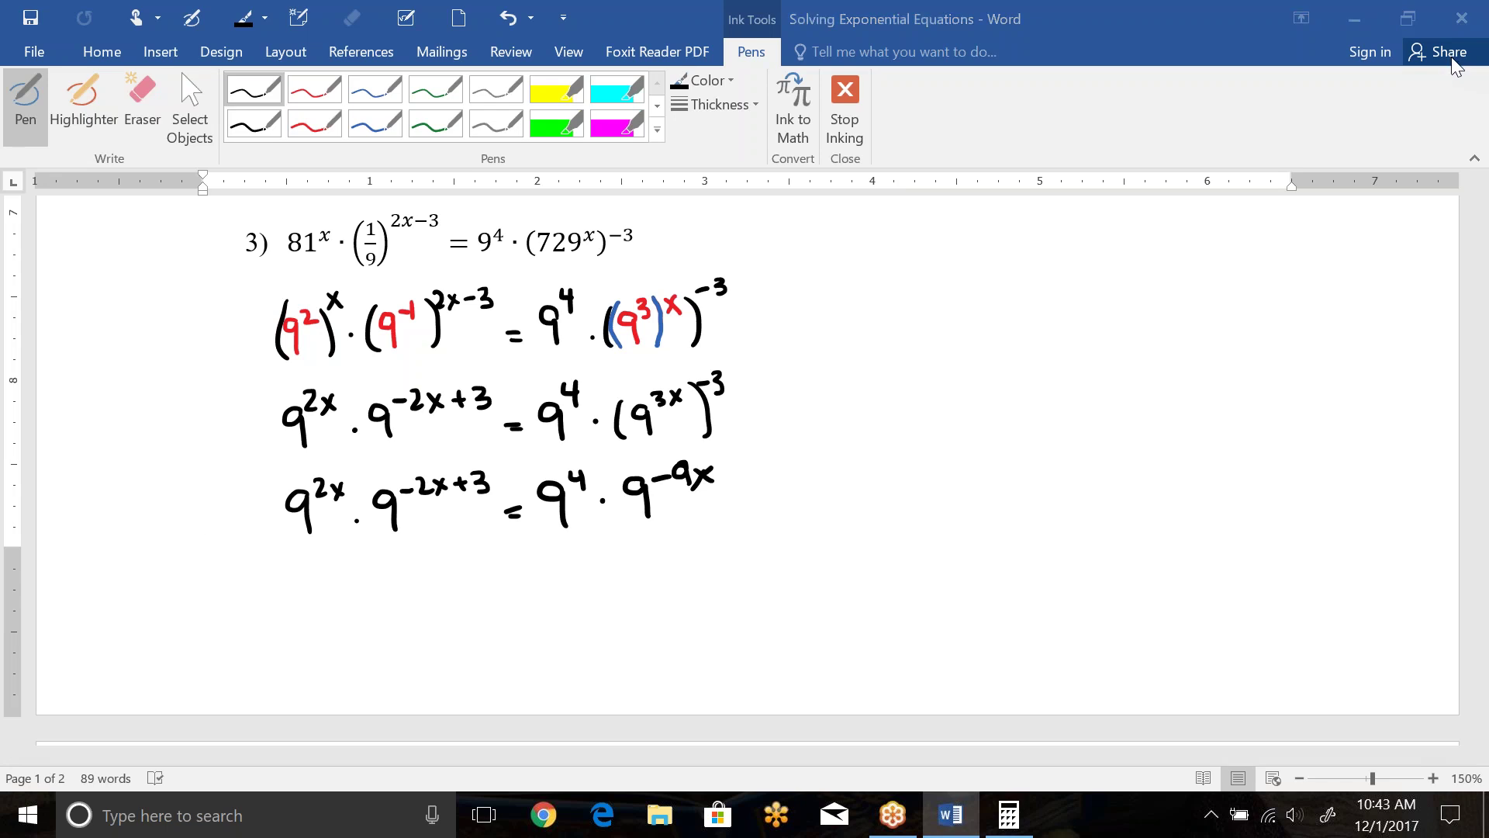
pyautogui.click(374, 89)
# - In blue ink, write the combined-exponent line 9^(2x + −2x + 3) = 9^(4 + −9x)
pyautogui.moveTo(375, 594)
pyautogui.mouseDown()
pyautogui.moveTo(359, 602)
pyautogui.moveTo(373, 640)
pyautogui.moveTo(407, 594)
pyautogui.mouseUp()
pyautogui.moveTo(409, 576)
pyautogui.mouseDown()
pyautogui.moveTo(422, 594)
pyautogui.moveTo(409, 594)
pyautogui.mouseUp()
pyautogui.moveTo(440, 575)
pyautogui.mouseDown()
pyautogui.moveTo(440, 592)
pyautogui.moveTo(470, 581)
pyautogui.mouseUp()
pyautogui.moveTo(472, 573); pyautogui.dragTo(487, 590)
pyautogui.moveTo(488, 574); pyautogui.dragTo(506, 591)
pyautogui.moveTo(506, 574)
pyautogui.mouseDown()
pyautogui.moveTo(489, 592)
pyautogui.moveTo(518, 589)
pyautogui.mouseUp()
pyautogui.moveTo(512, 581); pyautogui.dragTo(612, 601)
pyautogui.moveTo(659, 574)
pyautogui.mouseDown()
pyautogui.moveTo(664, 616)
pyautogui.moveTo(691, 564)
pyautogui.mouseUp()
pyautogui.moveTo(689, 550)
pyautogui.mouseDown()
pyautogui.moveTo(690, 577)
pyautogui.moveTo(741, 559)
pyautogui.mouseUp()
pyautogui.moveTo(757, 551); pyautogui.dragTo(752, 566)
pyautogui.moveTo(765, 551)
pyautogui.mouseDown()
pyautogui.moveTo(782, 567)
pyautogui.moveTo(764, 568)
pyautogui.mouseUp()
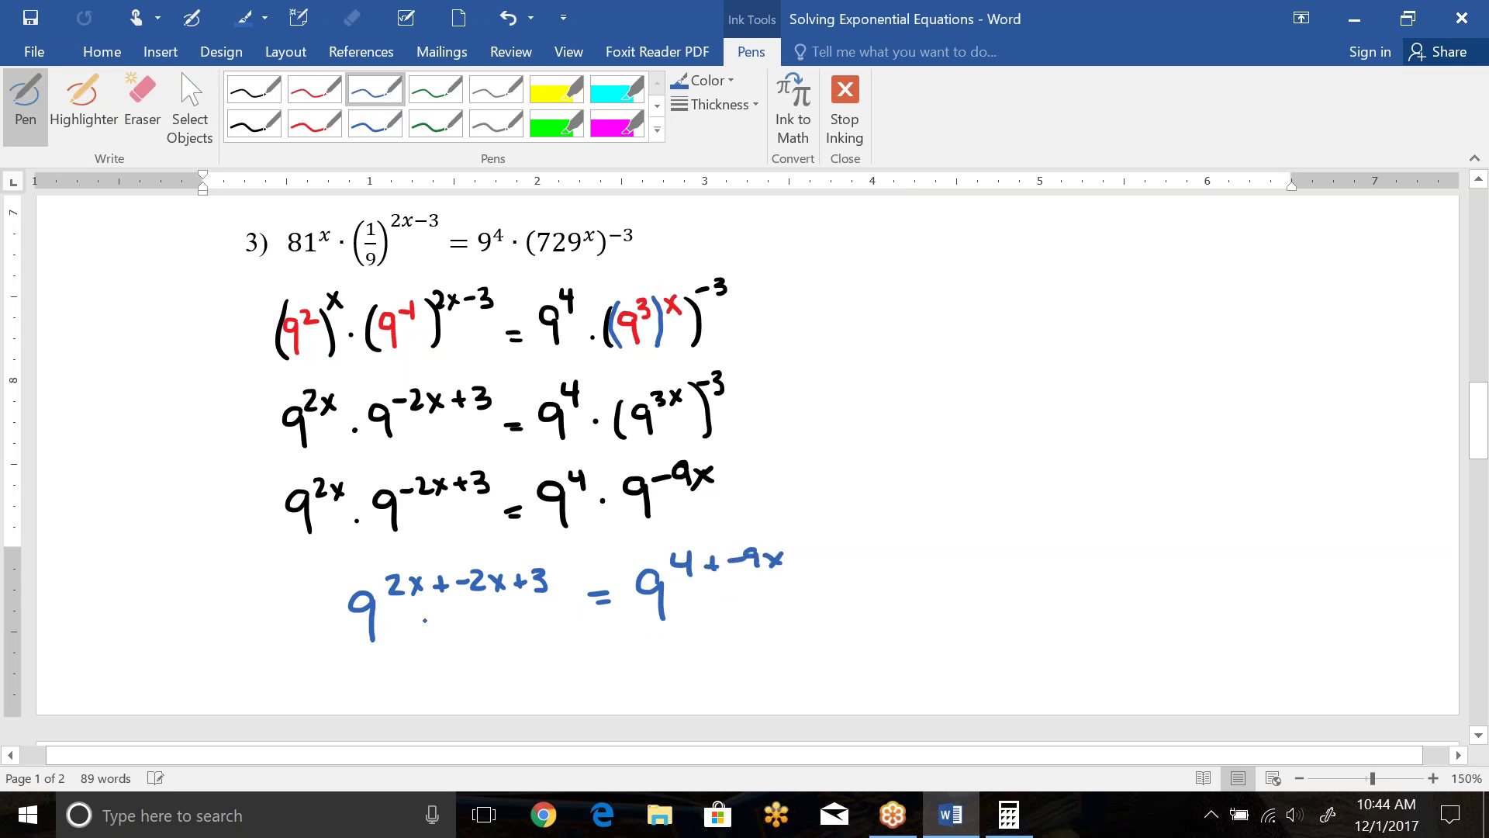
# - In black ink, write 'set 2x − 2x + 3 = 4 − 9x' beside the equations
pyautogui.click(253, 89)
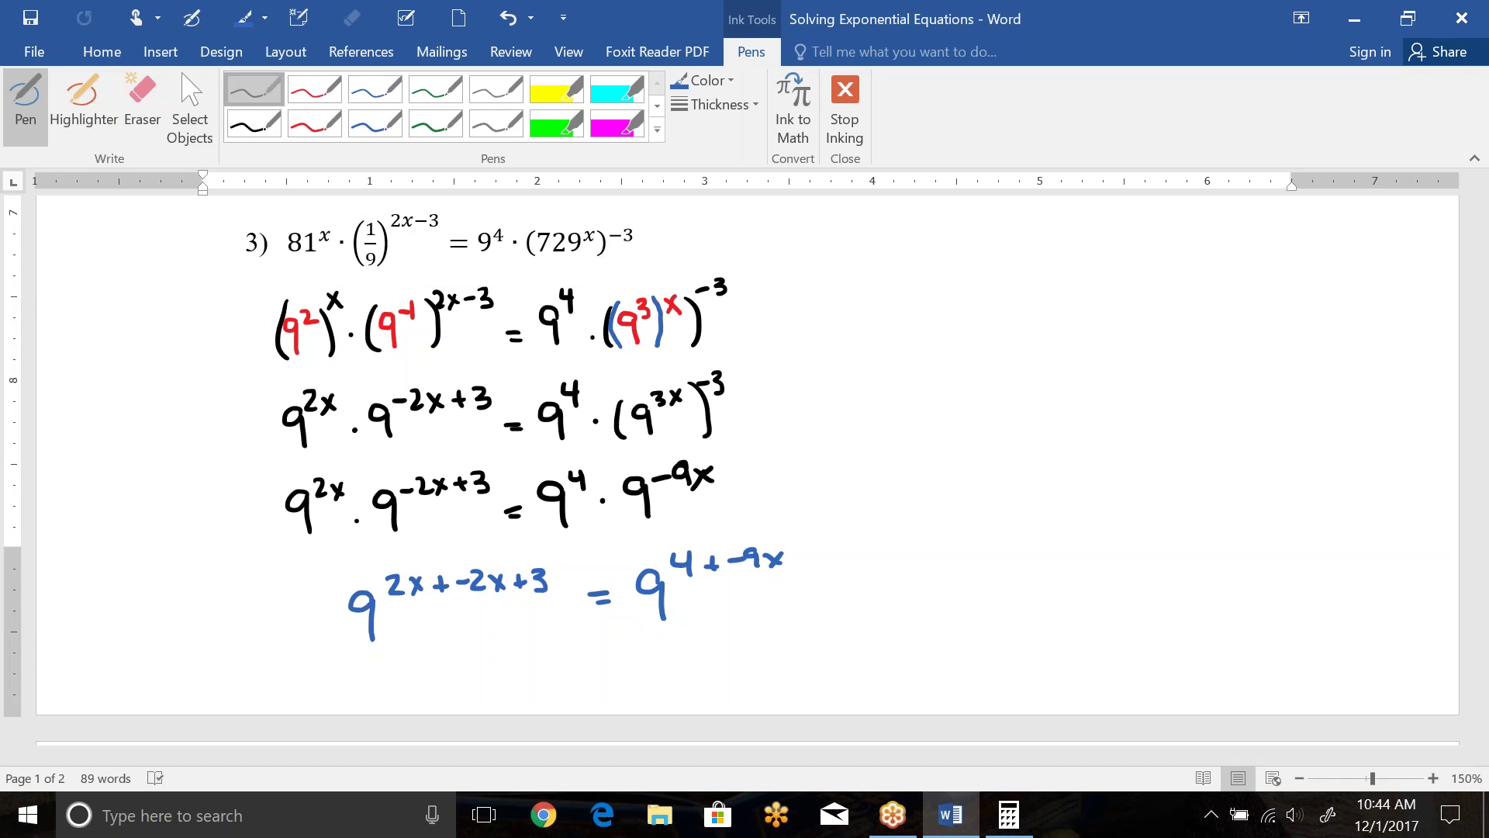
pyautogui.moveTo(855, 280); pyautogui.dragTo(842, 297)
pyautogui.moveTo(862, 290); pyautogui.dragTo(898, 298)
pyautogui.moveTo(882, 285)
pyautogui.mouseDown()
pyautogui.moveTo(909, 283)
pyautogui.moveTo(938, 328)
pyautogui.mouseUp()
pyautogui.moveTo(940, 306)
pyautogui.mouseDown()
pyautogui.moveTo(955, 326)
pyautogui.moveTo(939, 328)
pyautogui.moveTo(980, 313)
pyautogui.mouseUp()
pyautogui.moveTo(983, 304)
pyautogui.mouseDown()
pyautogui.moveTo(1019, 313)
pyautogui.moveTo(1000, 323)
pyautogui.moveTo(1034, 318)
pyautogui.mouseUp()
pyautogui.moveTo(1029, 308); pyautogui.dragTo(1107, 293)
pyautogui.moveTo(1092, 305); pyautogui.dragTo(1109, 303)
pyautogui.moveTo(1124, 281); pyautogui.dragTo(1146, 293)
pyautogui.moveTo(1138, 277)
pyautogui.mouseDown()
pyautogui.moveTo(1141, 307)
pyautogui.moveTo(1173, 292)
pyautogui.mouseUp()
pyautogui.moveTo(1198, 276)
pyautogui.mouseDown()
pyautogui.moveTo(1184, 281)
pyautogui.moveTo(1229, 306)
pyautogui.mouseUp()
pyautogui.moveTo(1230, 281); pyautogui.dragTo(1208, 307)
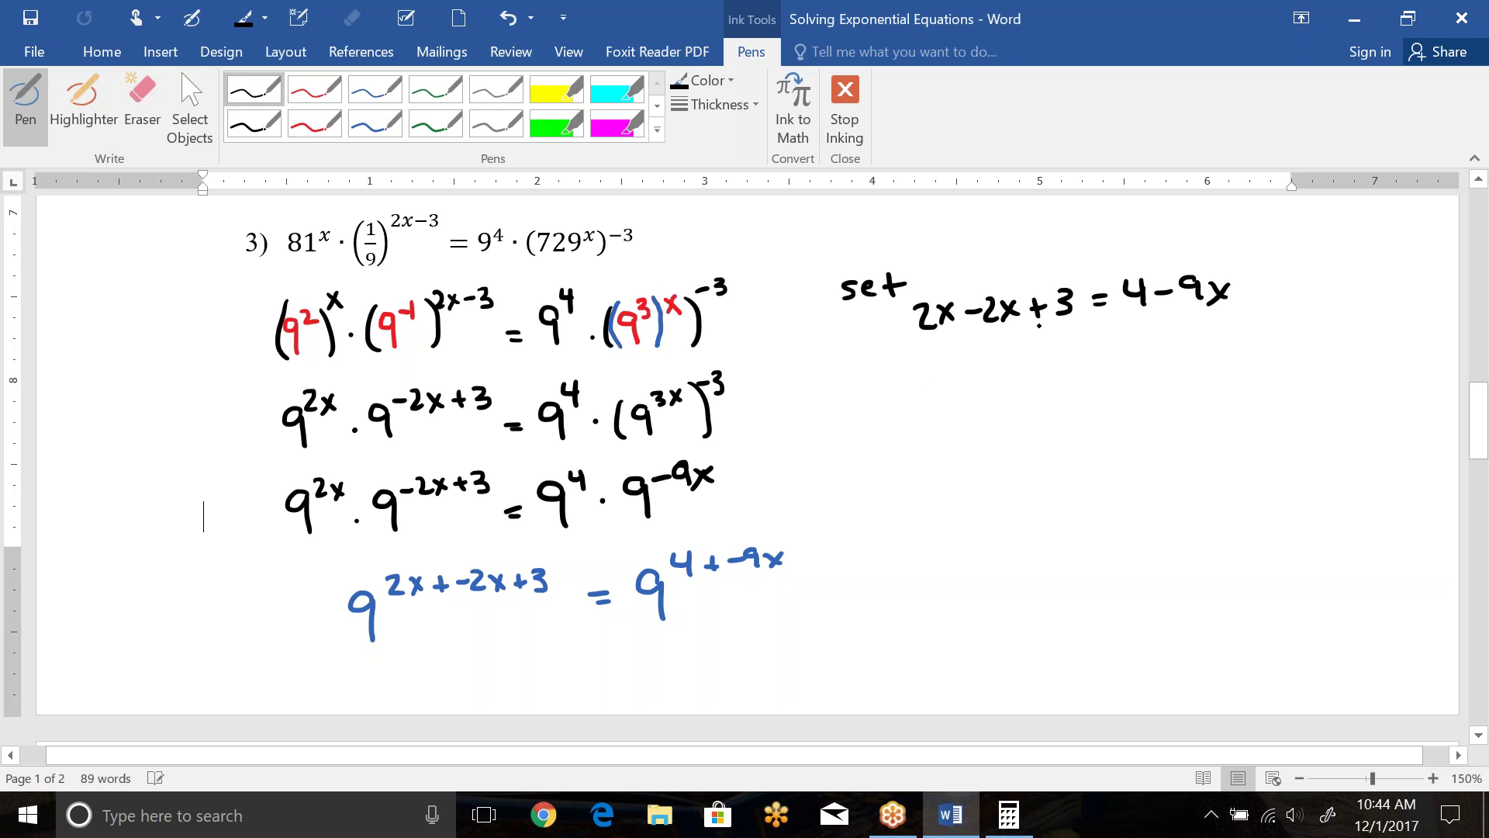
# - Cross out the cancelling 2x and −2x, then write 3 = 4 − 9x and −1 = −9x
pyautogui.moveTo(915, 307)
pyautogui.mouseDown()
pyautogui.moveTo(978, 328)
pyautogui.moveTo(1027, 318)
pyautogui.moveTo(1015, 382)
pyautogui.mouseUp()
pyautogui.moveTo(1049, 362); pyautogui.dragTo(1066, 360)
pyautogui.moveTo(1049, 374)
pyautogui.mouseDown()
pyautogui.moveTo(1103, 368)
pyautogui.moveTo(1096, 379)
pyautogui.mouseUp()
pyautogui.moveTo(1115, 364); pyautogui.dragTo(1185, 372)
pyautogui.moveTo(1189, 351); pyautogui.dragTo(1171, 375)
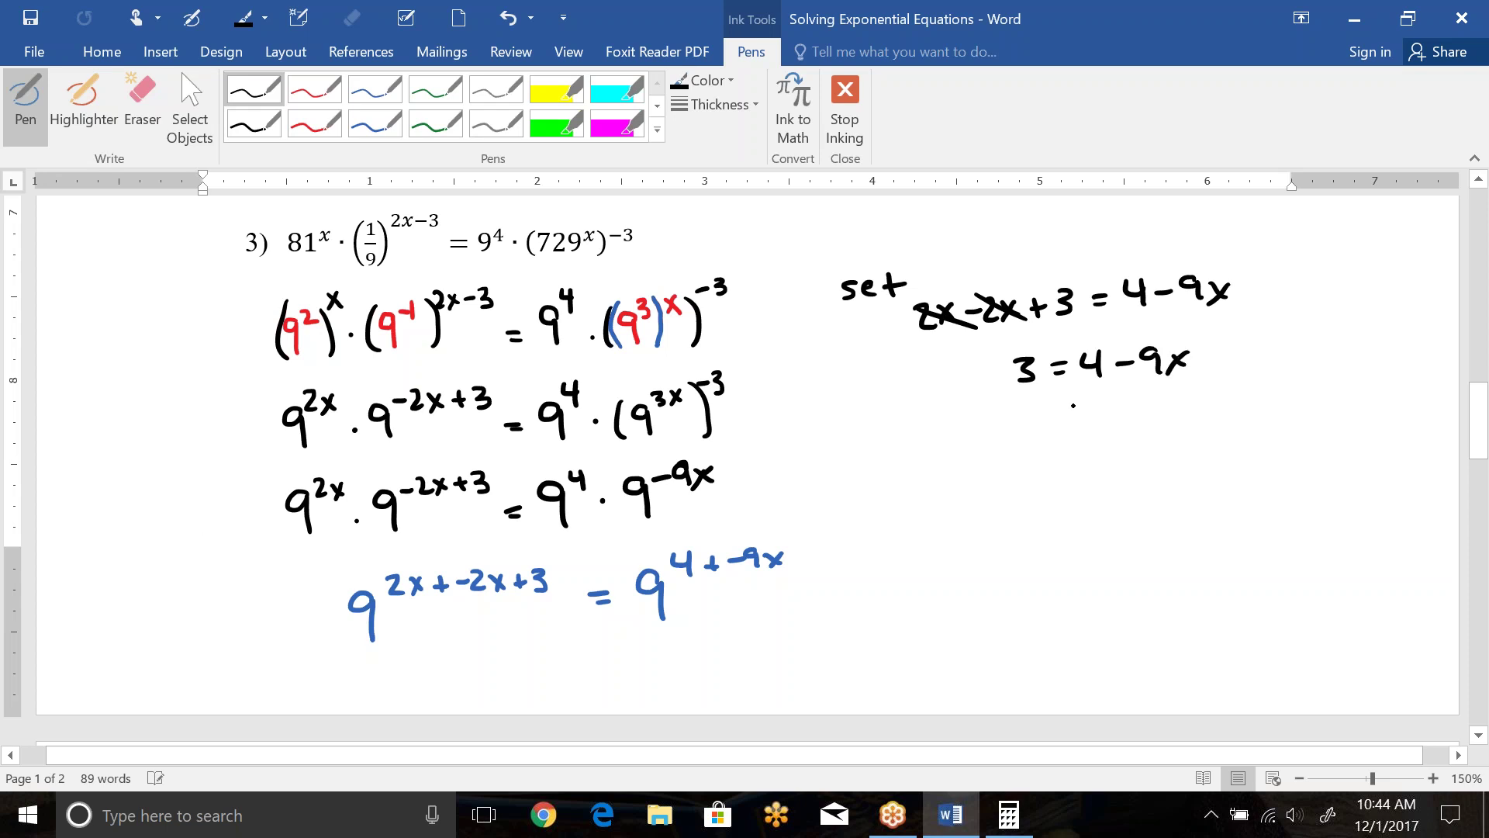
pyautogui.moveTo(998, 415)
pyautogui.mouseDown()
pyautogui.moveTo(1037, 426)
pyautogui.moveTo(1077, 404)
pyautogui.mouseUp()
pyautogui.moveTo(1060, 415); pyautogui.dragTo(1109, 409)
pyautogui.moveTo(1120, 408); pyautogui.dragTo(1126, 423)
pyautogui.moveTo(1144, 401)
pyautogui.mouseDown()
pyautogui.moveTo(1162, 419)
pyautogui.moveTo(1140, 424)
pyautogui.moveTo(1161, 431)
pyautogui.moveTo(1131, 457)
pyautogui.mouseUp()
# - Divide both sides by −9, write x = 1/9 and circle it
pyautogui.moveTo(1154, 447); pyautogui.dragTo(1157, 466)
pyautogui.moveTo(1003, 456); pyautogui.dragTo(1052, 449)
pyautogui.moveTo(1000, 476); pyautogui.dragTo(1033, 474)
pyautogui.moveTo(1046, 464); pyautogui.dragTo(1047, 484)
pyautogui.moveTo(1011, 540)
pyautogui.mouseDown()
pyautogui.moveTo(1030, 556)
pyautogui.moveTo(1011, 560)
pyautogui.mouseUp()
pyautogui.moveTo(1043, 540); pyautogui.dragTo(1056, 538)
pyautogui.moveTo(1045, 548)
pyautogui.mouseDown()
pyautogui.moveTo(1077, 540)
pyautogui.moveTo(1076, 558)
pyautogui.mouseUp()
pyautogui.moveTo(1118, 537); pyautogui.dragTo(1119, 553)
pyautogui.moveTo(1121, 509)
pyautogui.mouseDown()
pyautogui.moveTo(1109, 509)
pyautogui.moveTo(1154, 543)
pyautogui.moveTo(1138, 515)
pyautogui.mouseUp()
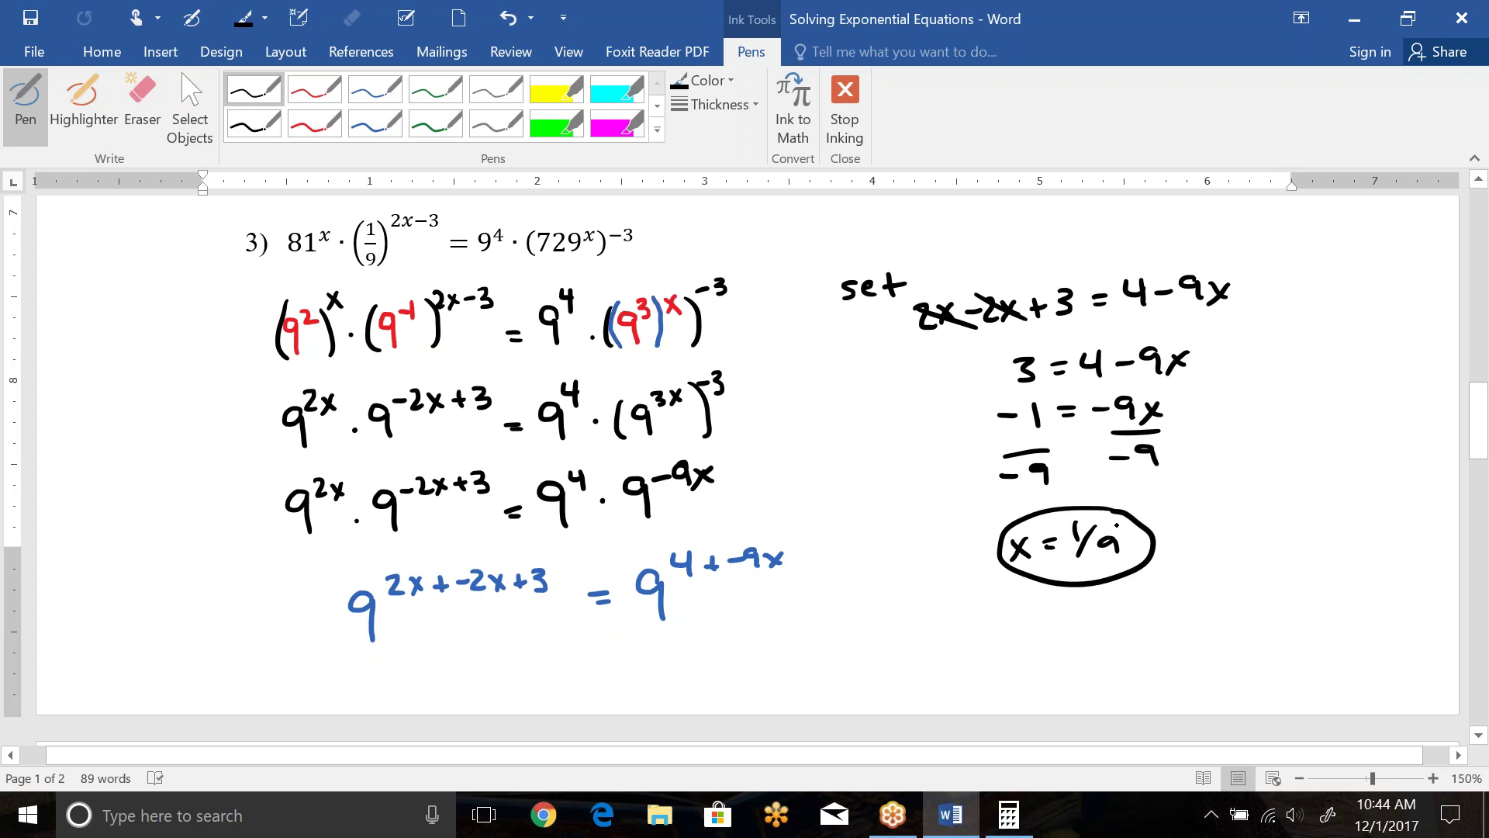
pyautogui.scroll(-5, 744, 435)
# - Scroll and move the caret down to page 2, where example 4 (3^x = 7) appears
pyautogui.scroll(3, 744, 434)
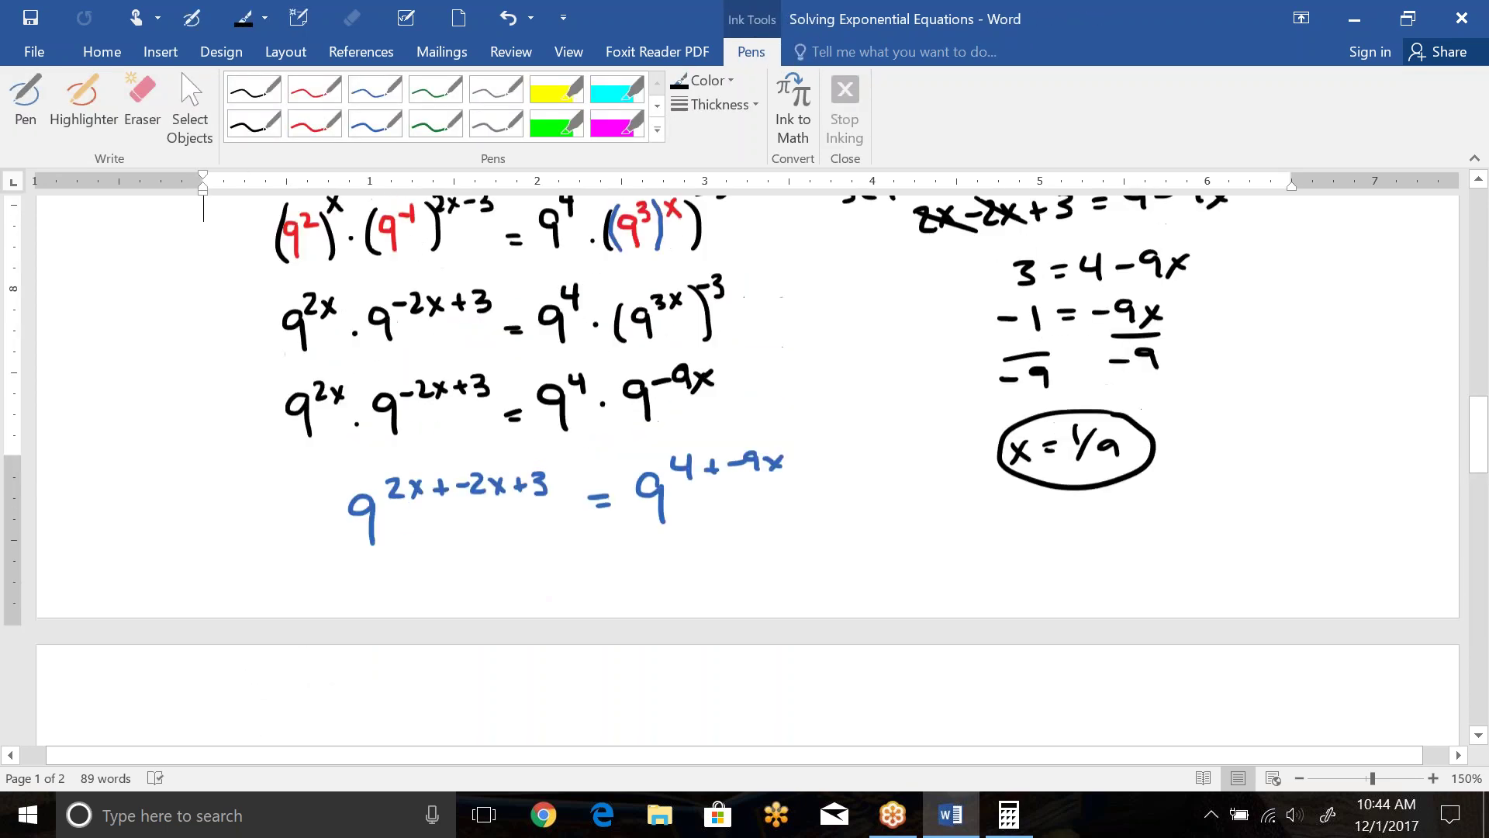
pyautogui.scroll(1, 745, 435)
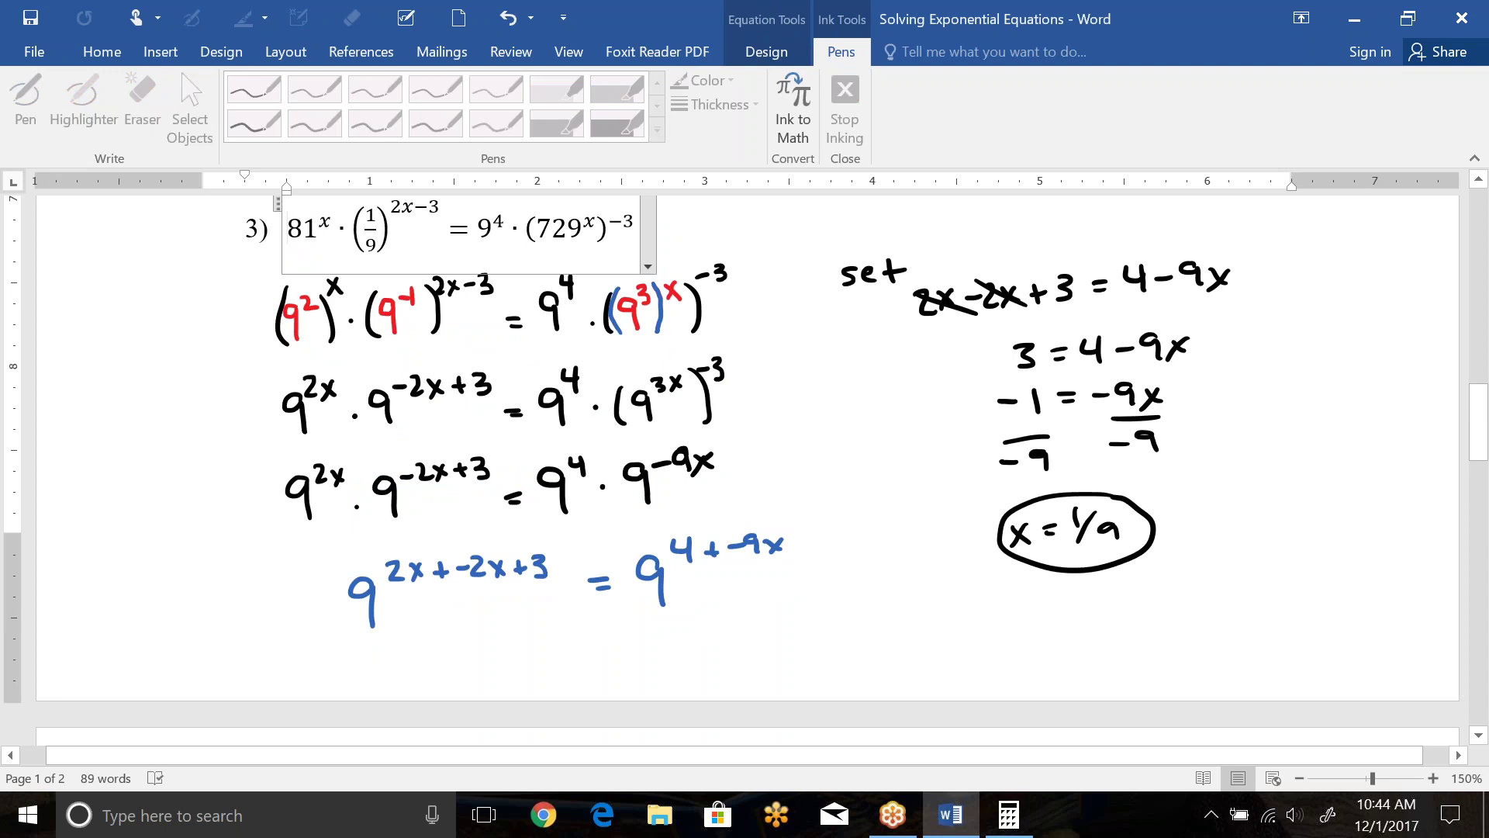
pyautogui.press('Down')
pyautogui.press('Down')
pyautogui.press('Down')
pyautogui.press('Down')
pyautogui.press('Down')
pyautogui.press('Down')
pyautogui.press('Down')
pyautogui.press('Down')
pyautogui.press('Down')
pyautogui.press('Down')
pyautogui.press('Down')
pyautogui.press('Down')
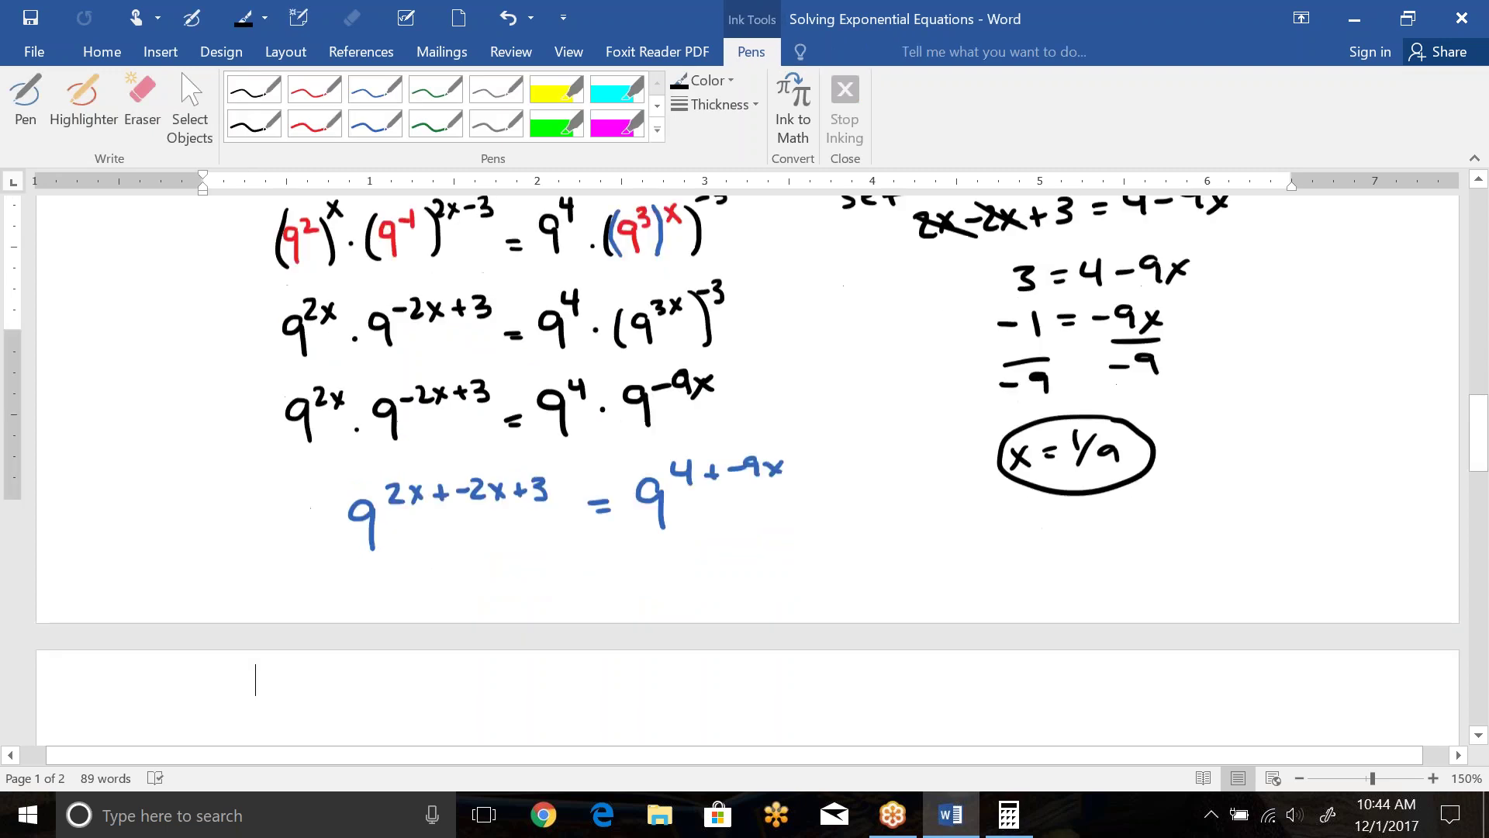
pyautogui.press('Down')
pyautogui.press('Down')
pyautogui.press('Down')
pyautogui.press('Down')
pyautogui.press('Down')
pyautogui.press('Down')
pyautogui.press('Down')
pyautogui.press('Down')
pyautogui.press('Down')
pyautogui.press('Down')
pyautogui.press('Down')
pyautogui.press('Down')
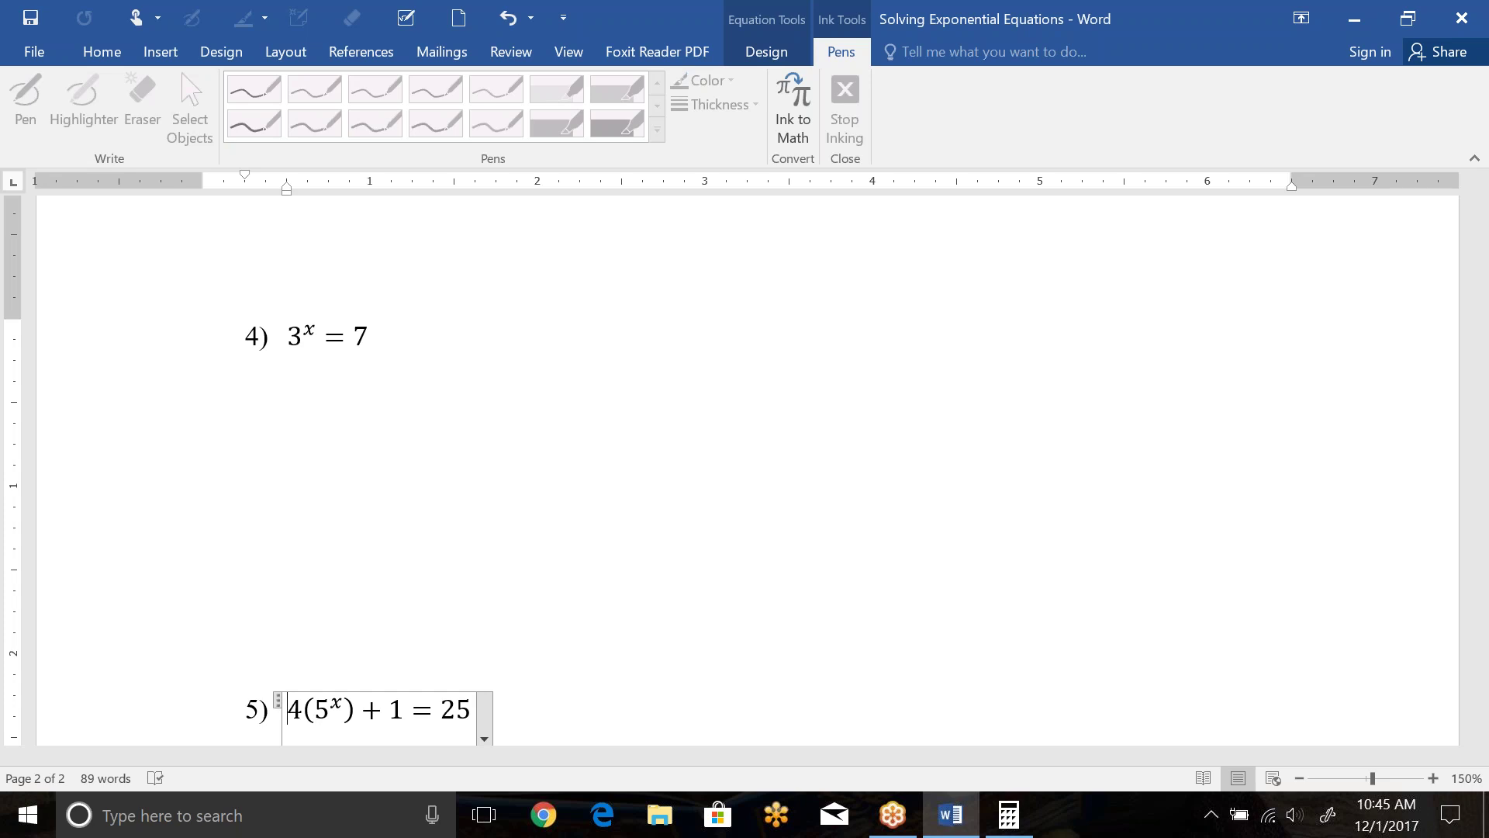
# - At example 4, switch to the red pen and write the heading 'Def. of log'
pyautogui.click(659, 308)
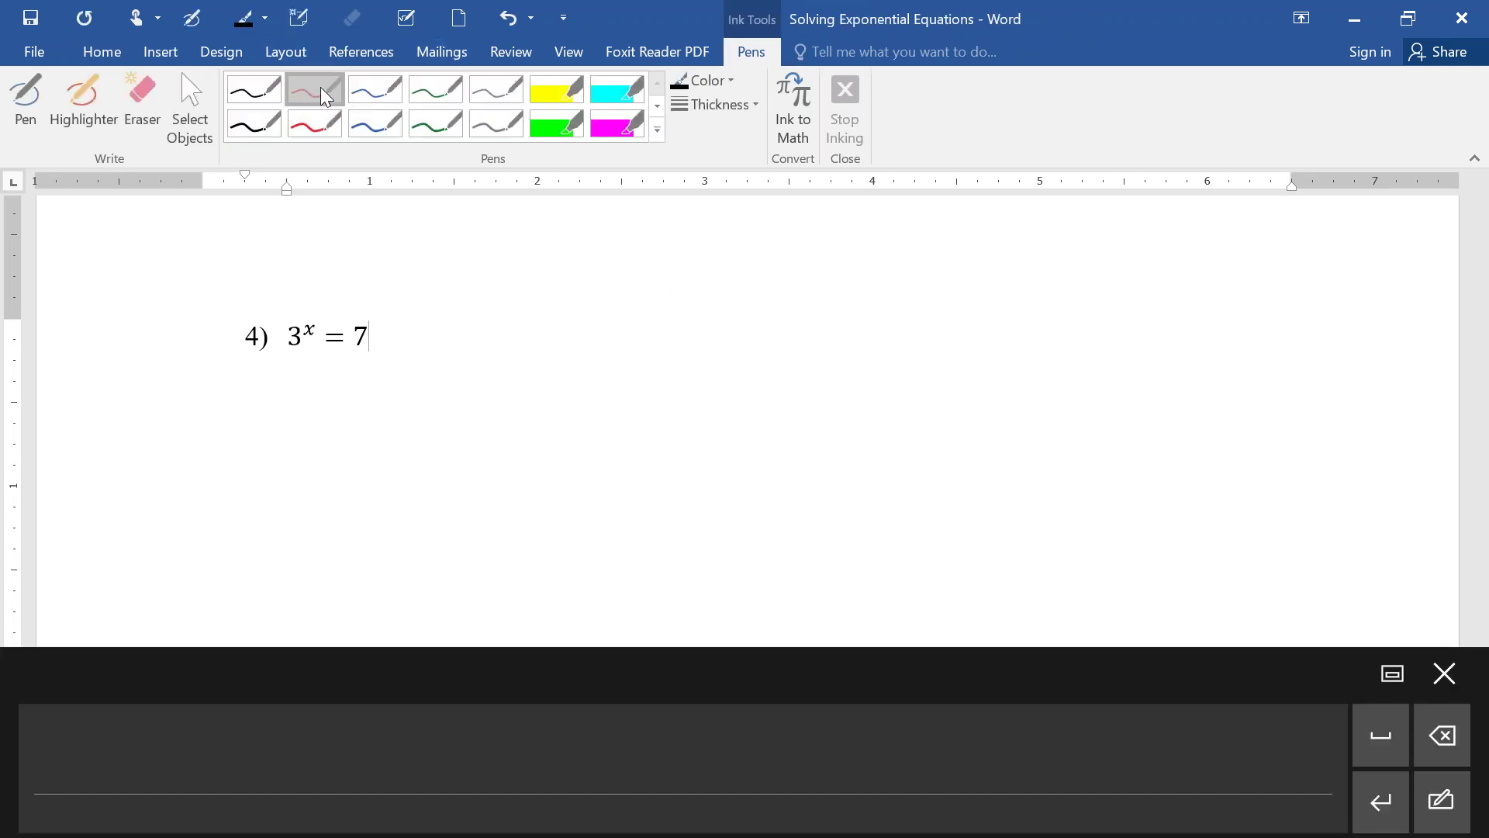
pyautogui.click(321, 93)
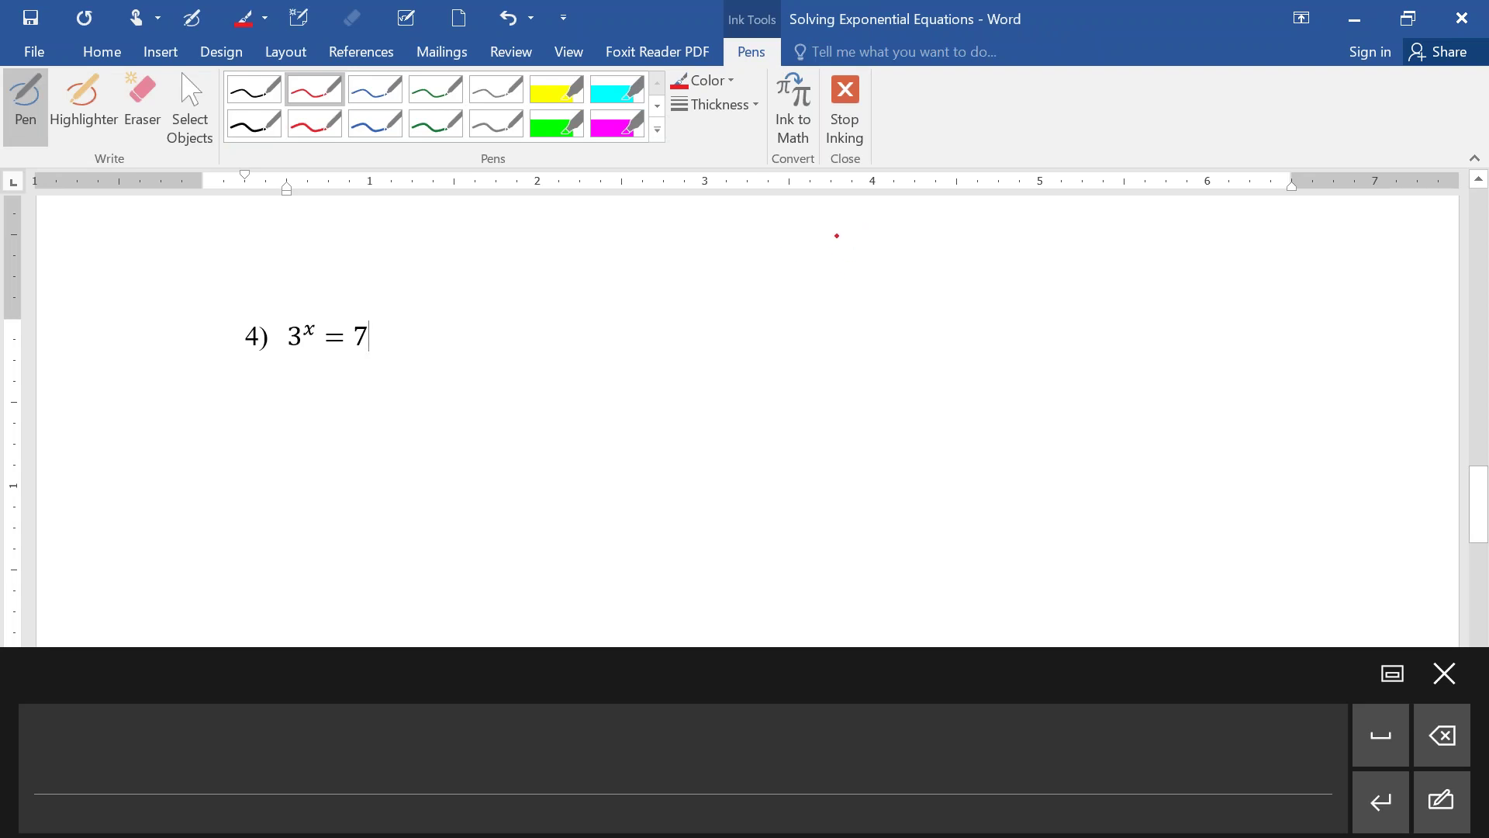
pyautogui.moveTo(825, 241)
pyautogui.mouseDown()
pyautogui.moveTo(820, 259)
pyautogui.moveTo(867, 236)
pyautogui.moveTo(892, 252)
pyautogui.moveTo(901, 240)
pyautogui.moveTo(897, 259)
pyautogui.mouseUp()
pyautogui.moveTo(892, 249); pyautogui.dragTo(906, 252)
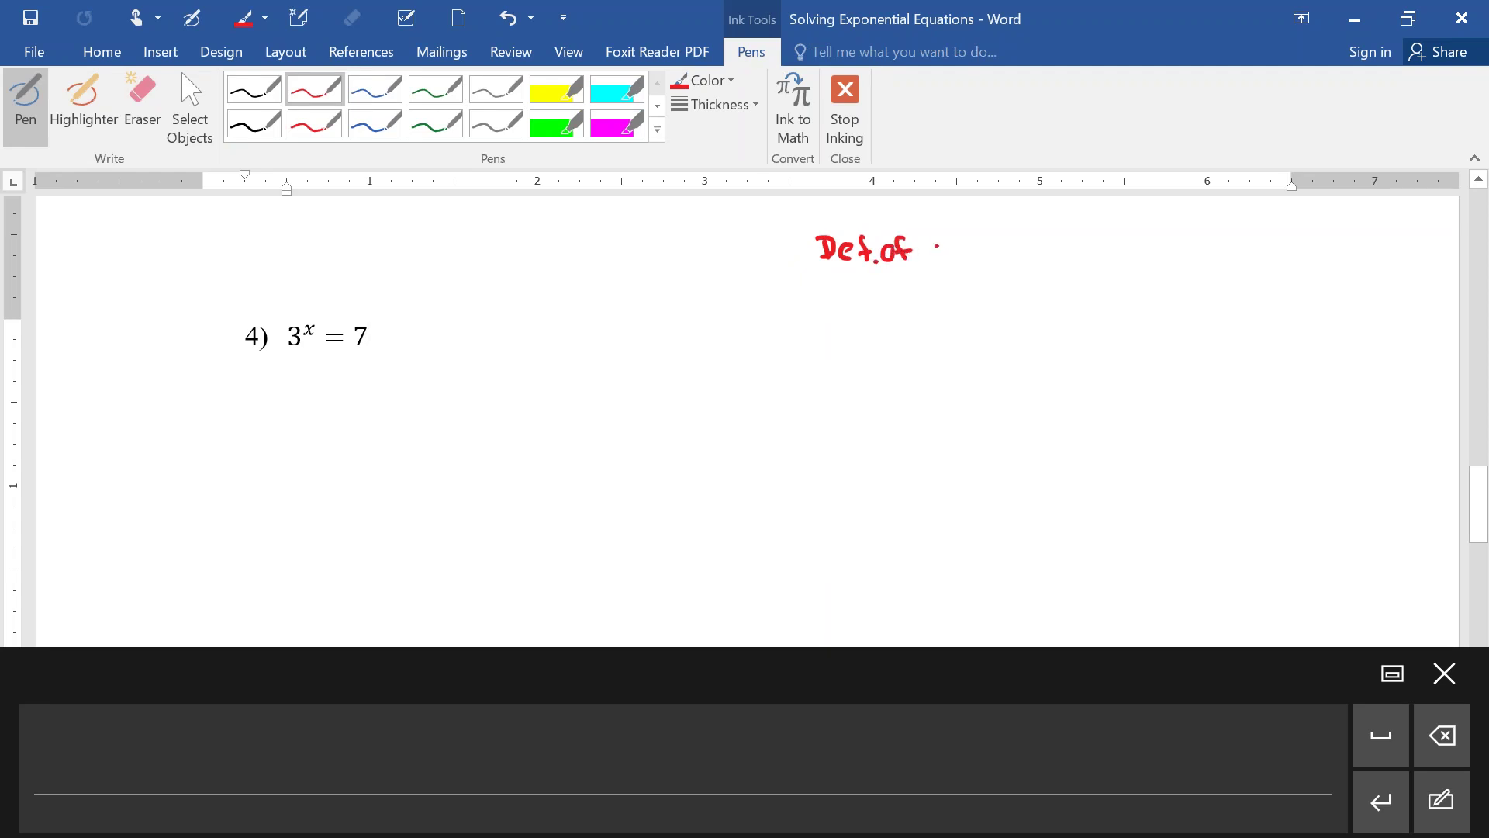
pyautogui.moveTo(934, 230); pyautogui.dragTo(936, 258)
pyautogui.moveTo(954, 238); pyautogui.dragTo(967, 267)
# - Write 3^x = 7 and its log form log₃(7) = x beside it
pyautogui.moveTo(882, 302)
pyautogui.mouseDown()
pyautogui.moveTo(884, 330)
pyautogui.moveTo(907, 309)
pyautogui.mouseUp()
pyautogui.moveTo(926, 311); pyautogui.dragTo(941, 318)
pyautogui.moveTo(970, 297)
pyautogui.mouseDown()
pyautogui.moveTo(951, 301)
pyautogui.moveTo(966, 326)
pyautogui.mouseUp()
pyautogui.moveTo(957, 314); pyautogui.dragTo(980, 312)
pyautogui.moveTo(1070, 286)
pyautogui.mouseDown()
pyautogui.moveTo(1074, 310)
pyautogui.moveTo(1085, 299)
pyautogui.moveTo(1116, 318)
pyautogui.moveTo(1107, 332)
pyautogui.moveTo(1225, 273)
pyautogui.moveTo(1285, 286)
pyautogui.mouseUp()
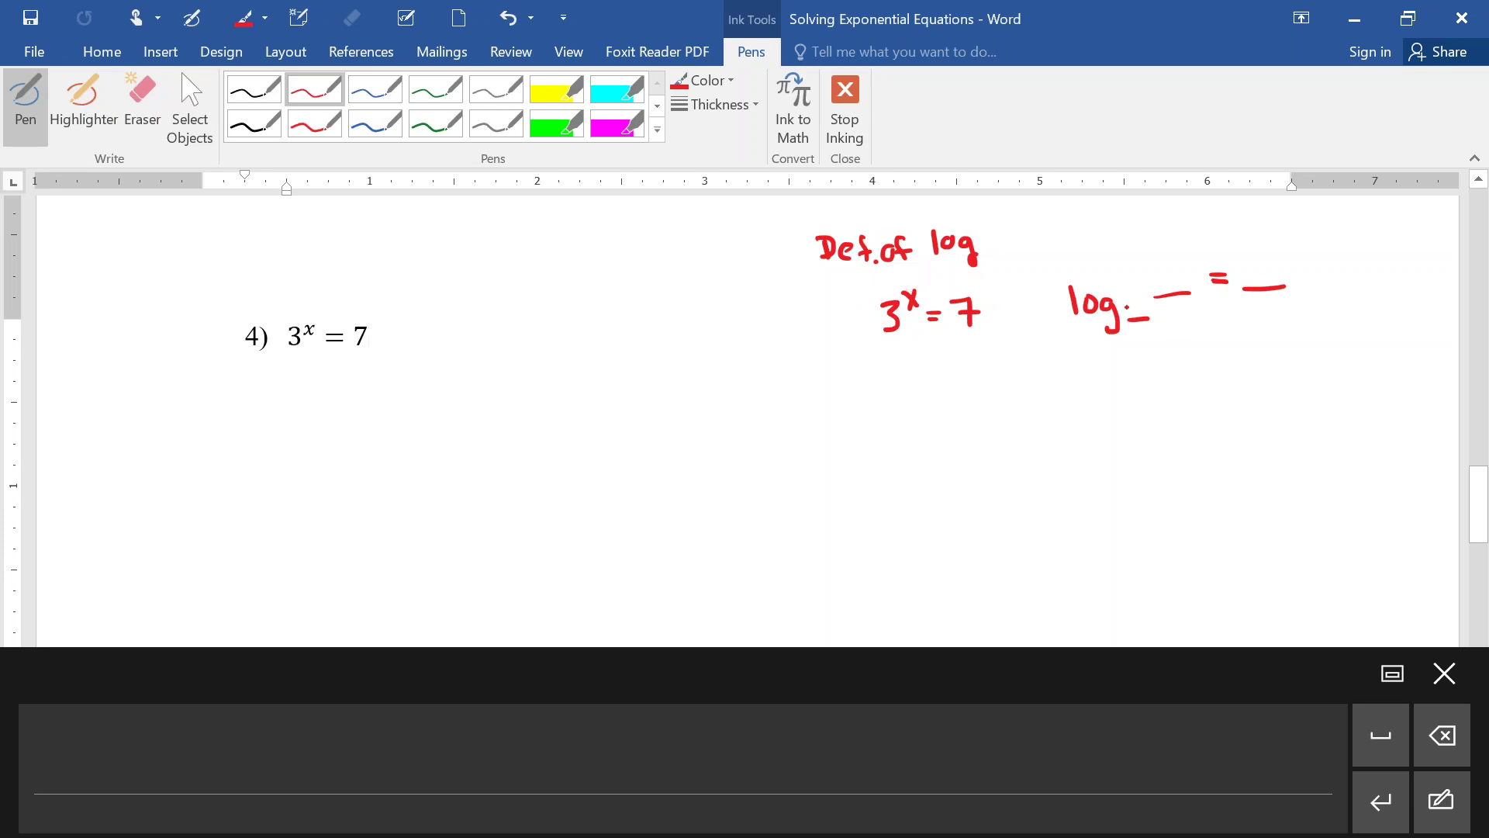
pyautogui.moveTo(1129, 294); pyautogui.dragTo(1126, 312)
pyautogui.moveTo(1243, 264)
pyautogui.mouseDown()
pyautogui.moveTo(1260, 278)
pyautogui.moveTo(1247, 277)
pyautogui.mouseUp()
pyautogui.moveTo(1153, 262)
pyautogui.mouseDown()
pyautogui.moveTo(1148, 290)
pyautogui.moveTo(1176, 292)
pyautogui.mouseUp()
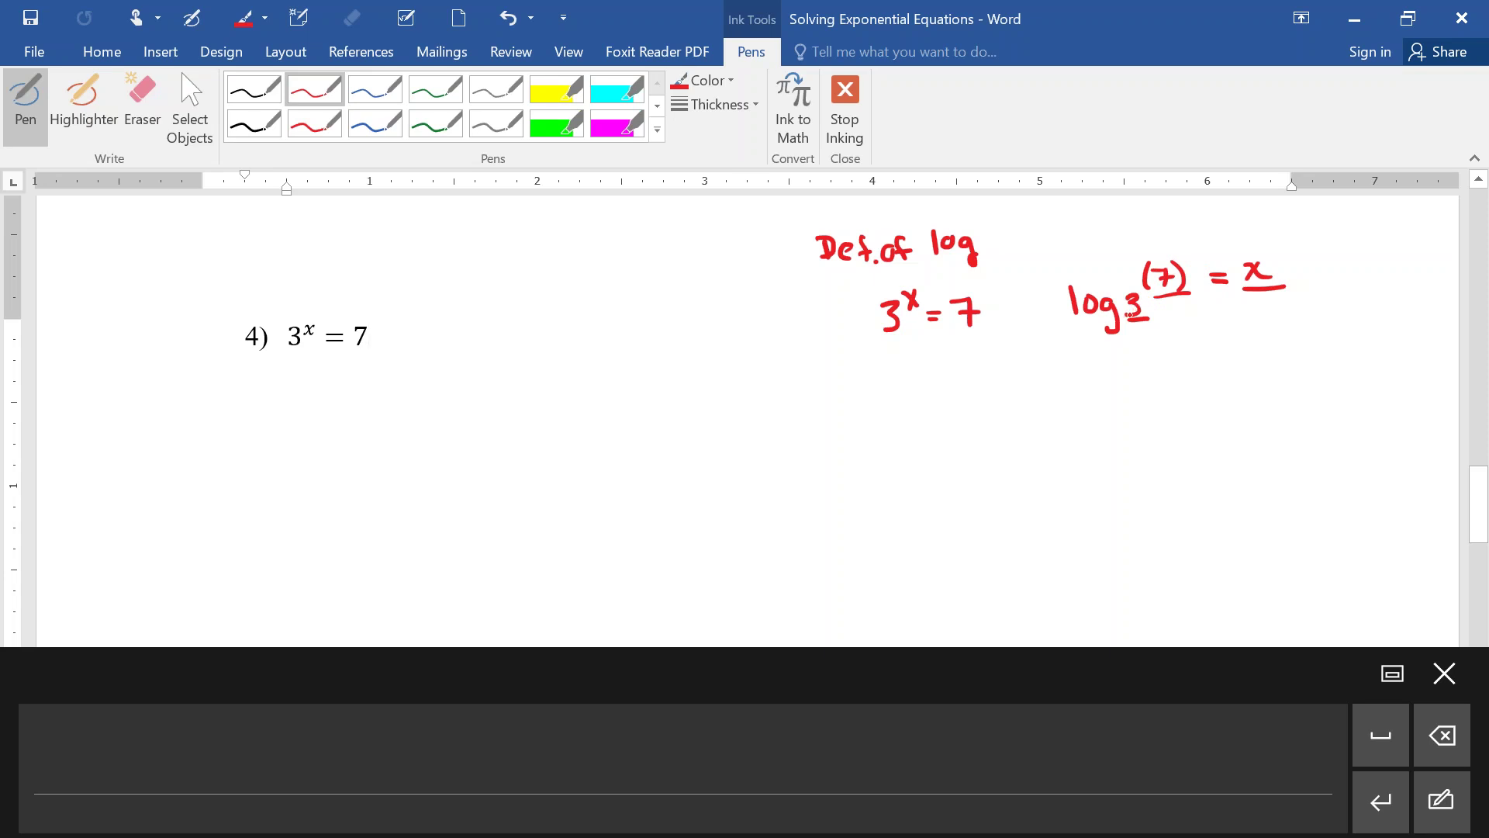
# - Write the heading 'Another Method' below in red ink
pyautogui.moveTo(822, 396)
pyautogui.mouseDown()
pyautogui.moveTo(825, 381)
pyautogui.moveTo(842, 396)
pyautogui.moveTo(839, 380)
pyautogui.mouseUp()
pyautogui.moveTo(845, 392)
pyautogui.mouseDown()
pyautogui.moveTo(852, 378)
pyautogui.moveTo(857, 392)
pyautogui.mouseUp()
pyautogui.moveTo(868, 374); pyautogui.dragTo(862, 389)
pyautogui.moveTo(882, 362)
pyautogui.mouseDown()
pyautogui.moveTo(884, 389)
pyautogui.moveTo(892, 374)
pyautogui.mouseUp()
pyautogui.moveTo(890, 362); pyautogui.dragTo(913, 385)
pyautogui.moveTo(915, 384)
pyautogui.mouseDown()
pyautogui.moveTo(926, 367)
pyautogui.moveTo(947, 380)
pyautogui.mouseUp()
pyautogui.moveTo(944, 356); pyautogui.dragTo(984, 375)
pyautogui.moveTo(997, 351)
pyautogui.mouseDown()
pyautogui.moveTo(999, 375)
pyautogui.moveTo(1005, 363)
pyautogui.mouseUp()
pyautogui.moveTo(1008, 349); pyautogui.dragTo(1022, 372)
pyautogui.moveTo(1033, 360); pyautogui.dragTo(1032, 362)
pyautogui.moveTo(1055, 355); pyautogui.dragTo(1056, 369)
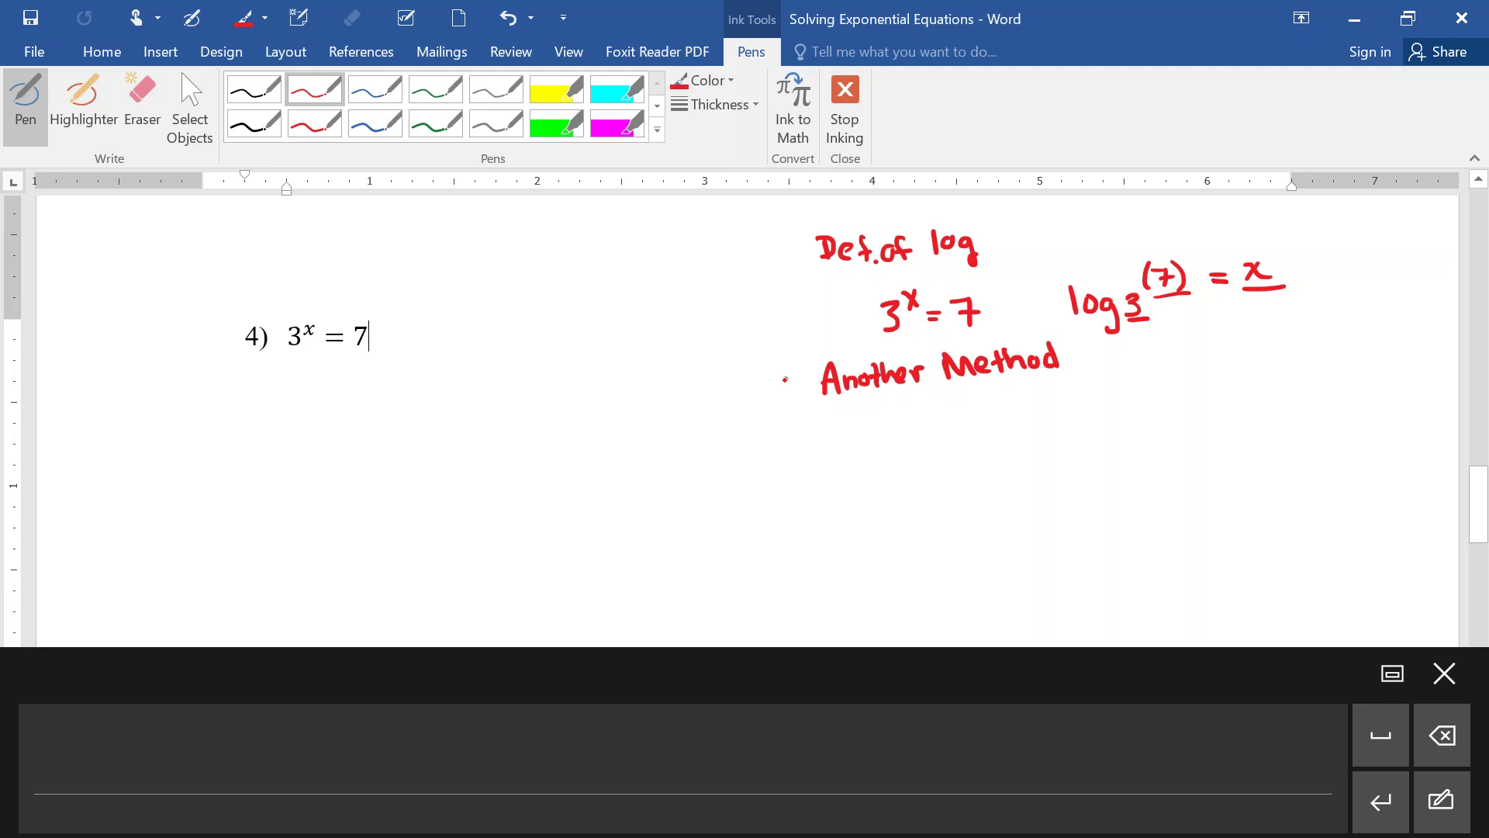
# - Mark 'Another Method' with an asterisk and write the note 'Taking a log of both sides'
pyautogui.moveTo(785, 376); pyautogui.dragTo(807, 392)
pyautogui.moveTo(807, 376); pyautogui.dragTo(794, 394)
pyautogui.moveTo(786, 380); pyautogui.dragTo(808, 381)
pyautogui.moveTo(836, 413); pyautogui.dragTo(839, 435)
pyautogui.moveTo(820, 415)
pyautogui.mouseDown()
pyautogui.moveTo(847, 409)
pyautogui.moveTo(864, 432)
pyautogui.mouseUp()
pyautogui.moveTo(875, 417); pyautogui.dragTo(887, 427)
pyautogui.moveTo(896, 416)
pyautogui.mouseDown()
pyautogui.moveTo(922, 434)
pyautogui.moveTo(989, 412)
pyautogui.mouseUp()
pyautogui.click(1025, 400)
pyautogui.moveTo(1005, 399)
pyautogui.mouseDown()
pyautogui.moveTo(1030, 411)
pyautogui.moveTo(1022, 427)
pyautogui.mouseUp()
pyautogui.moveTo(1056, 392); pyautogui.dragTo(1056, 404)
pyautogui.moveTo(1052, 392)
pyautogui.mouseDown()
pyautogui.moveTo(1094, 373)
pyautogui.moveTo(1121, 394)
pyautogui.mouseUp()
pyautogui.click(1119, 382)
pyautogui.click(1119, 392)
pyautogui.moveTo(1136, 372); pyautogui.dragTo(1143, 388)
pyautogui.moveTo(1131, 378); pyautogui.dragTo(1167, 388)
pyautogui.moveTo(1194, 369)
pyautogui.mouseDown()
pyautogui.moveTo(1182, 388)
pyautogui.moveTo(1203, 388)
pyautogui.mouseUp()
pyautogui.moveTo(1222, 360)
pyautogui.mouseDown()
pyautogui.moveTo(1218, 385)
pyautogui.moveTo(1234, 384)
pyautogui.mouseUp()
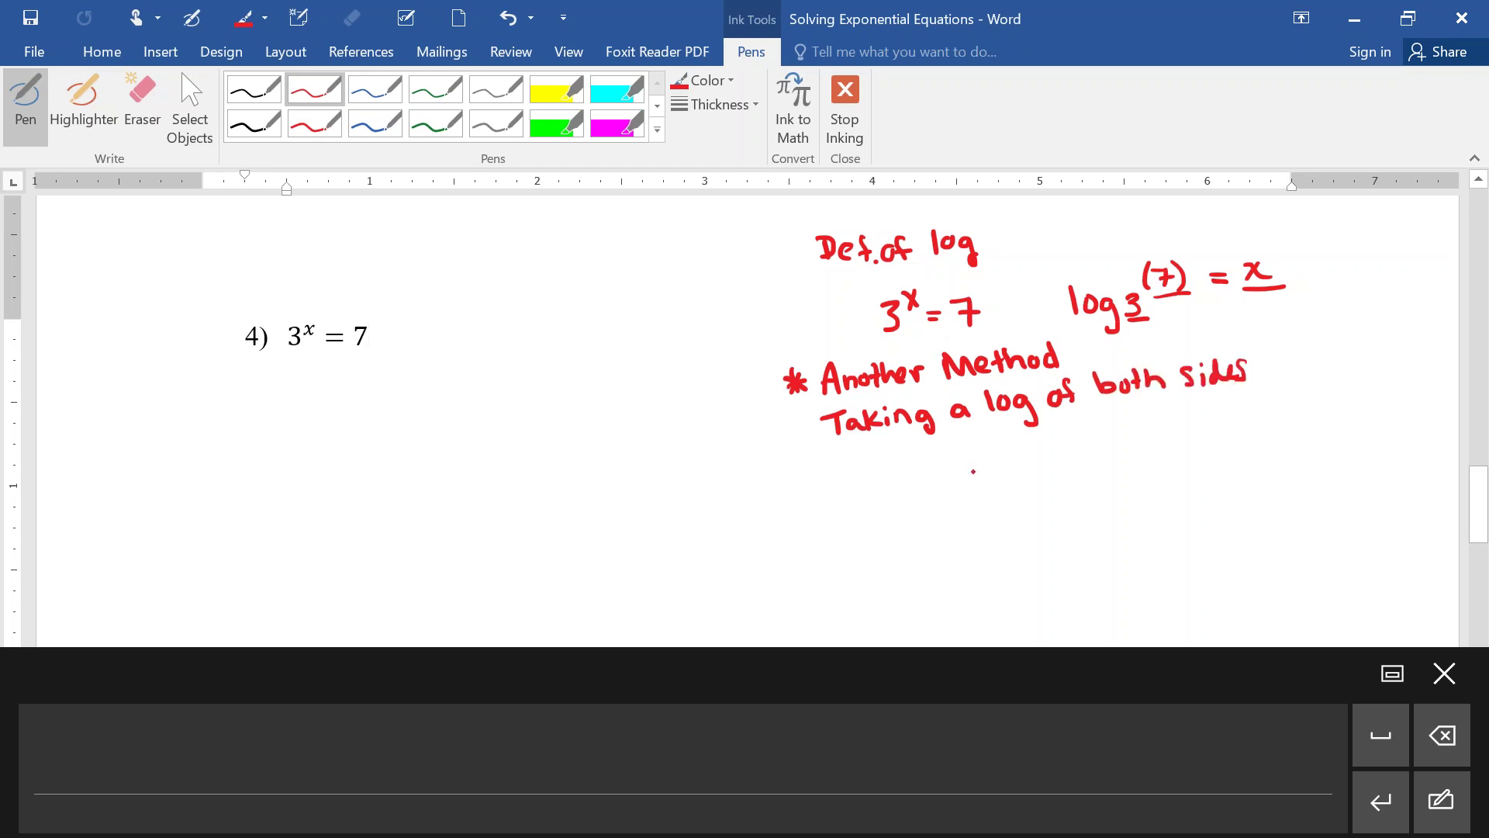
# - Write x = y, then log_b(x) = log_b(y) with the condition x,y > 0
pyautogui.moveTo(970, 463)
pyautogui.mouseDown()
pyautogui.moveTo(1002, 476)
pyautogui.moveTo(974, 482)
pyautogui.moveTo(1035, 458)
pyautogui.mouseUp()
pyautogui.moveTo(1021, 471)
pyautogui.mouseDown()
pyautogui.moveTo(1059, 460)
pyautogui.moveTo(1095, 465)
pyautogui.mouseUp()
pyautogui.moveTo(1079, 455); pyautogui.dragTo(1076, 486)
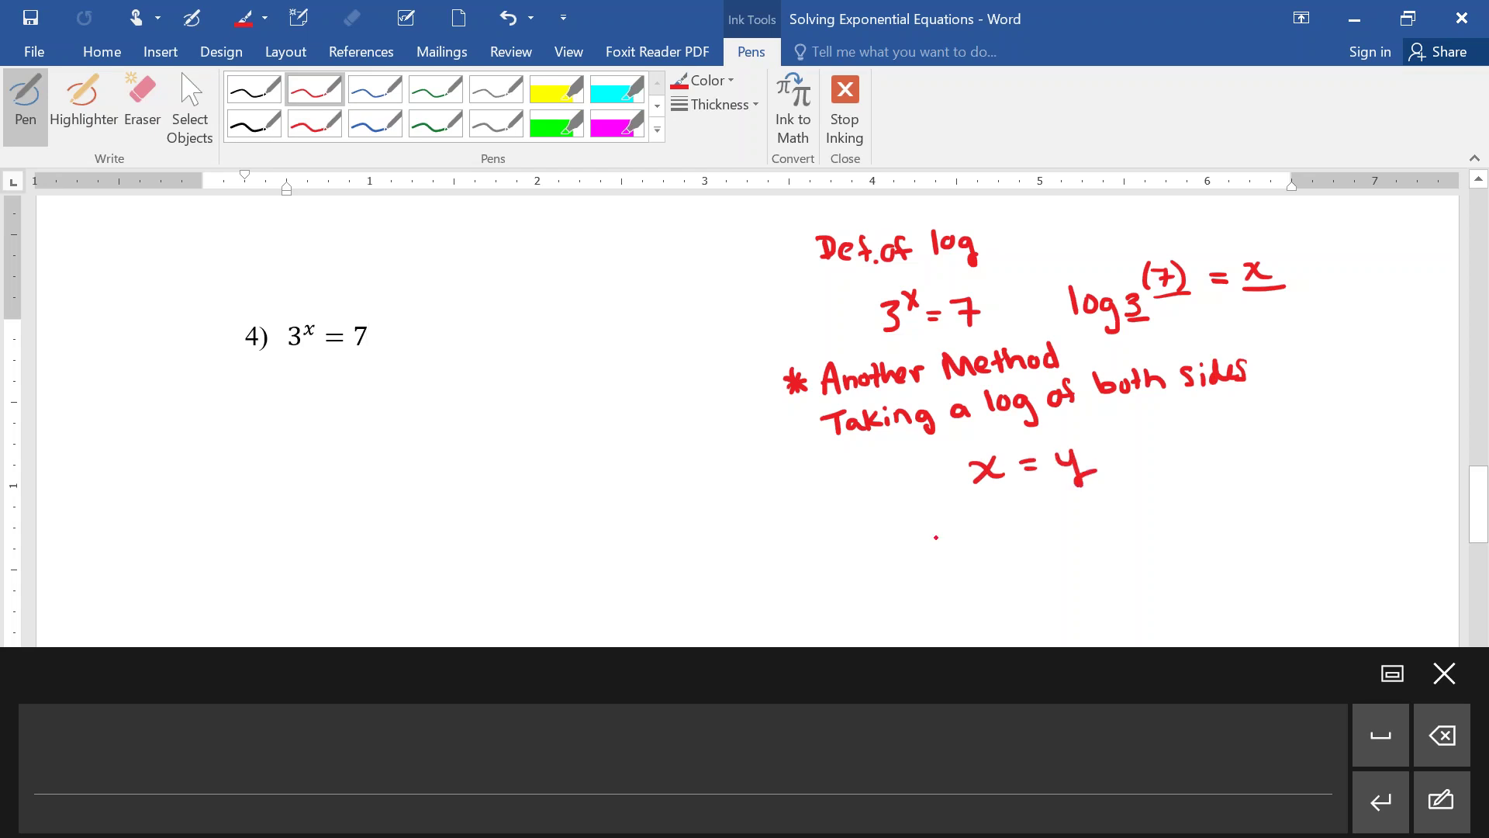
pyautogui.moveTo(923, 515); pyautogui.dragTo(929, 544)
pyautogui.moveTo(948, 525); pyautogui.dragTo(963, 556)
pyautogui.moveTo(985, 533)
pyautogui.mouseDown()
pyautogui.moveTo(993, 549)
pyautogui.moveTo(1006, 538)
pyautogui.mouseUp()
pyautogui.moveTo(1017, 520); pyautogui.dragTo(1032, 535)
pyautogui.moveTo(1032, 518); pyautogui.dragTo(1019, 538)
pyautogui.moveTo(1034, 507)
pyautogui.mouseDown()
pyautogui.moveTo(1036, 532)
pyautogui.moveTo(1057, 508)
pyautogui.mouseUp()
pyautogui.moveTo(1051, 518); pyautogui.dragTo(1062, 517)
pyautogui.moveTo(1081, 496)
pyautogui.mouseDown()
pyautogui.moveTo(1085, 525)
pyautogui.moveTo(1099, 515)
pyautogui.moveTo(1114, 541)
pyautogui.mouseUp()
pyautogui.moveTo(1137, 519)
pyautogui.mouseDown()
pyautogui.moveTo(1149, 537)
pyautogui.moveTo(1186, 518)
pyautogui.mouseUp()
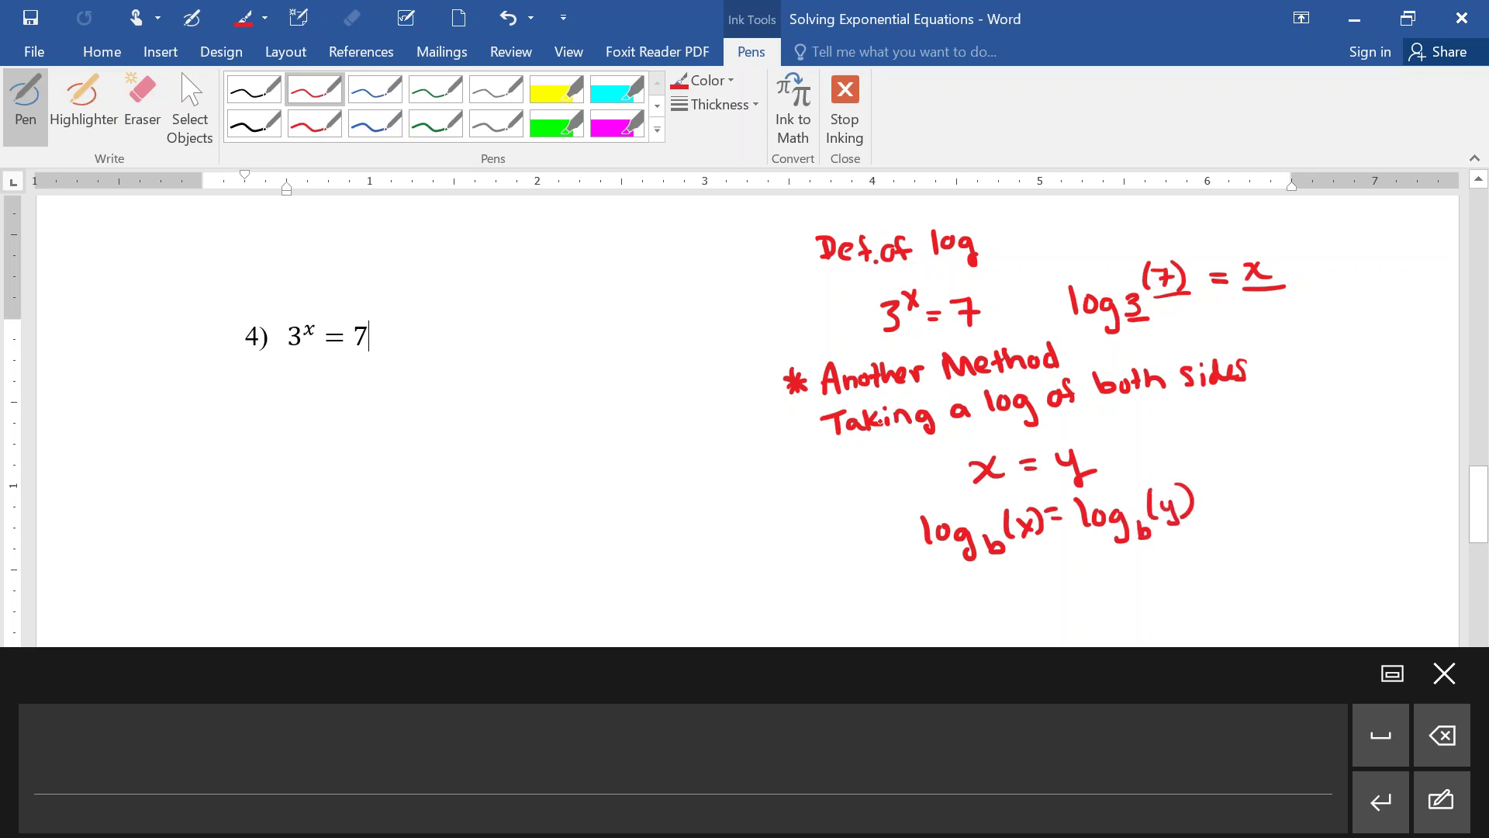
pyautogui.moveTo(1239, 520)
pyautogui.mouseDown()
pyautogui.moveTo(1256, 535)
pyautogui.moveTo(1239, 544)
pyautogui.moveTo(1266, 552)
pyautogui.moveTo(1289, 515)
pyautogui.moveTo(1293, 541)
pyautogui.moveTo(1331, 500)
pyautogui.mouseUp()
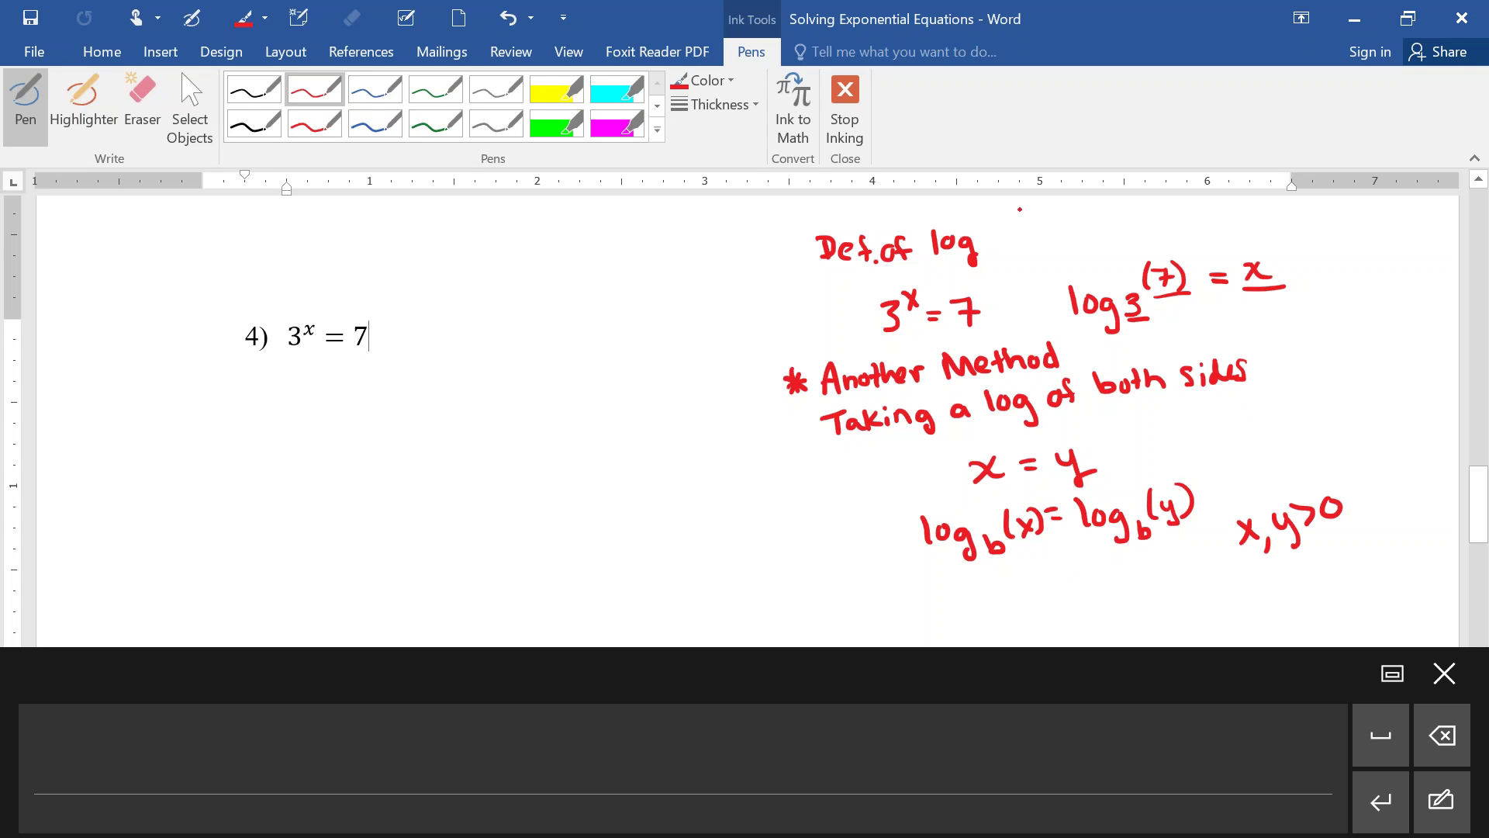
# - Write the domain D: (0,∞) next to 'Def. of log'
pyautogui.moveTo(1020, 208)
pyautogui.mouseDown()
pyautogui.moveTo(1014, 233)
pyautogui.moveTo(1032, 213)
pyautogui.moveTo(1038, 238)
pyautogui.mouseUp()
pyautogui.moveTo(1046, 219); pyautogui.dragTo(1072, 217)
pyautogui.moveTo(1075, 203); pyautogui.dragTo(1078, 225)
pyautogui.moveTo(976, 216); pyautogui.dragTo(976, 230)
pyautogui.click(996, 208)
pyautogui.click(994, 217)
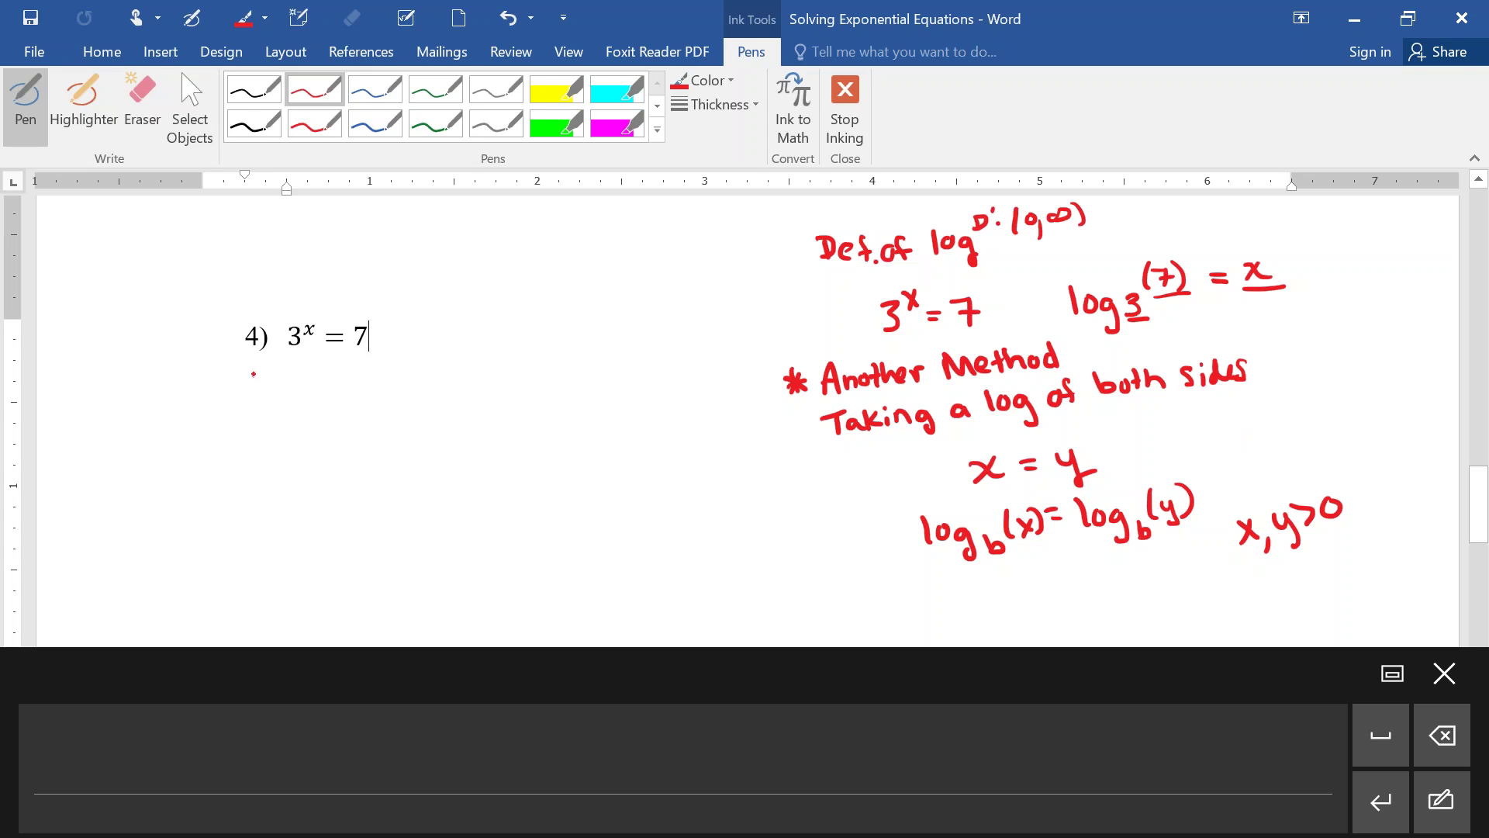
# - Ink log(3^x) = log(7) in red under 3^x = 7, arcing the exponent x to the front
pyautogui.moveTo(254, 374); pyautogui.dragTo(256, 409)
pyautogui.moveTo(271, 393)
pyautogui.mouseDown()
pyautogui.moveTo(289, 397)
pyautogui.moveTo(283, 423)
pyautogui.mouseUp()
pyautogui.moveTo(310, 374)
pyautogui.mouseDown()
pyautogui.moveTo(304, 409)
pyautogui.moveTo(332, 380)
pyautogui.mouseUp()
pyautogui.moveTo(332, 369)
pyautogui.mouseDown()
pyautogui.moveTo(322, 382)
pyautogui.moveTo(359, 414)
pyautogui.moveTo(403, 377)
pyautogui.mouseUp()
pyautogui.moveTo(387, 387); pyautogui.dragTo(418, 407)
pyautogui.moveTo(436, 387)
pyautogui.mouseDown()
pyautogui.moveTo(457, 387)
pyautogui.moveTo(446, 419)
pyautogui.mouseUp()
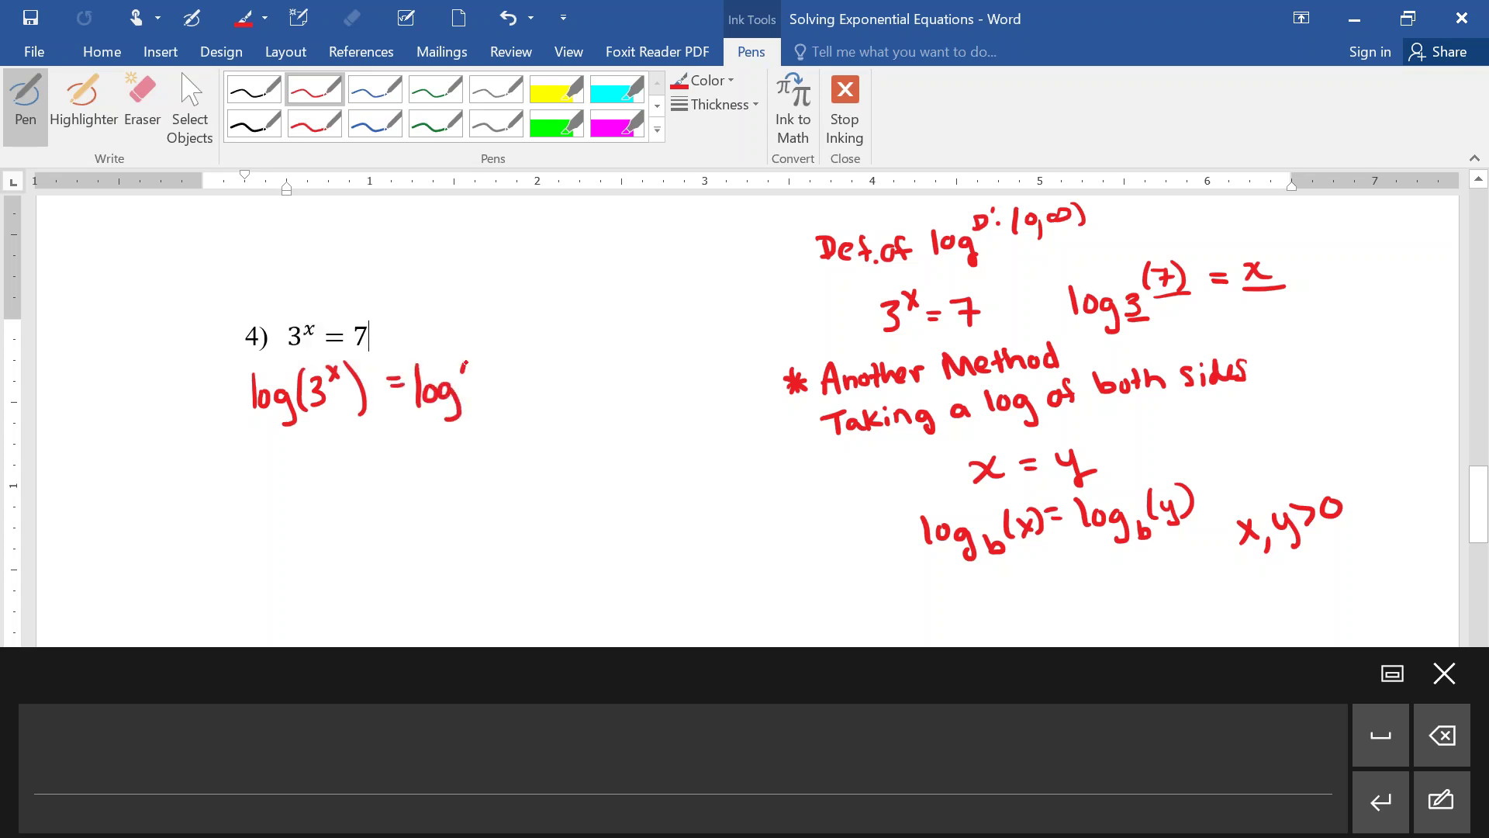
pyautogui.moveTo(465, 363); pyautogui.dragTo(467, 404)
pyautogui.moveTo(475, 377); pyautogui.dragTo(504, 407)
pyautogui.click(334, 360)
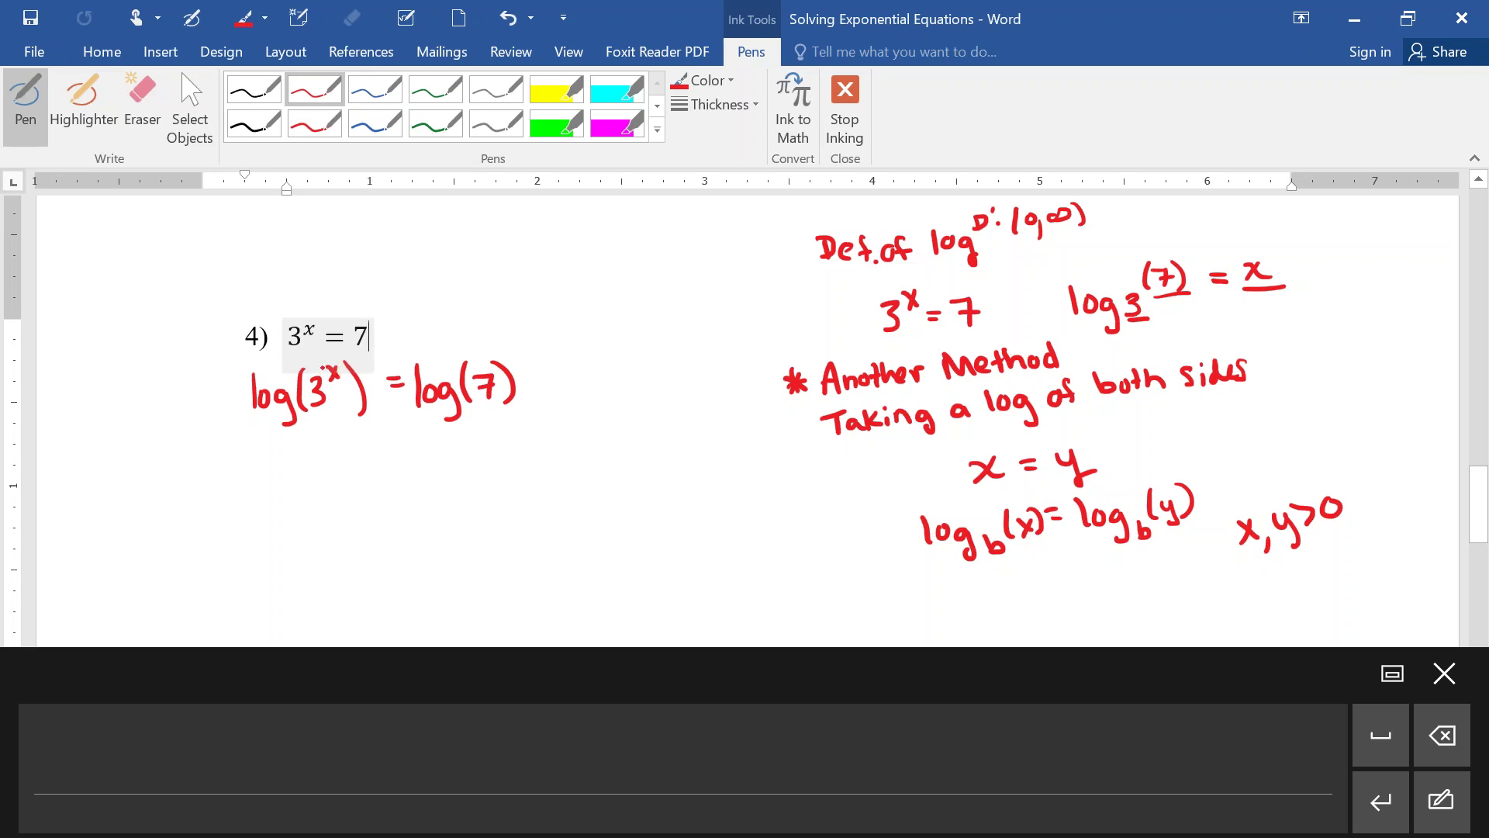
pyautogui.click(344, 363)
pyautogui.click(331, 361)
pyautogui.moveTo(334, 361)
pyautogui.mouseDown()
pyautogui.moveTo(293, 352)
pyautogui.moveTo(241, 373)
pyautogui.moveTo(255, 379)
pyautogui.mouseUp()
# - Ink the next line, x log(3) = log(7)
pyautogui.moveTo(245, 456)
pyautogui.mouseDown()
pyautogui.moveTo(268, 479)
pyautogui.moveTo(252, 485)
pyautogui.moveTo(301, 464)
pyautogui.mouseUp()
pyautogui.moveTo(323, 464)
pyautogui.mouseDown()
pyautogui.moveTo(320, 489)
pyautogui.moveTo(332, 481)
pyautogui.mouseUp()
pyautogui.moveTo(339, 453); pyautogui.dragTo(340, 477)
pyautogui.moveTo(359, 447)
pyautogui.mouseDown()
pyautogui.moveTo(362, 481)
pyautogui.moveTo(406, 451)
pyautogui.mouseUp()
pyautogui.moveTo(389, 461)
pyautogui.mouseDown()
pyautogui.moveTo(424, 475)
pyautogui.moveTo(445, 458)
pyautogui.mouseUp()
pyautogui.moveTo(470, 453)
pyautogui.mouseDown()
pyautogui.moveTo(456, 485)
pyautogui.moveTo(472, 454)
pyautogui.moveTo(479, 467)
pyautogui.mouseUp()
pyautogui.moveTo(487, 447); pyautogui.dragTo(514, 466)
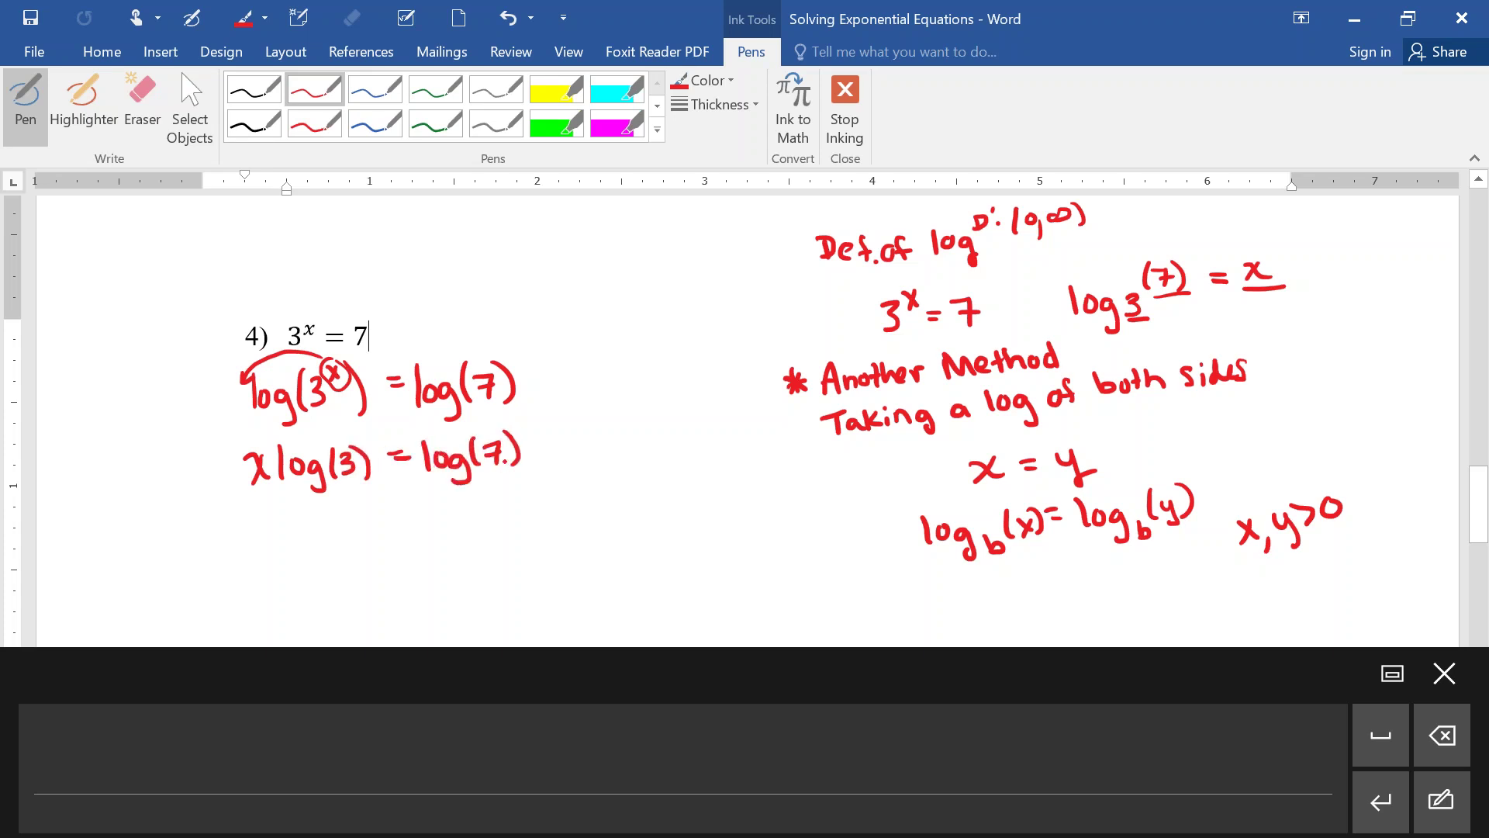
pyautogui.click(337, 354)
# - Ink x = log(7)/log(3) as a fraction below
pyautogui.moveTo(299, 510); pyautogui.dragTo(331, 530)
pyautogui.moveTo(326, 505)
pyautogui.mouseDown()
pyautogui.moveTo(311, 534)
pyautogui.moveTo(355, 510)
pyautogui.mouseUp()
pyautogui.moveTo(342, 522); pyautogui.dragTo(385, 510)
pyautogui.moveTo(392, 498); pyautogui.dragTo(404, 501)
pyautogui.moveTo(425, 500)
pyautogui.mouseDown()
pyautogui.moveTo(411, 525)
pyautogui.moveTo(464, 515)
pyautogui.moveTo(400, 565)
pyautogui.mouseUp()
pyautogui.moveTo(421, 547)
pyautogui.mouseDown()
pyautogui.moveTo(431, 570)
pyautogui.moveTo(448, 562)
pyautogui.mouseUp()
pyautogui.moveTo(462, 537); pyautogui.dragTo(470, 556)
pyautogui.moveTo(480, 529); pyautogui.dragTo(481, 560)
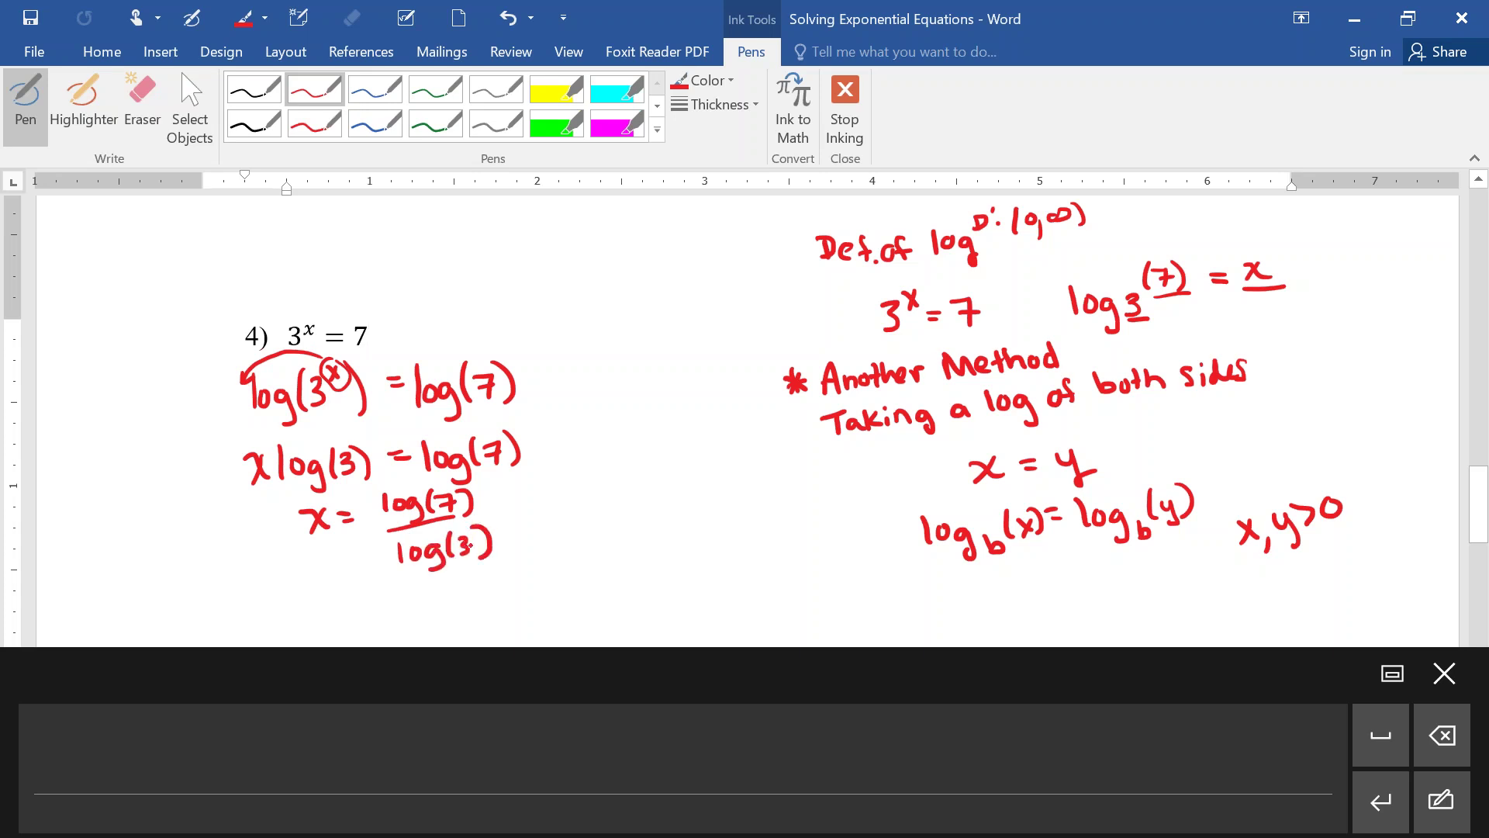
# - Point an arrow at the fraction labelled 'Exact ans.', close the handwriting panel and bring up Calculator
pyautogui.moveTo(554, 504); pyautogui.dragTo(509, 511)
pyautogui.moveTo(522, 497); pyautogui.dragTo(521, 518)
pyautogui.moveTo(577, 491)
pyautogui.mouseDown()
pyautogui.moveTo(560, 500)
pyautogui.moveTo(572, 517)
pyautogui.moveTo(595, 514)
pyautogui.mouseUp()
pyautogui.moveTo(595, 500)
pyautogui.mouseDown()
pyautogui.moveTo(582, 515)
pyautogui.moveTo(630, 509)
pyautogui.mouseUp()
pyautogui.moveTo(644, 485); pyautogui.dragTo(646, 508)
pyautogui.moveTo(636, 497); pyautogui.dragTo(677, 505)
pyautogui.moveTo(682, 503); pyautogui.dragTo(697, 496)
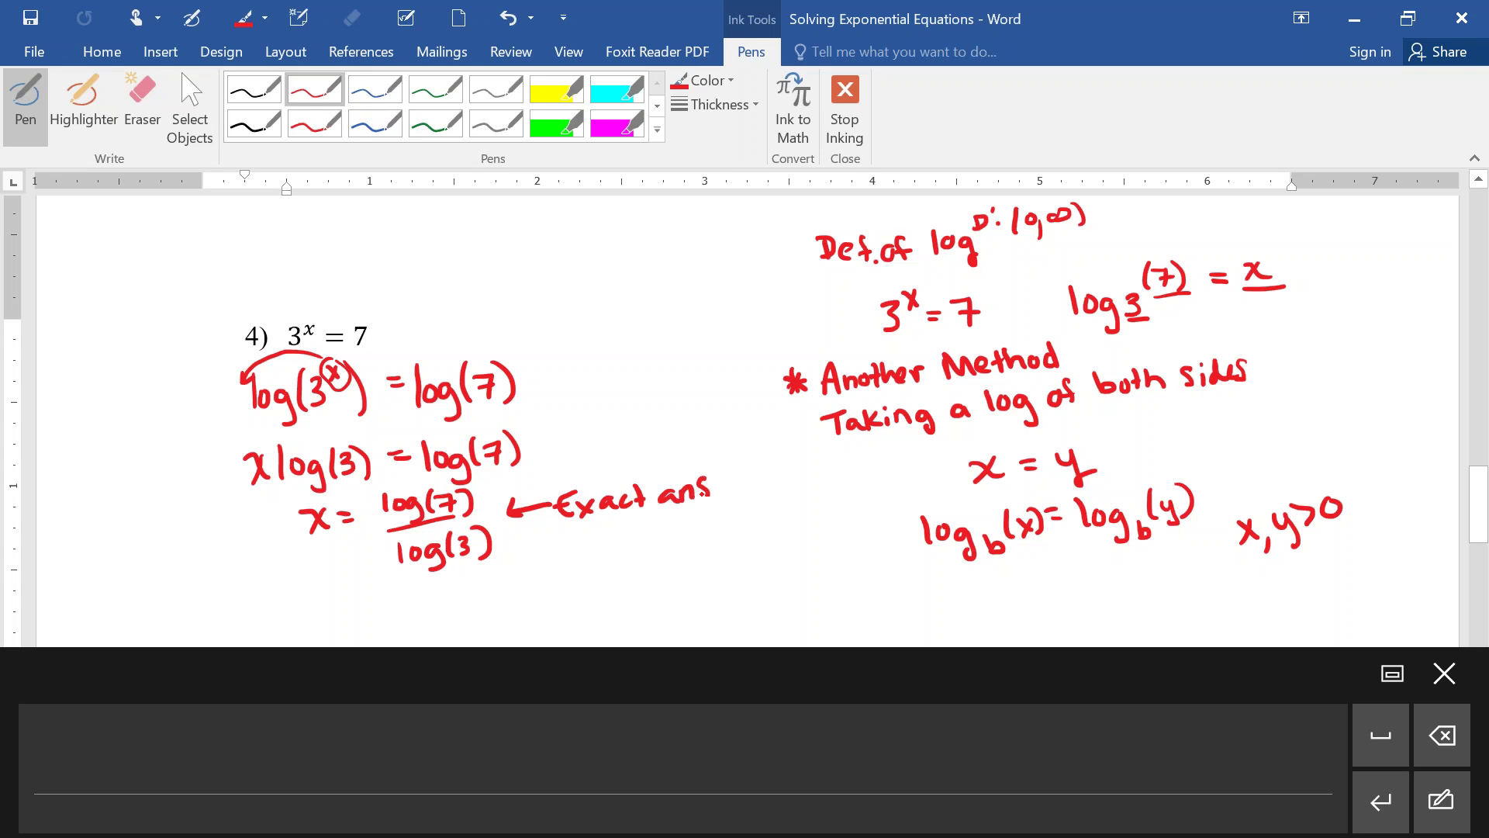
pyautogui.click(728, 493)
pyautogui.click(1444, 673)
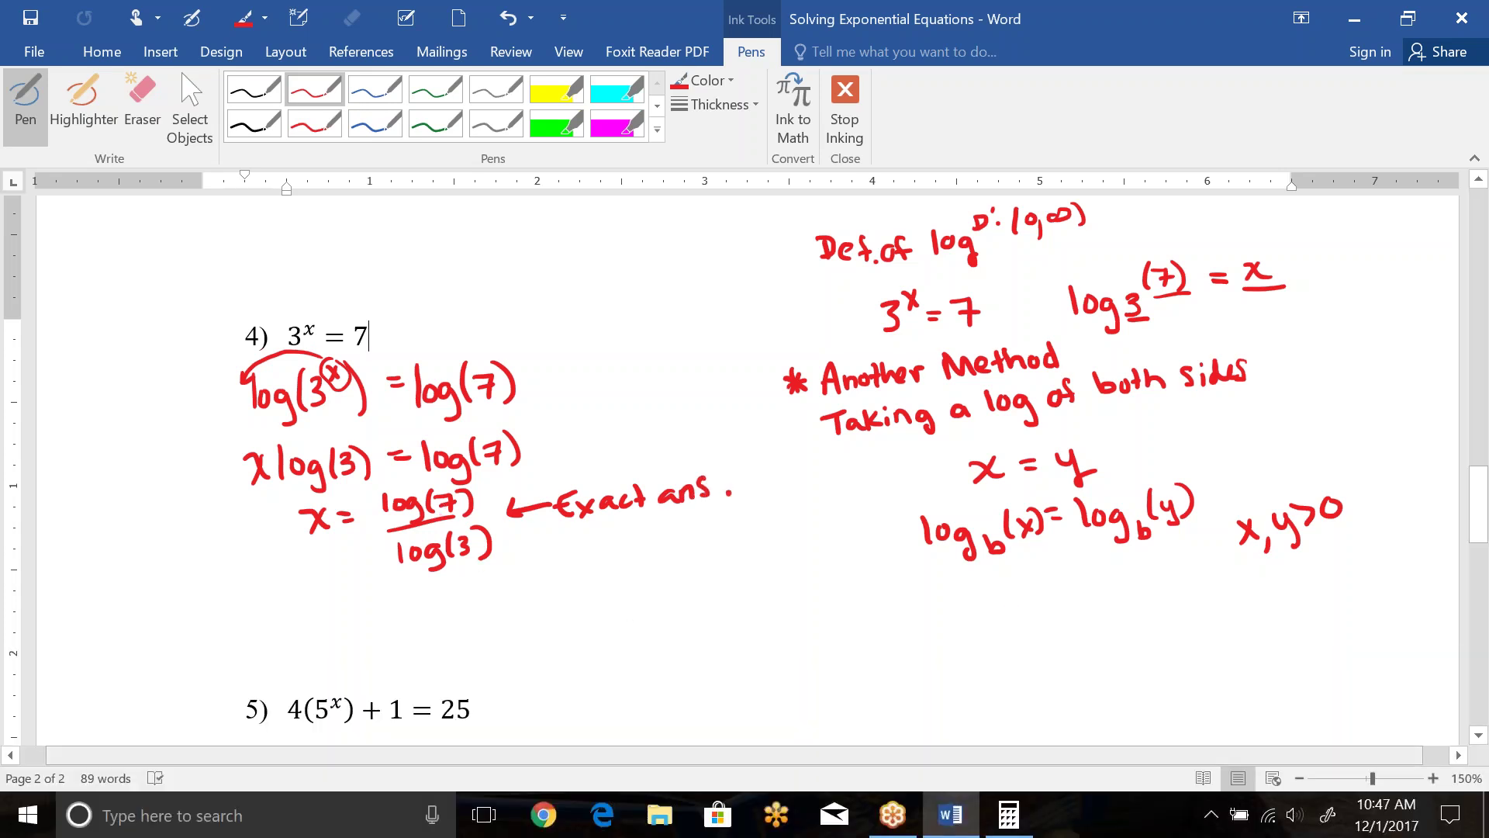
pyautogui.click(1008, 814)
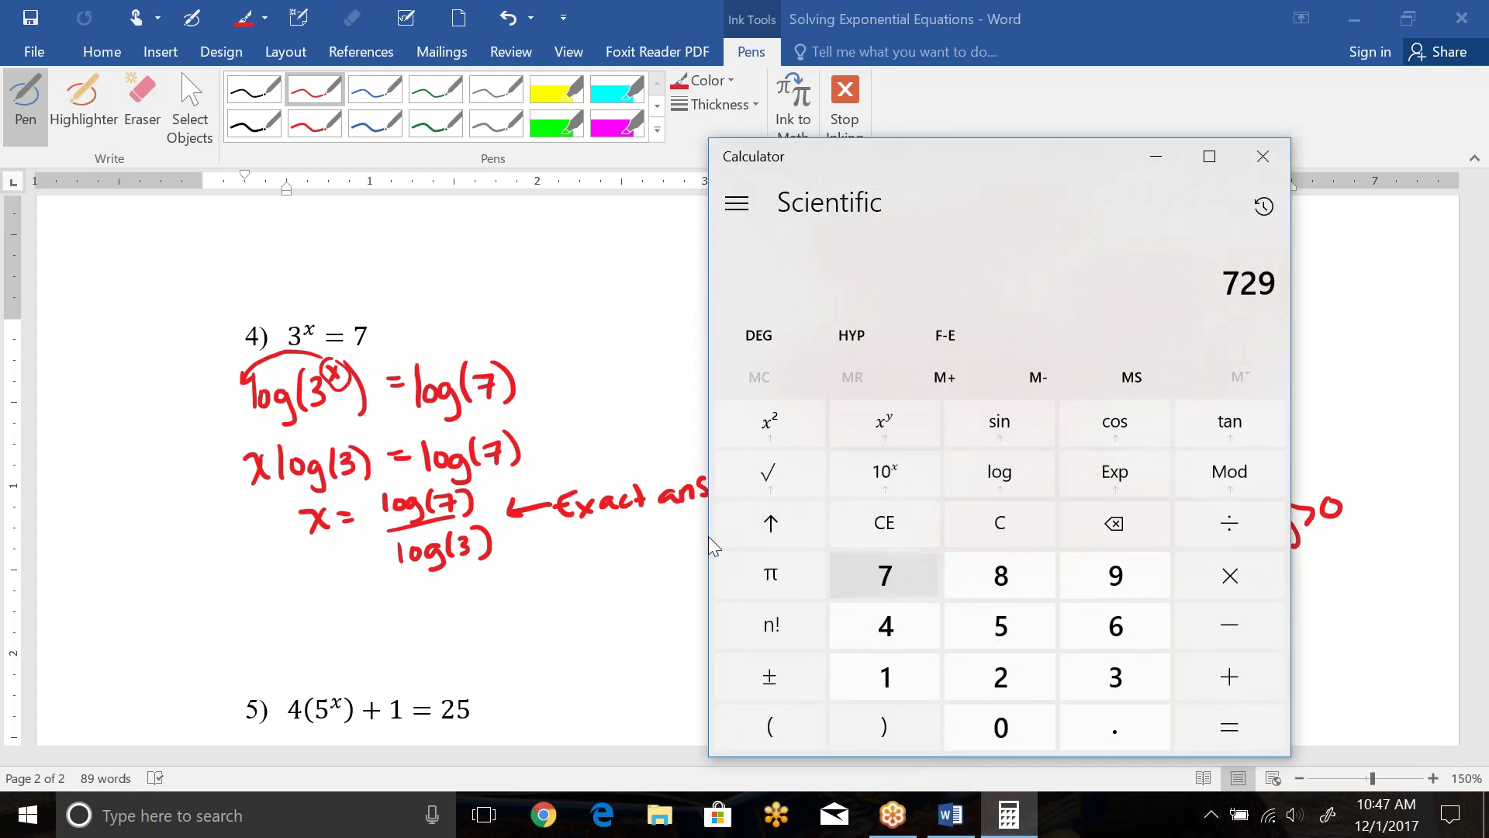
# - Compute log(7) ÷ log(3) in Calculator
pyautogui.click(884, 522)
pyautogui.click(885, 575)
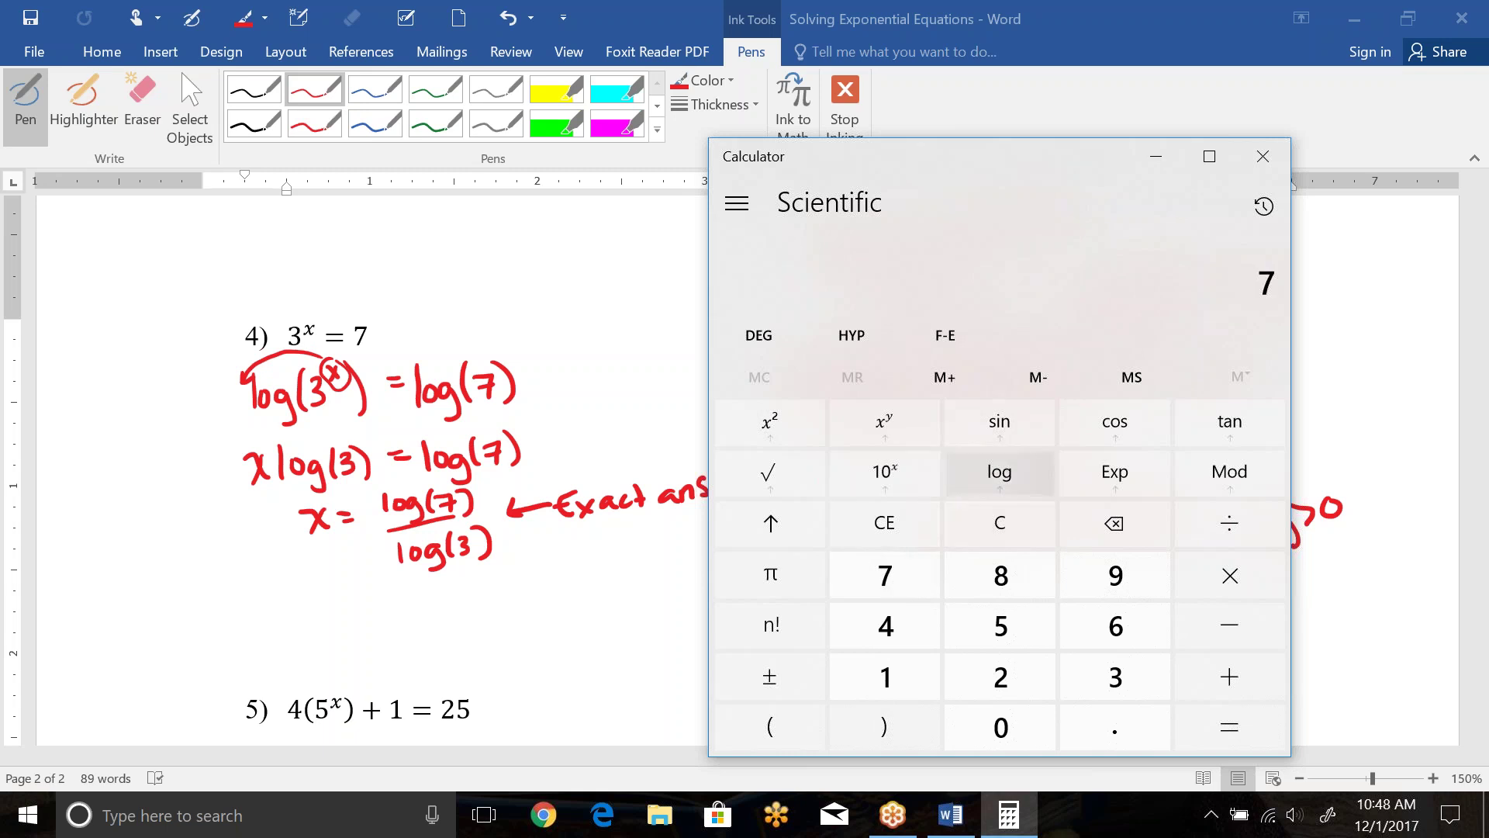
pyautogui.click(998, 472)
pyautogui.click(1229, 523)
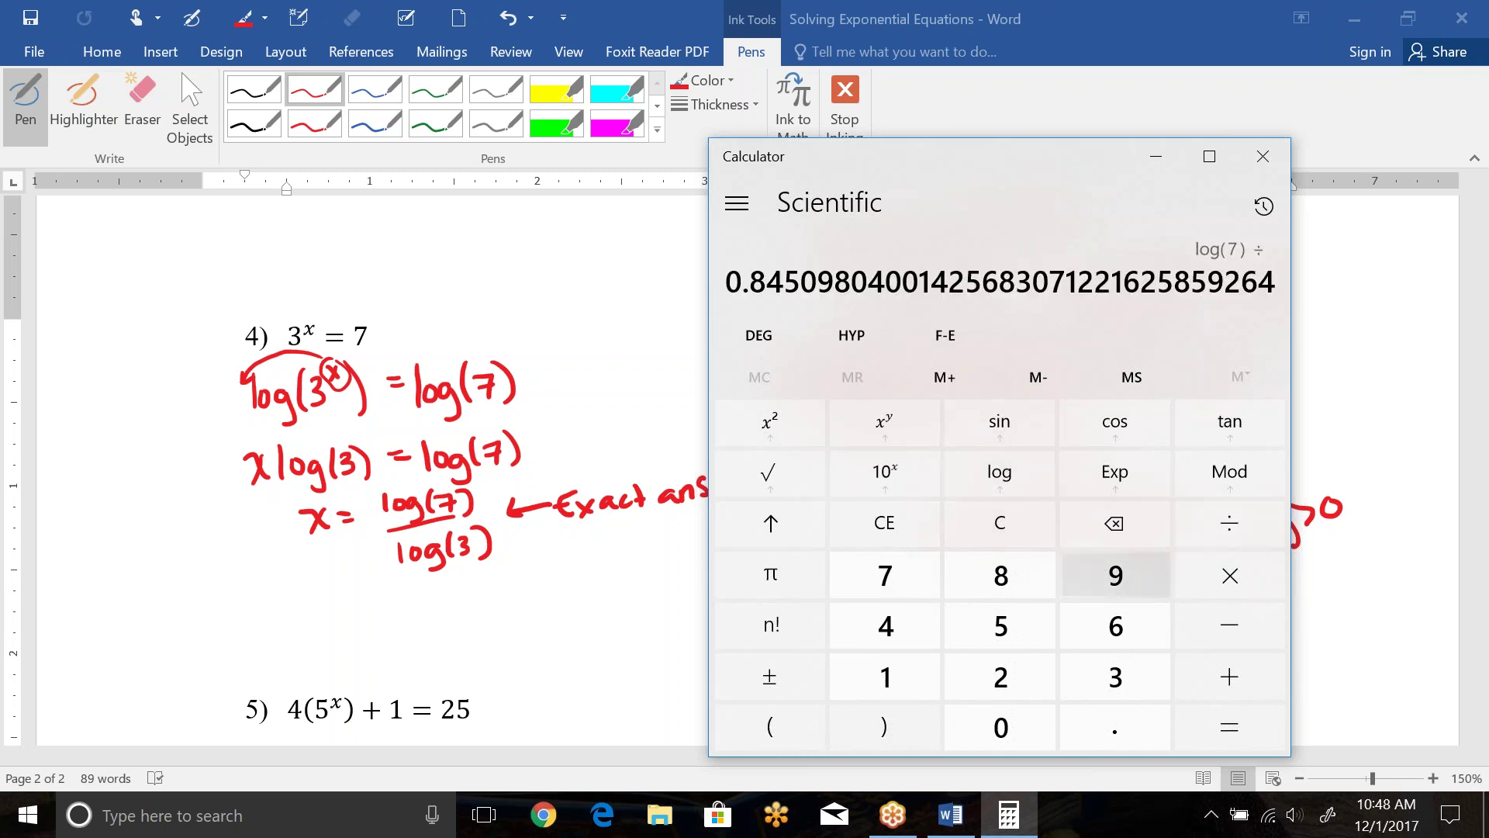
pyautogui.click(1115, 677)
pyautogui.click(999, 471)
pyautogui.click(1229, 726)
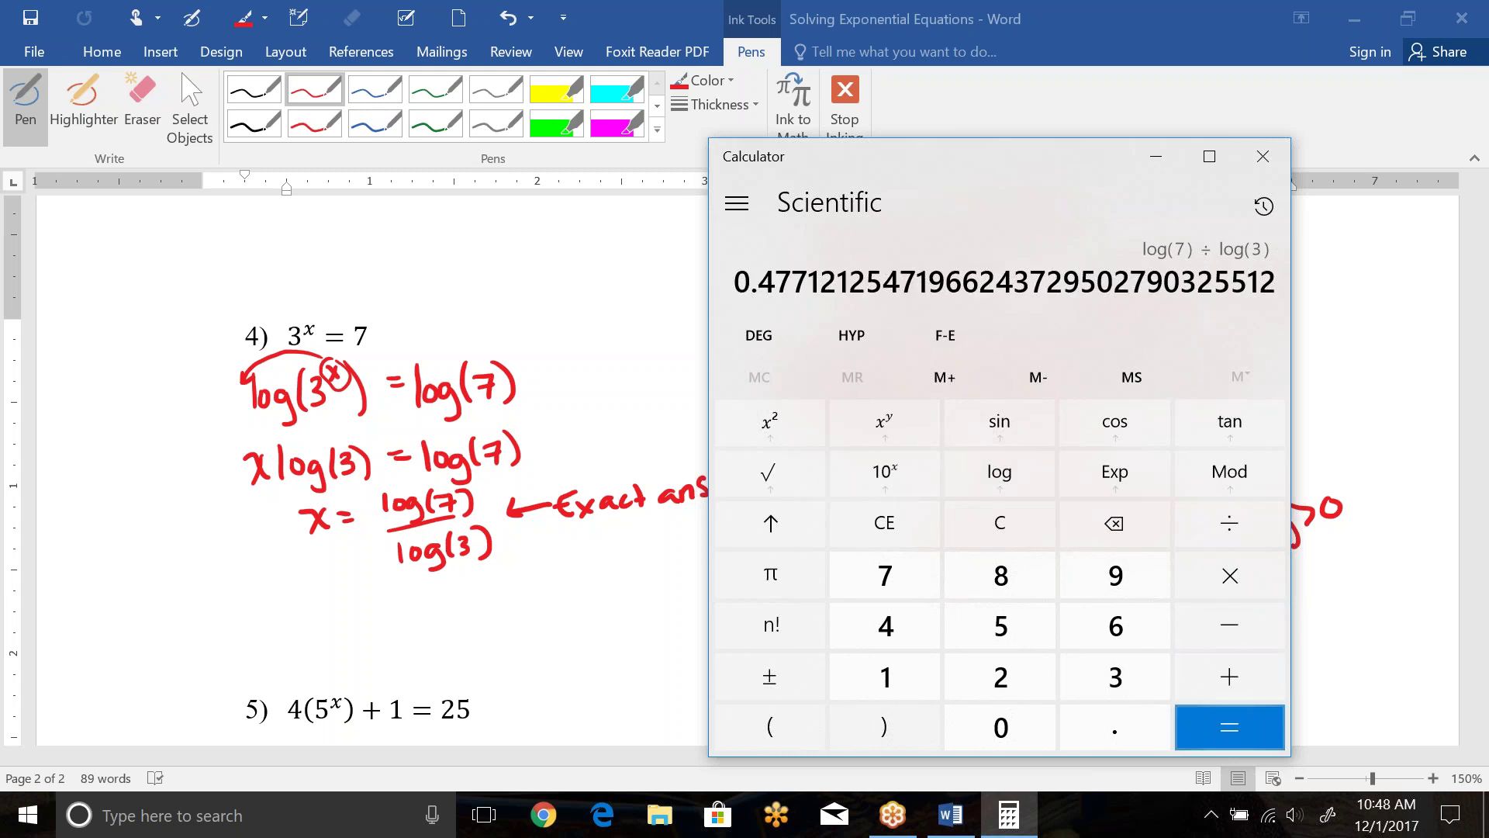
# - Ink x ≈ 1.77 approx. under the exact answer and box both answers
pyautogui.click(412, 622)
pyautogui.moveTo(397, 610)
pyautogui.mouseDown()
pyautogui.moveTo(426, 632)
pyautogui.moveTo(405, 633)
pyautogui.moveTo(453, 605)
pyautogui.mouseUp()
pyautogui.moveTo(431, 621); pyautogui.dragTo(542, 607)
pyautogui.click(481, 619)
pyautogui.moveTo(587, 607); pyautogui.dragTo(597, 618)
pyautogui.moveTo(603, 605); pyautogui.dragTo(650, 603)
pyautogui.moveTo(653, 607); pyautogui.dragTo(676, 613)
pyautogui.moveTo(676, 598); pyautogui.dragTo(665, 614)
pyautogui.click(679, 604)
pyautogui.click(692, 607)
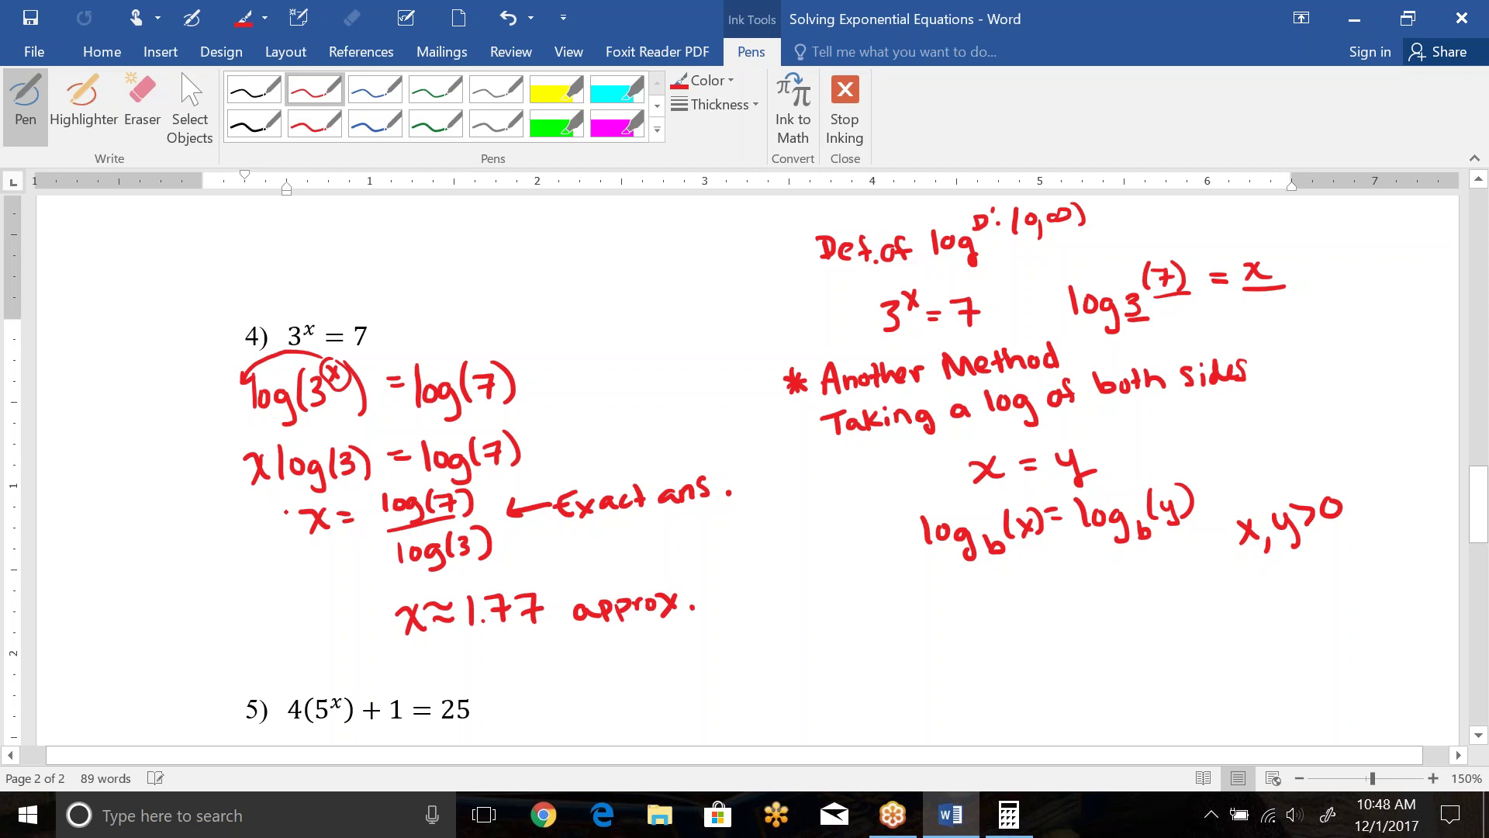
pyautogui.moveTo(288, 505)
pyautogui.mouseDown()
pyautogui.moveTo(327, 642)
pyautogui.moveTo(596, 644)
pyautogui.moveTo(773, 576)
pyautogui.moveTo(667, 463)
pyautogui.moveTo(444, 475)
pyautogui.moveTo(288, 504)
pyautogui.mouseUp()
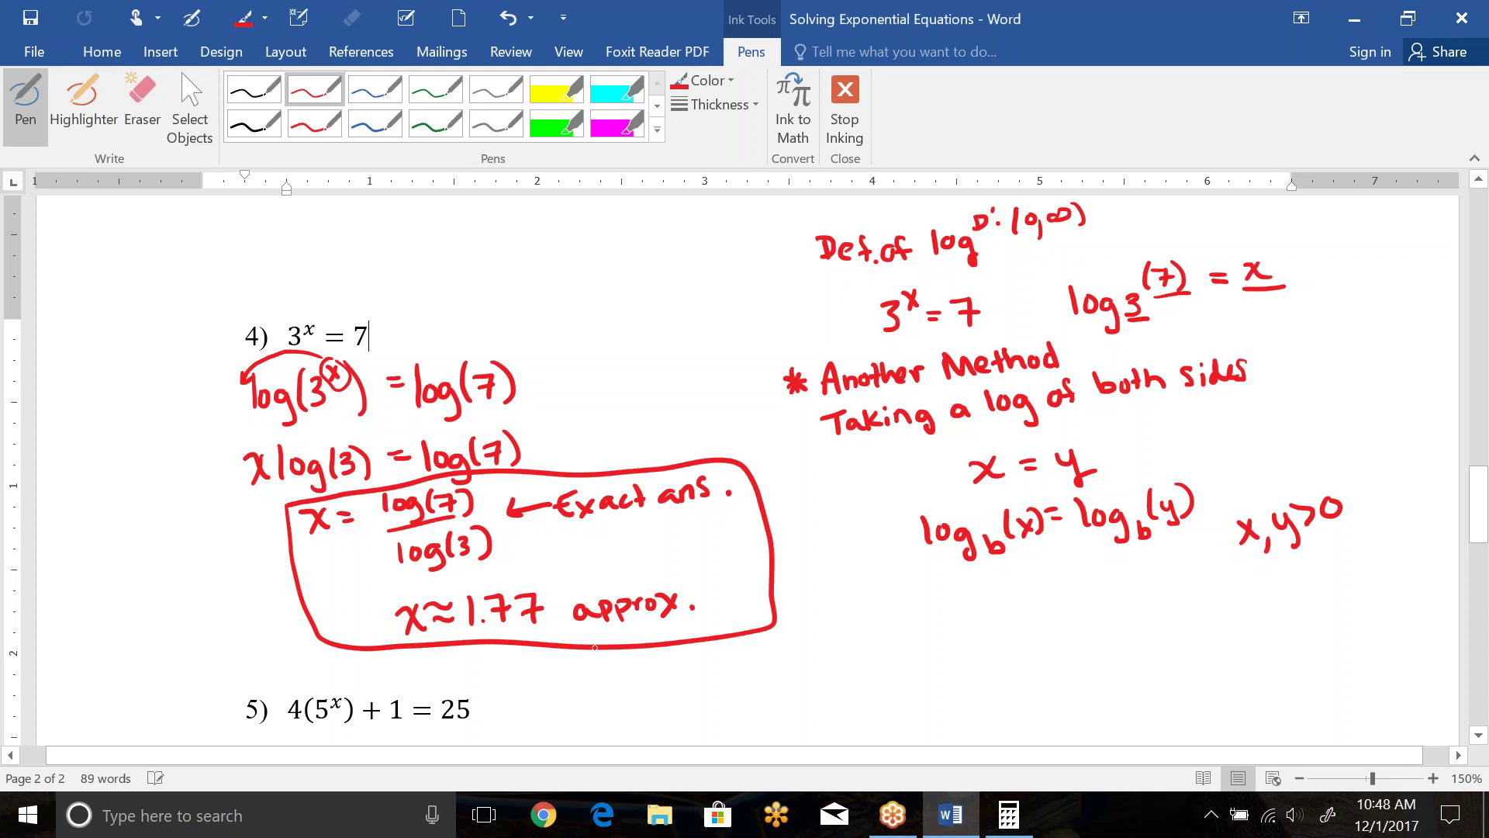
# - Stop inking, scroll down to blank space below example 5, and switch to the black pen
pyautogui.press('Escape')
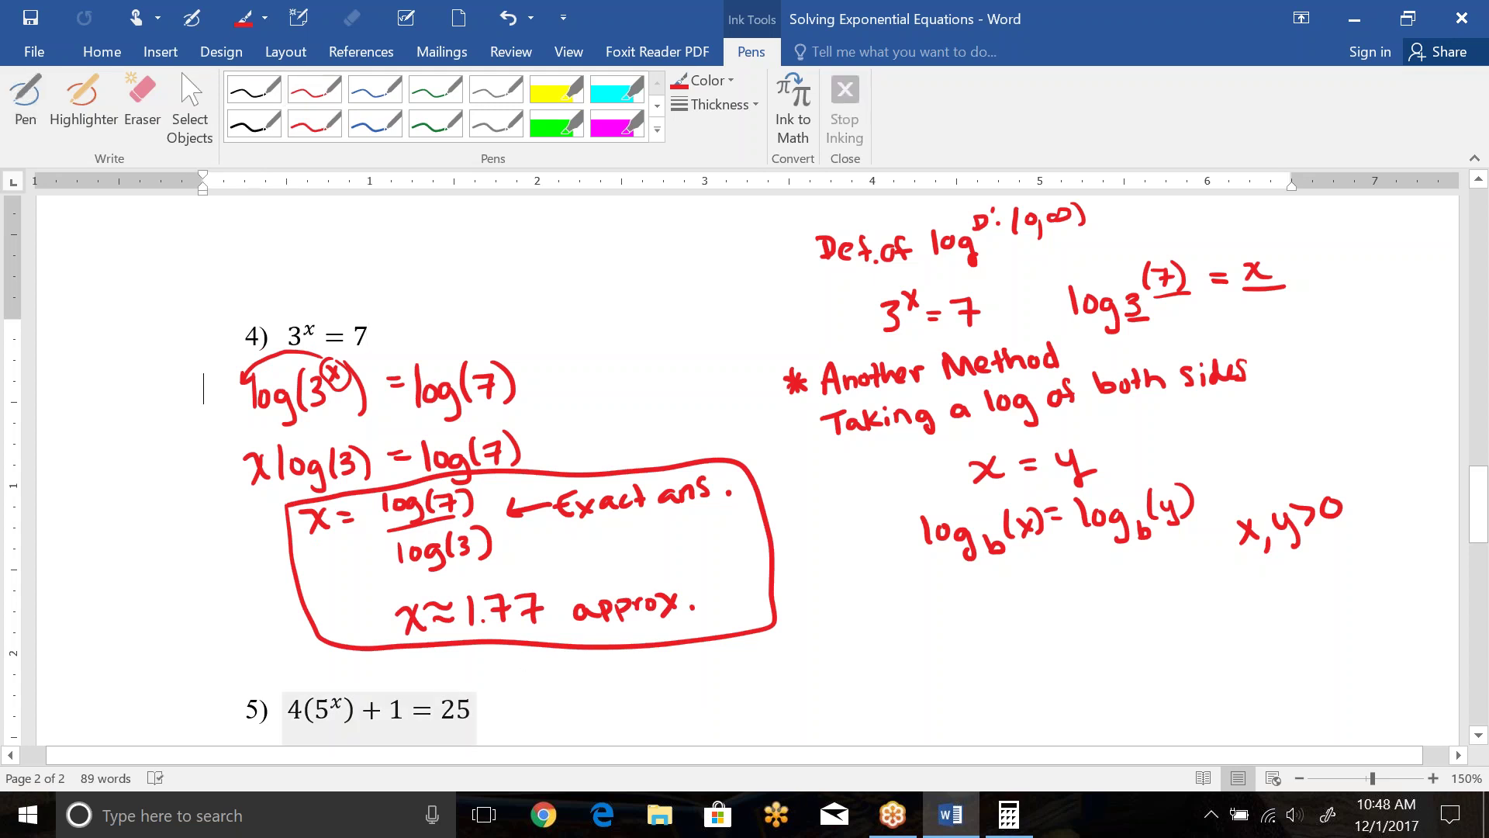
pyautogui.click(358, 708)
pyautogui.scroll(-1, 745, 465)
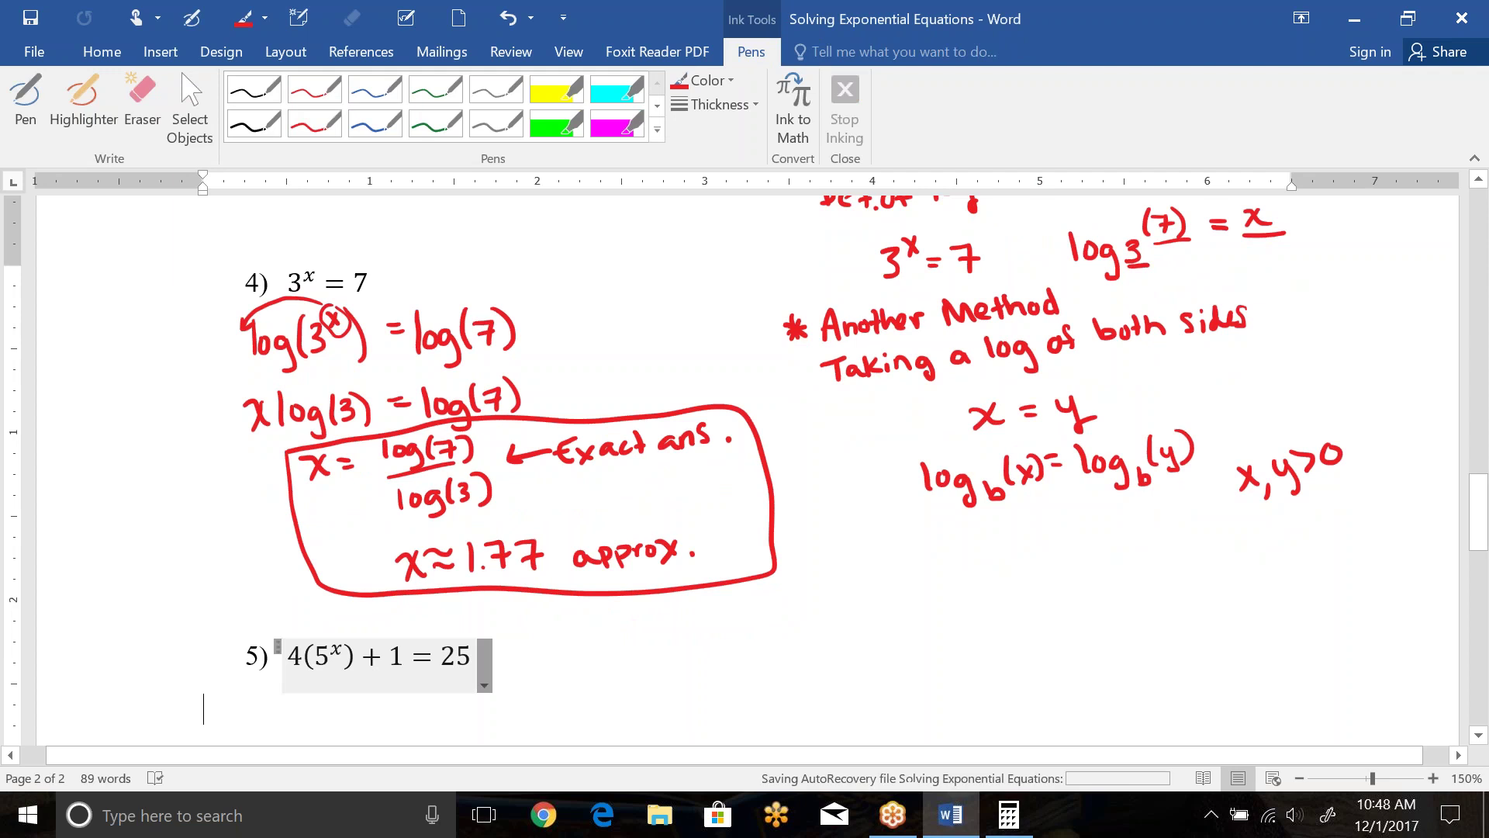
pyautogui.scroll(-3, 323, 587)
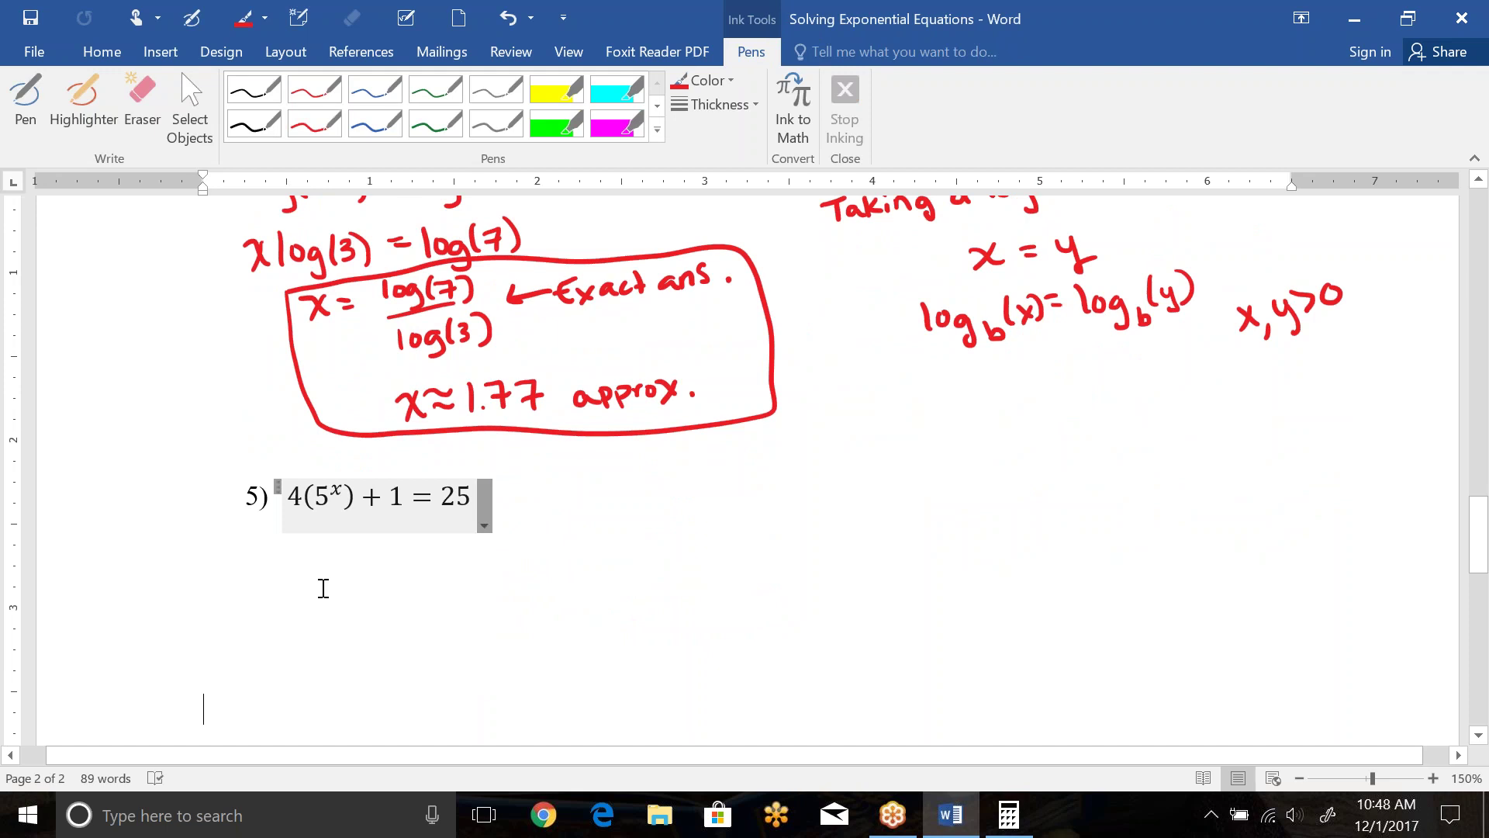
pyautogui.press('Up')
pyautogui.press('Up')
pyautogui.press('Up')
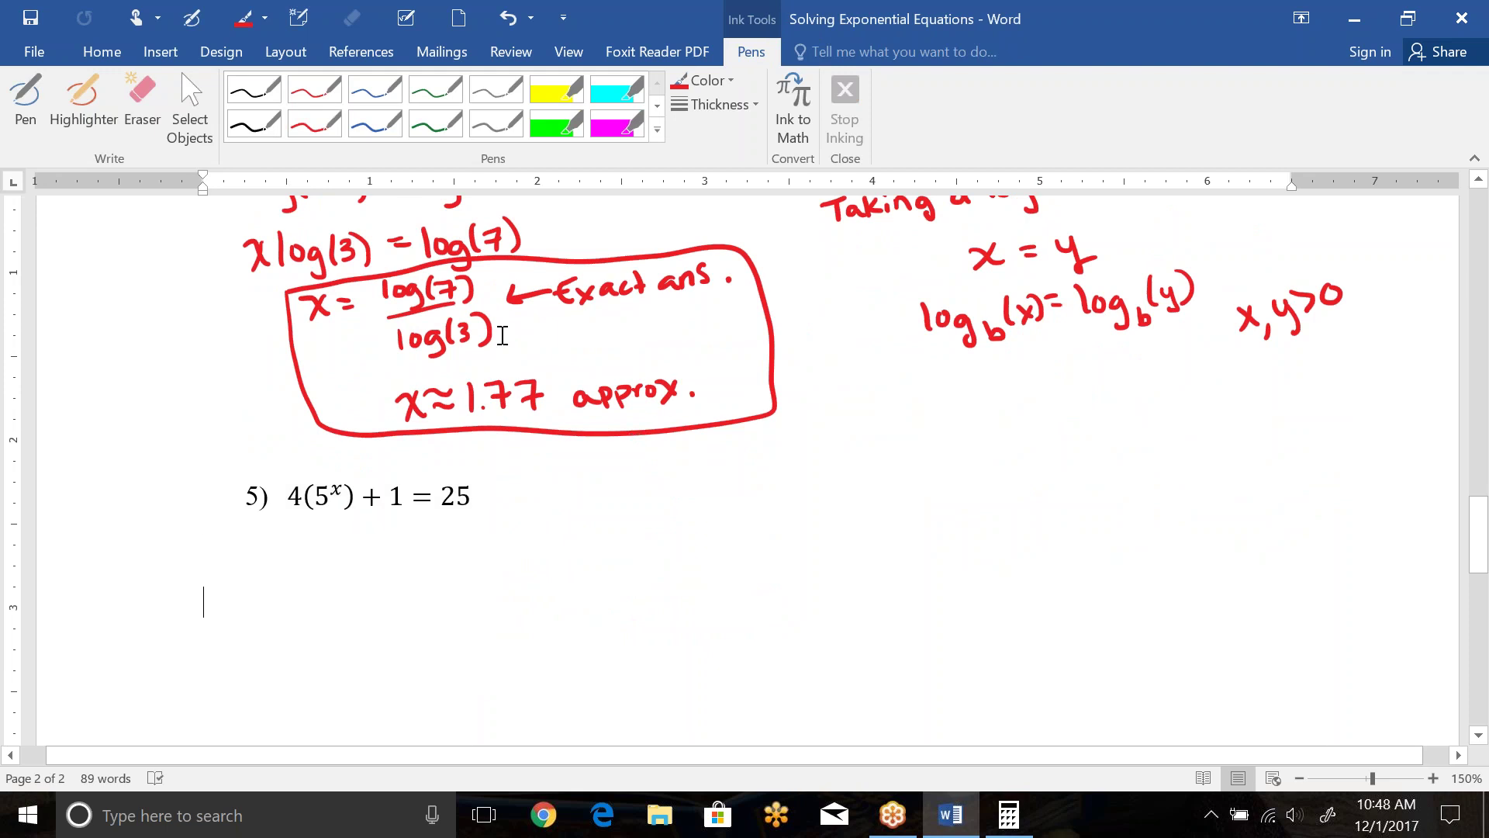
pyautogui.press('Down')
pyautogui.press('Down')
pyautogui.press('Down')
pyautogui.press('Down')
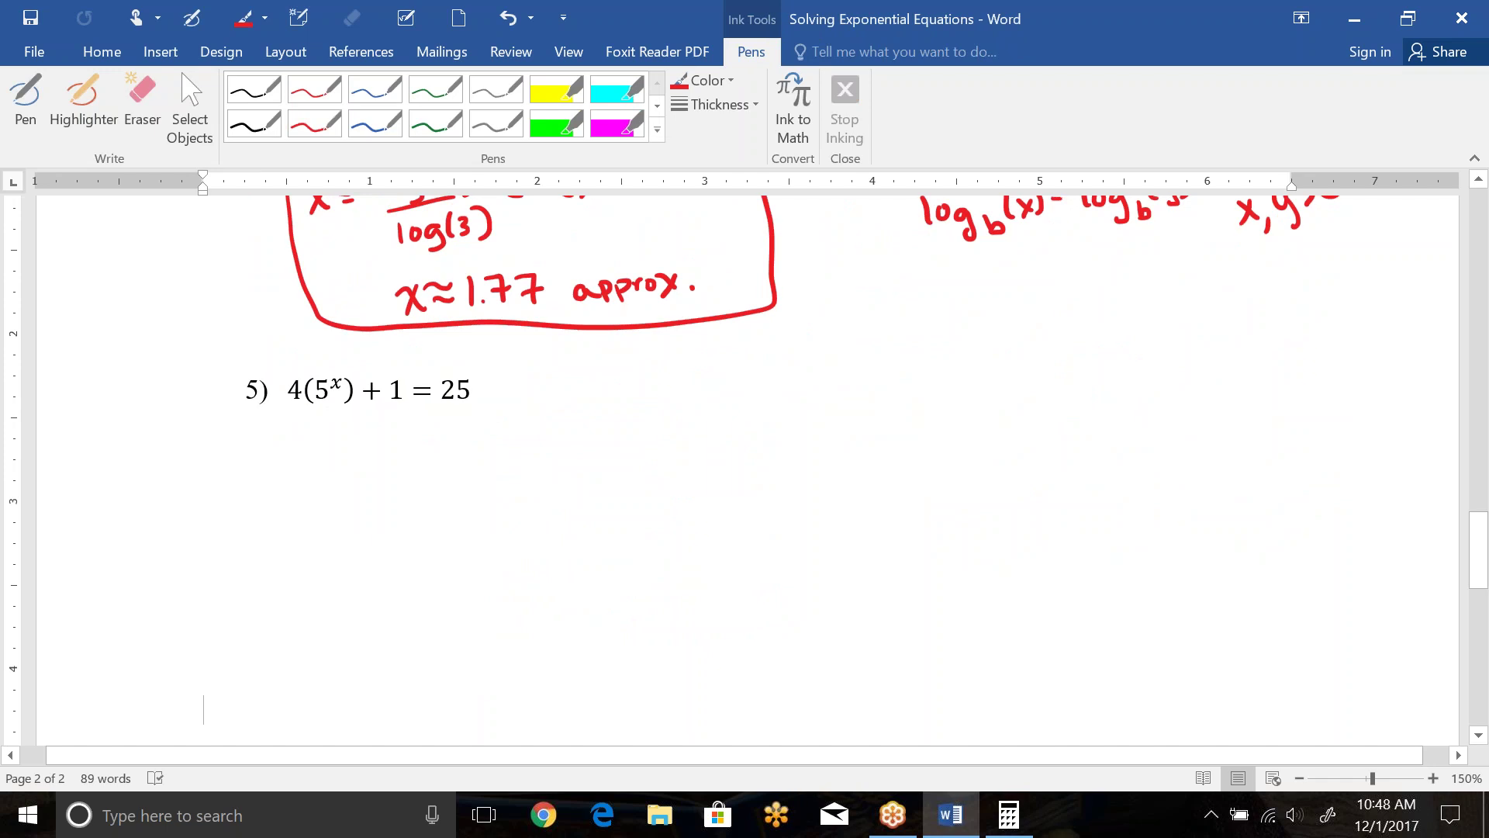
pyautogui.click(271, 100)
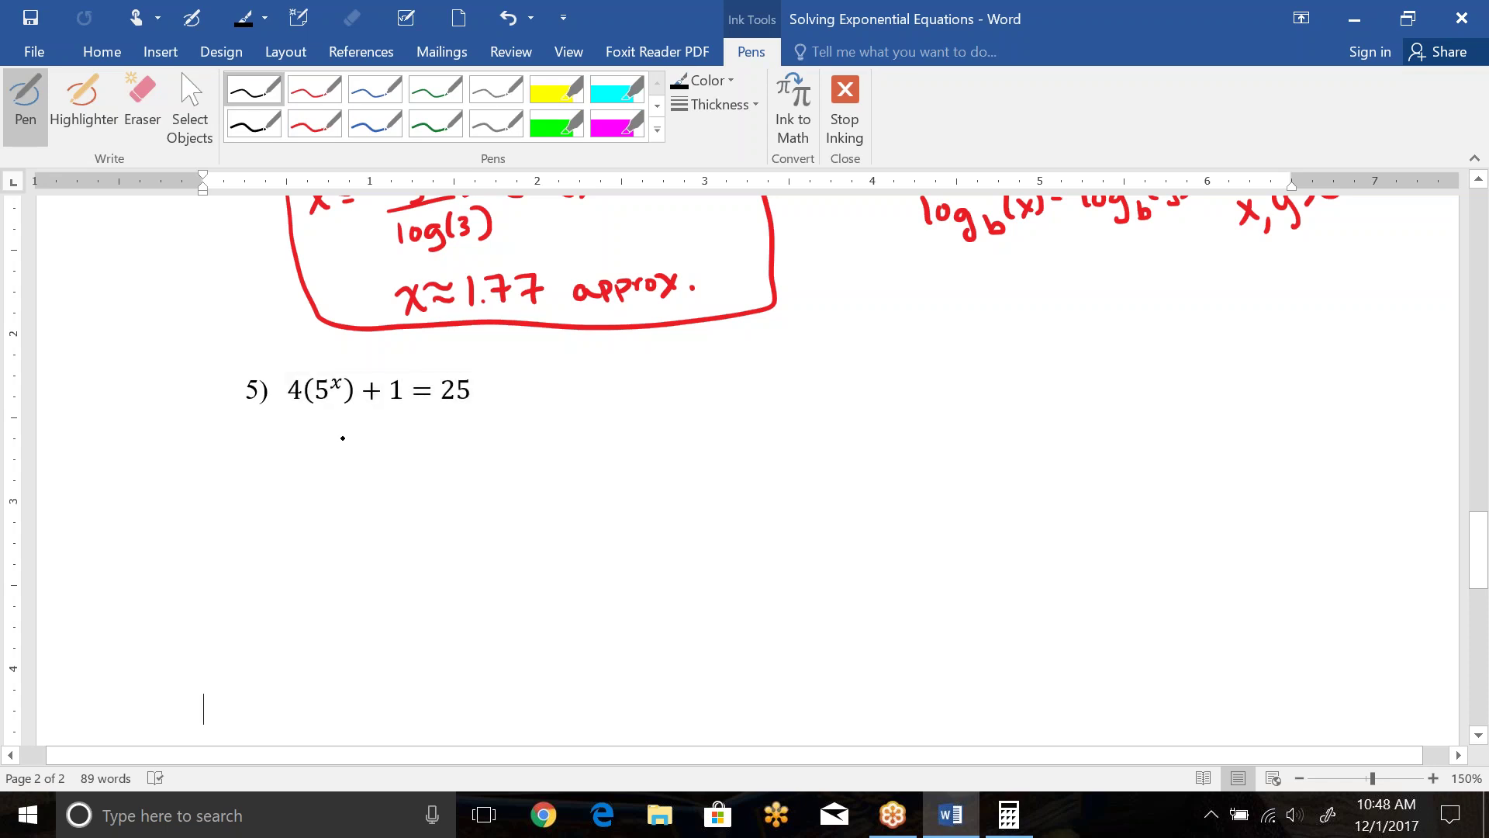
pyautogui.moveTo(345, 429); pyautogui.dragTo(358, 465)
# - Ink 4(5^x) = 24 and divide both sides by 4
pyautogui.moveTo(375, 434)
pyautogui.mouseDown()
pyautogui.moveTo(375, 465)
pyautogui.moveTo(381, 446)
pyautogui.moveTo(380, 461)
pyautogui.moveTo(412, 439)
pyautogui.mouseUp()
pyautogui.moveTo(411, 422)
pyautogui.mouseDown()
pyautogui.moveTo(400, 440)
pyautogui.moveTo(431, 474)
pyautogui.mouseUp()
pyautogui.moveTo(454, 445); pyautogui.dragTo(472, 449)
pyautogui.moveTo(485, 434); pyautogui.dragTo(504, 461)
pyautogui.moveTo(506, 428); pyautogui.dragTo(524, 459)
pyautogui.moveTo(347, 480); pyautogui.dragTo(432, 482)
pyautogui.moveTo(377, 488); pyautogui.dragTo(395, 520)
pyautogui.moveTo(481, 476); pyautogui.dragTo(535, 465)
pyautogui.moveTo(509, 474); pyautogui.dragTo(522, 506)
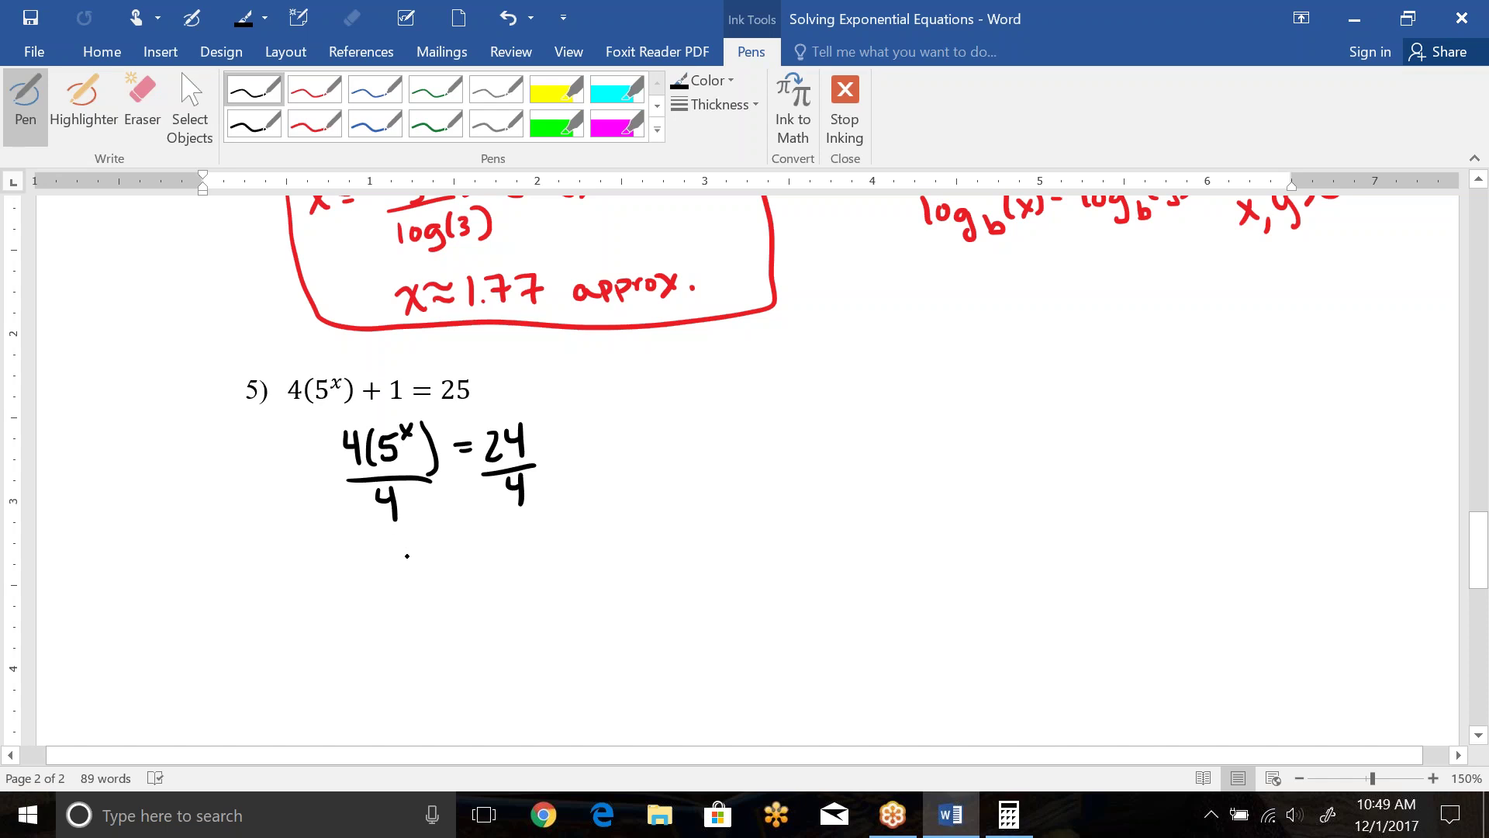
# - Ink 5^x = 6, then take logs: log(5^x) = log(6)
pyautogui.moveTo(409, 554)
pyautogui.mouseDown()
pyautogui.moveTo(389, 580)
pyautogui.moveTo(471, 560)
pyautogui.mouseUp()
pyautogui.moveTo(456, 569)
pyautogui.mouseDown()
pyautogui.moveTo(496, 570)
pyautogui.moveTo(421, 566)
pyautogui.moveTo(446, 560)
pyautogui.mouseUp()
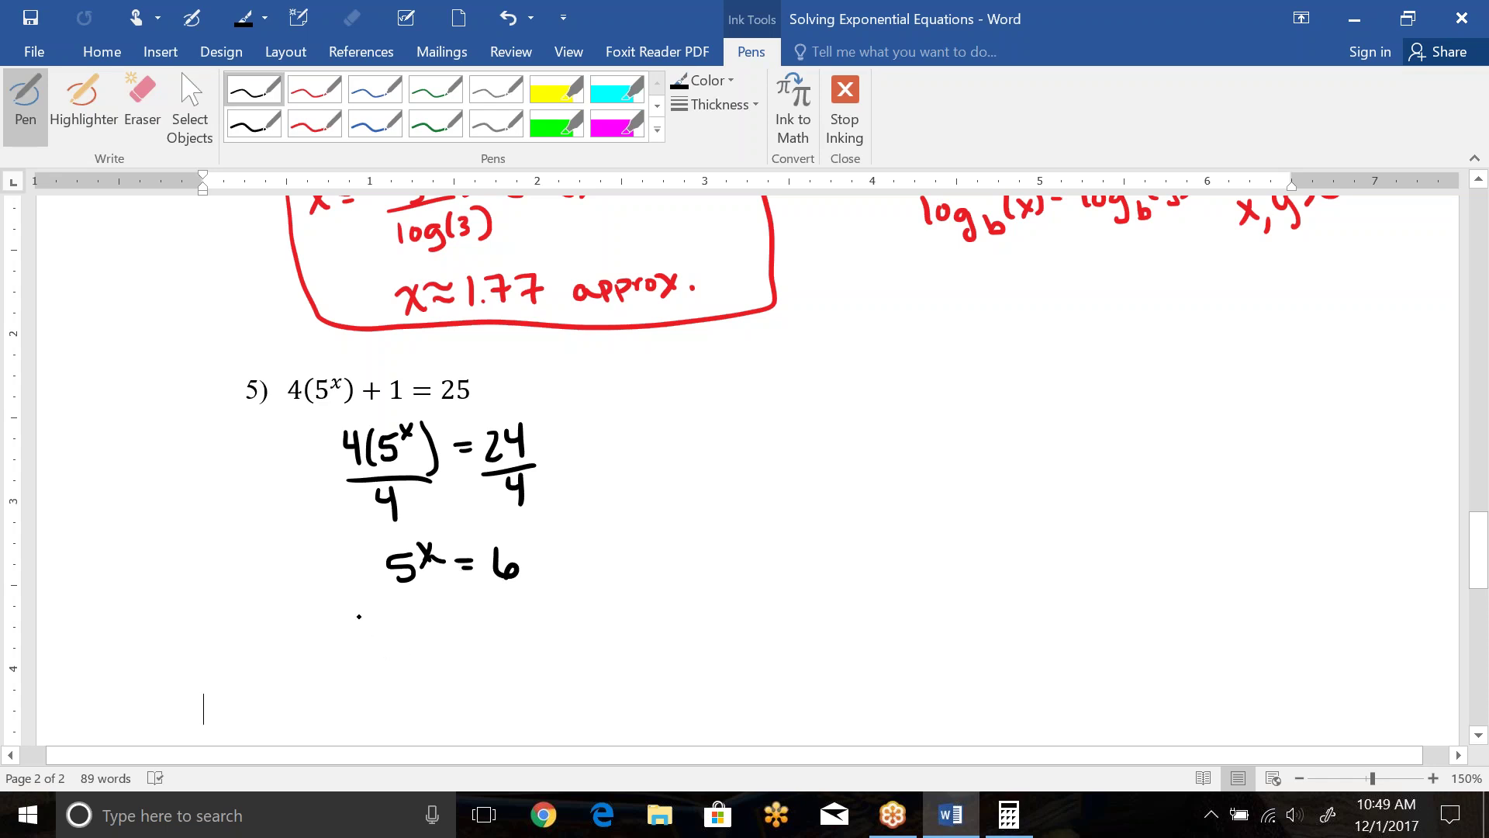
pyautogui.moveTo(350, 618)
pyautogui.mouseDown()
pyautogui.moveTo(354, 653)
pyautogui.moveTo(373, 637)
pyautogui.moveTo(383, 672)
pyautogui.mouseUp()
pyautogui.moveTo(411, 618); pyautogui.dragTo(411, 646)
pyautogui.moveTo(414, 626); pyautogui.dragTo(446, 627)
pyautogui.moveTo(446, 611)
pyautogui.mouseDown()
pyautogui.moveTo(431, 627)
pyautogui.moveTo(464, 652)
pyautogui.moveTo(481, 630)
pyautogui.mouseUp()
pyautogui.moveTo(470, 636); pyautogui.dragTo(516, 644)
pyautogui.moveTo(535, 630); pyautogui.dragTo(537, 630)
pyautogui.moveTo(560, 630); pyautogui.dragTo(547, 659)
pyautogui.moveTo(572, 613)
pyautogui.mouseDown()
pyautogui.moveTo(574, 641)
pyautogui.moveTo(584, 632)
pyautogui.mouseUp()
pyautogui.moveTo(596, 605); pyautogui.dragTo(609, 643)
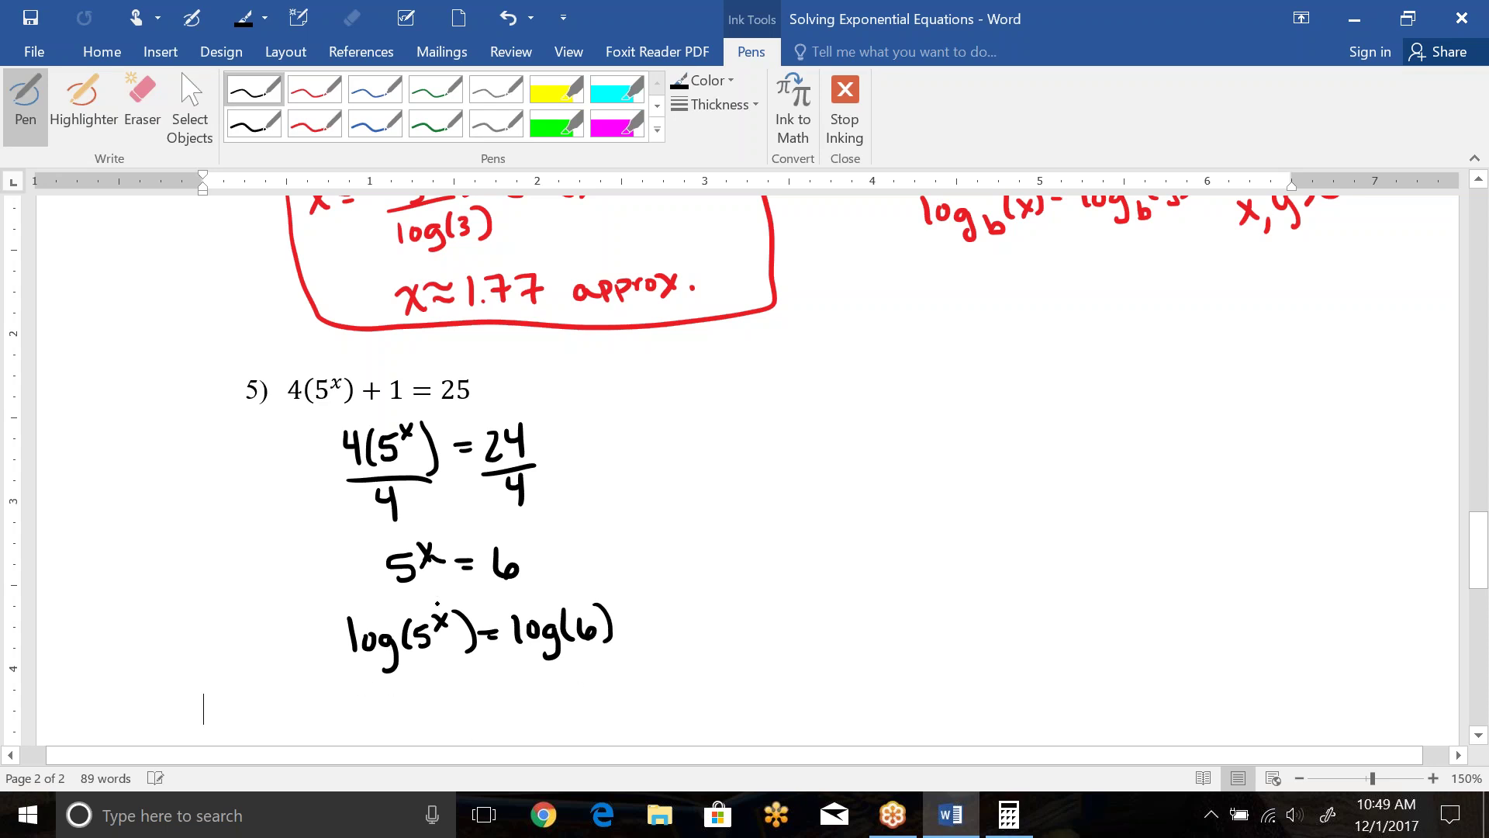
# - Ink the next line, x log(5) = log(6)
pyautogui.moveTo(364, 700); pyautogui.dragTo(394, 718)
pyautogui.moveTo(396, 695)
pyautogui.mouseDown()
pyautogui.moveTo(377, 719)
pyautogui.moveTo(410, 717)
pyautogui.mouseUp()
pyautogui.moveTo(439, 702)
pyautogui.mouseDown()
pyautogui.moveTo(454, 709)
pyautogui.moveTo(441, 730)
pyautogui.mouseUp()
pyautogui.moveTo(472, 692); pyautogui.dragTo(479, 715)
pyautogui.moveTo(482, 694)
pyautogui.mouseDown()
pyautogui.moveTo(510, 717)
pyautogui.moveTo(553, 697)
pyautogui.mouseUp()
pyautogui.moveTo(537, 709); pyautogui.dragTo(571, 710)
pyautogui.moveTo(588, 690); pyautogui.dragTo(591, 694)
pyautogui.moveTo(617, 695)
pyautogui.mouseDown()
pyautogui.moveTo(603, 724)
pyautogui.moveTo(643, 700)
pyautogui.moveTo(661, 719)
pyautogui.mouseUp()
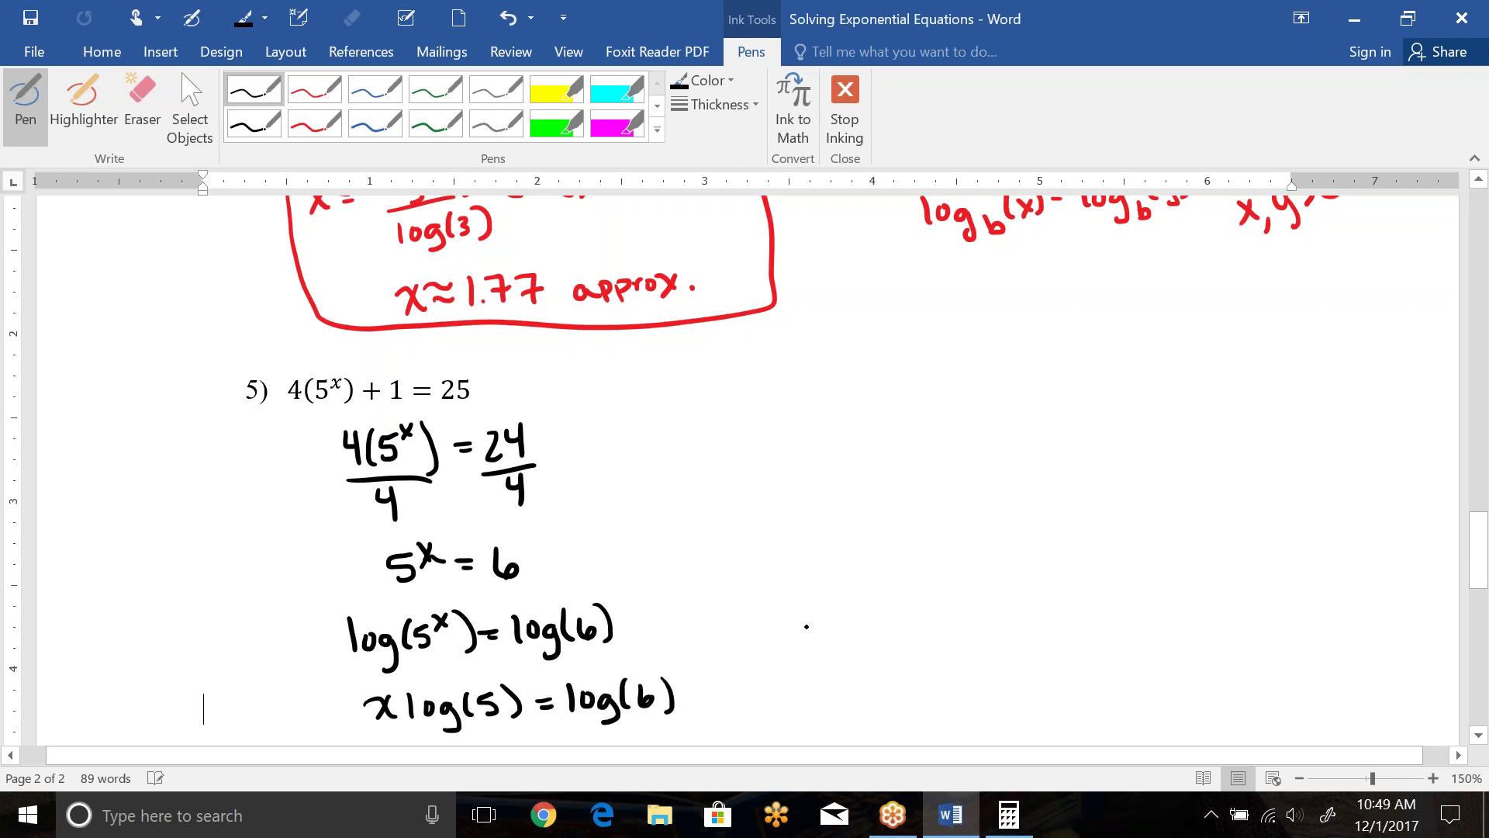
# - Draw an arrow to x = log(6)/log(5) and begin the approximate answer x ≈
pyautogui.press('Escape')
pyautogui.scroll(-2, 807, 627)
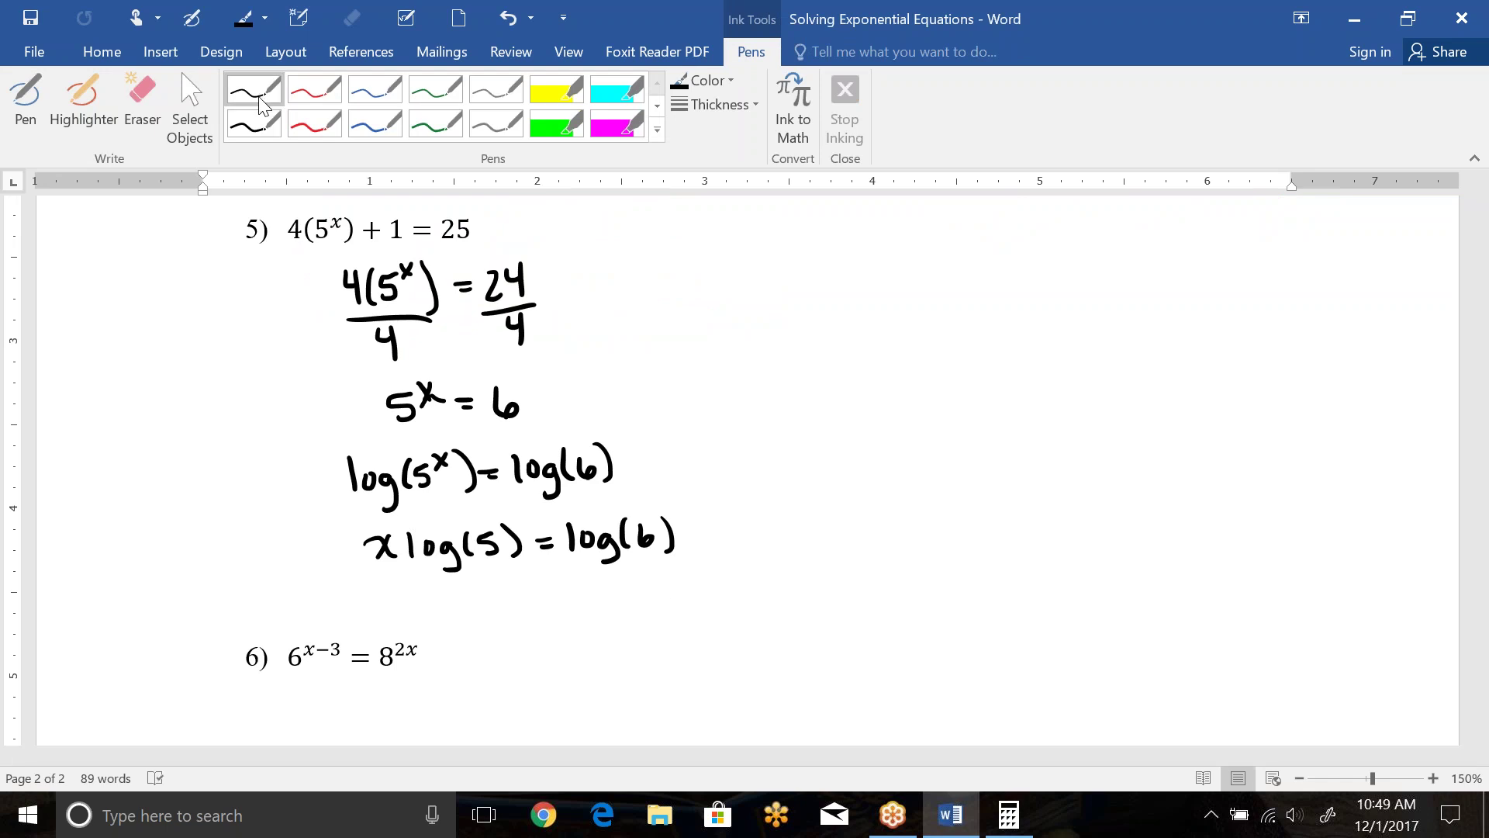
pyautogui.click(261, 105)
pyautogui.moveTo(697, 549)
pyautogui.mouseDown()
pyautogui.moveTo(806, 422)
pyautogui.moveTo(804, 449)
pyautogui.mouseUp()
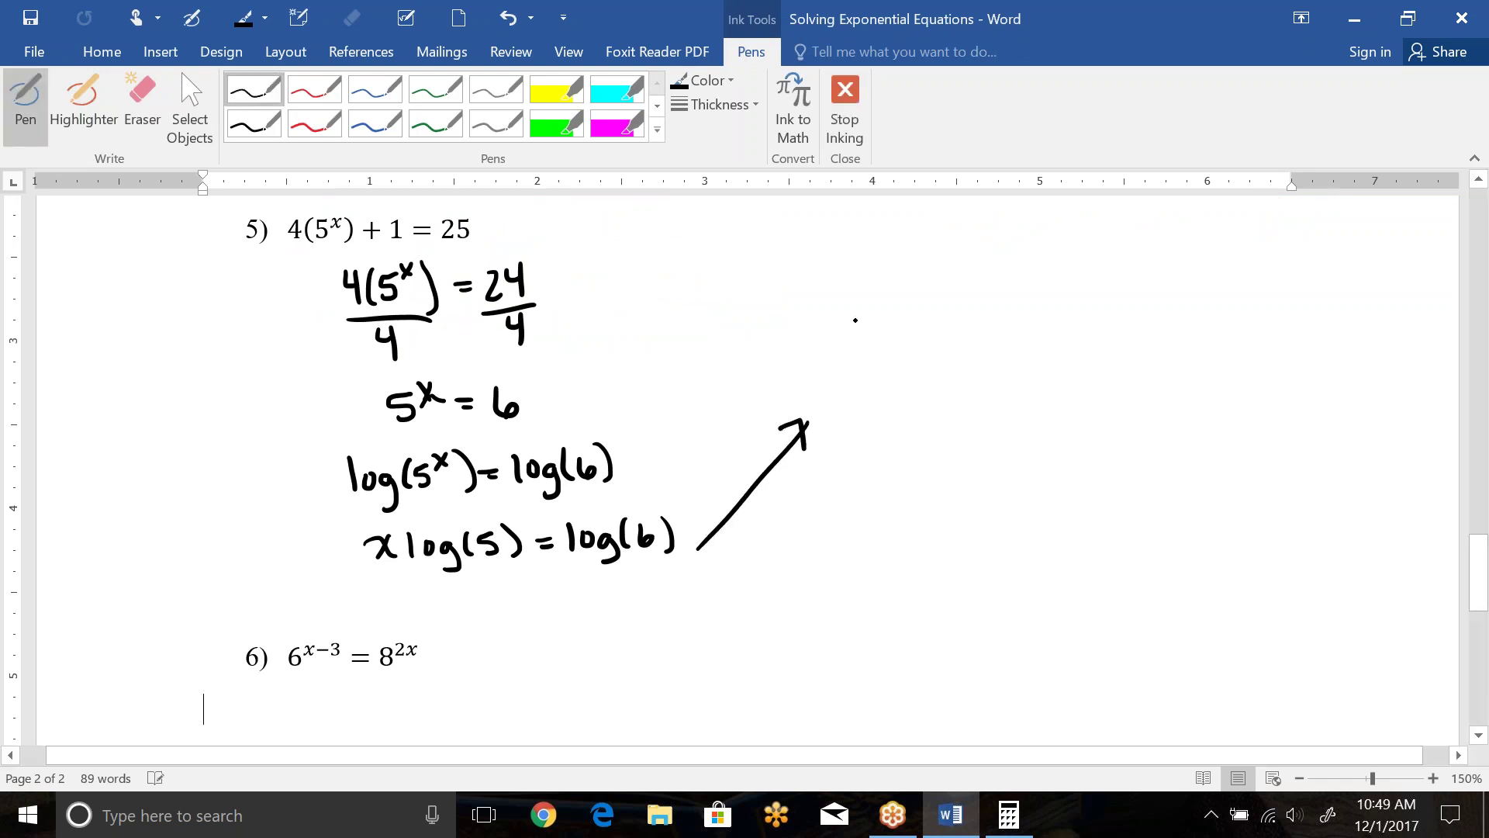
pyautogui.moveTo(856, 316)
pyautogui.mouseDown()
pyautogui.moveTo(885, 347)
pyautogui.moveTo(859, 347)
pyautogui.mouseUp()
pyautogui.moveTo(901, 321); pyautogui.dragTo(917, 329)
pyautogui.moveTo(966, 277)
pyautogui.mouseDown()
pyautogui.moveTo(968, 303)
pyautogui.moveTo(981, 282)
pyautogui.moveTo(996, 317)
pyautogui.mouseUp()
pyautogui.moveTo(1031, 268)
pyautogui.mouseDown()
pyautogui.moveTo(1022, 298)
pyautogui.moveTo(1075, 299)
pyautogui.mouseUp()
pyautogui.moveTo(963, 326)
pyautogui.mouseDown()
pyautogui.moveTo(1071, 315)
pyautogui.moveTo(976, 362)
pyautogui.moveTo(999, 346)
pyautogui.mouseUp()
pyautogui.moveTo(1022, 348)
pyautogui.mouseDown()
pyautogui.moveTo(1060, 328)
pyautogui.moveTo(1063, 360)
pyautogui.mouseUp()
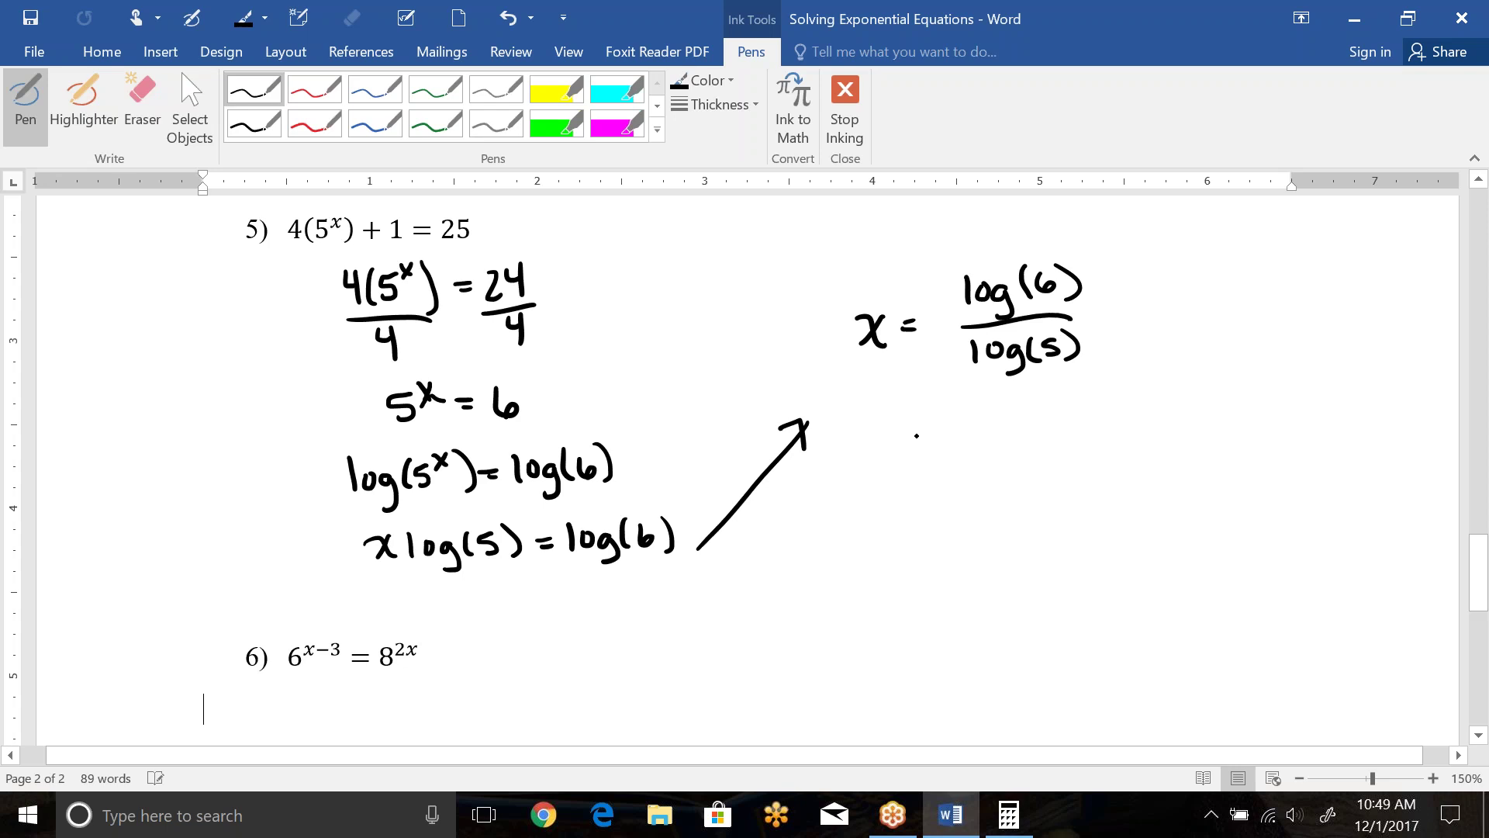
pyautogui.moveTo(870, 443); pyautogui.dragTo(877, 469)
pyautogui.moveTo(898, 438)
pyautogui.mouseDown()
pyautogui.moveTo(875, 471)
pyautogui.moveTo(940, 453)
pyautogui.mouseUp()
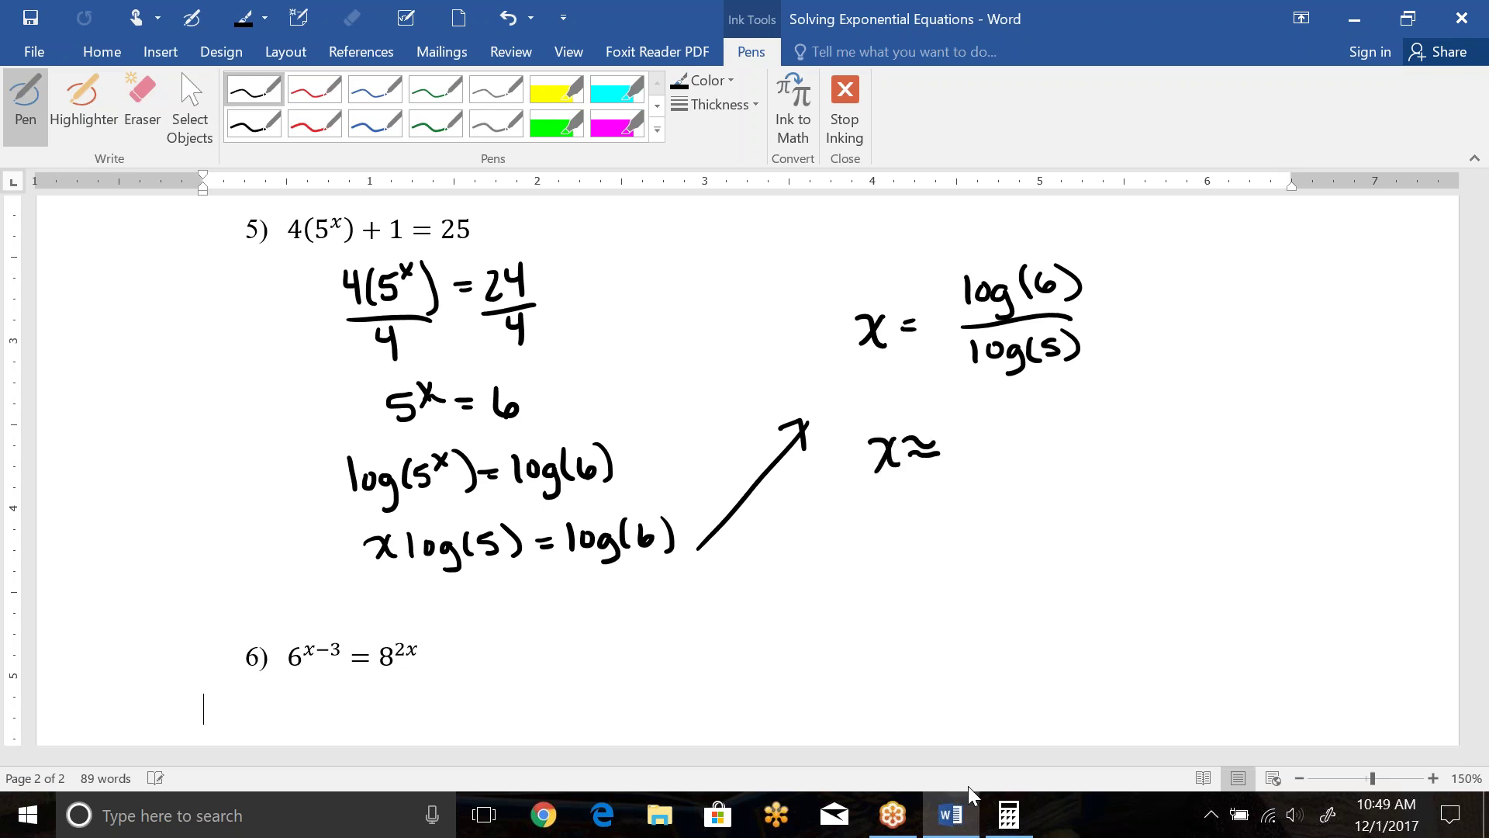
# - Compute log(6) ÷ log(5) ≈ 1.113 in Calculator, then minimize it
pyautogui.click(1006, 814)
pyautogui.click(999, 522)
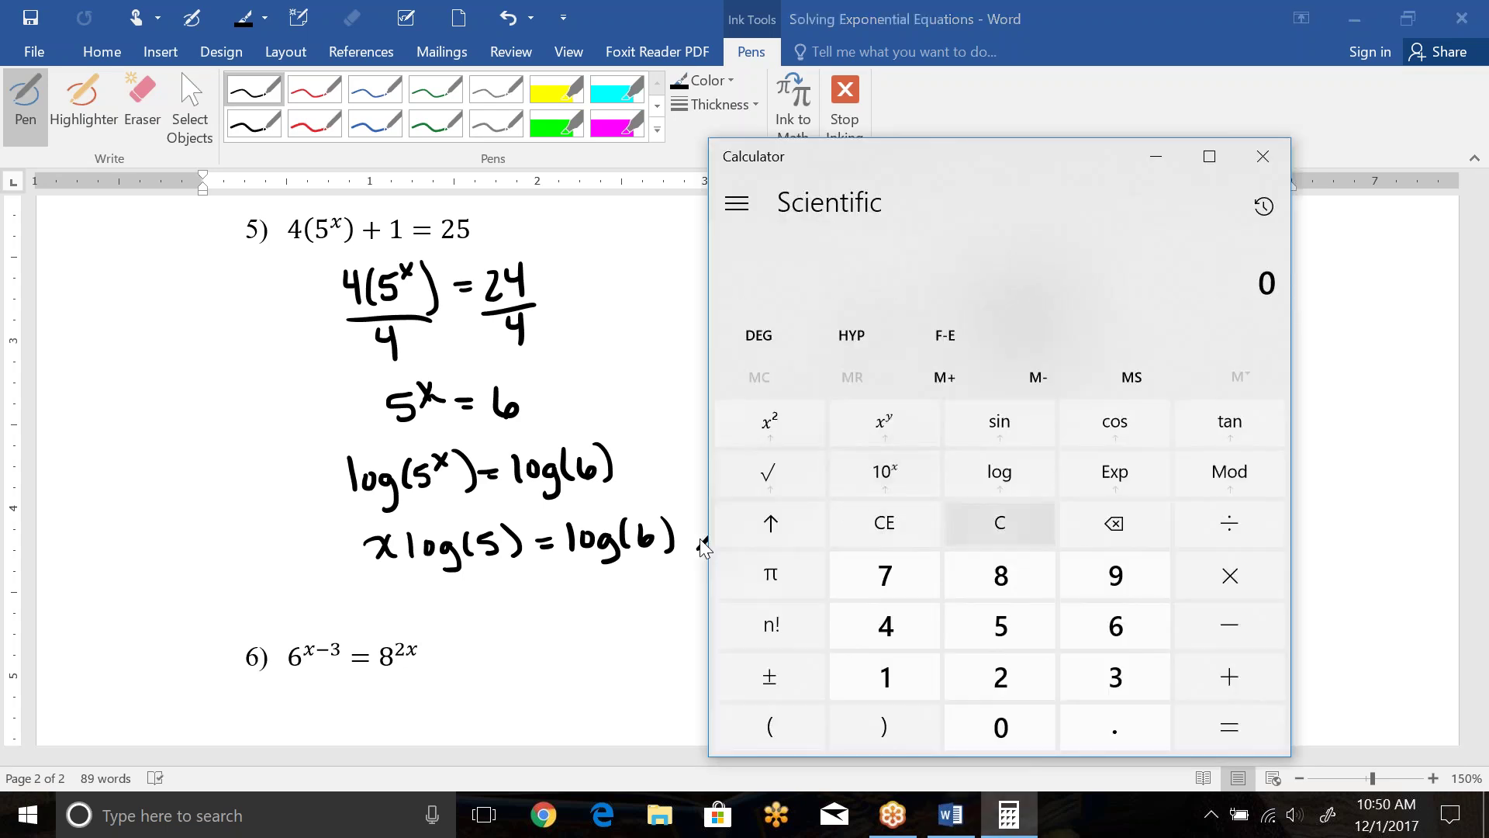
pyautogui.click(1115, 626)
pyautogui.click(999, 472)
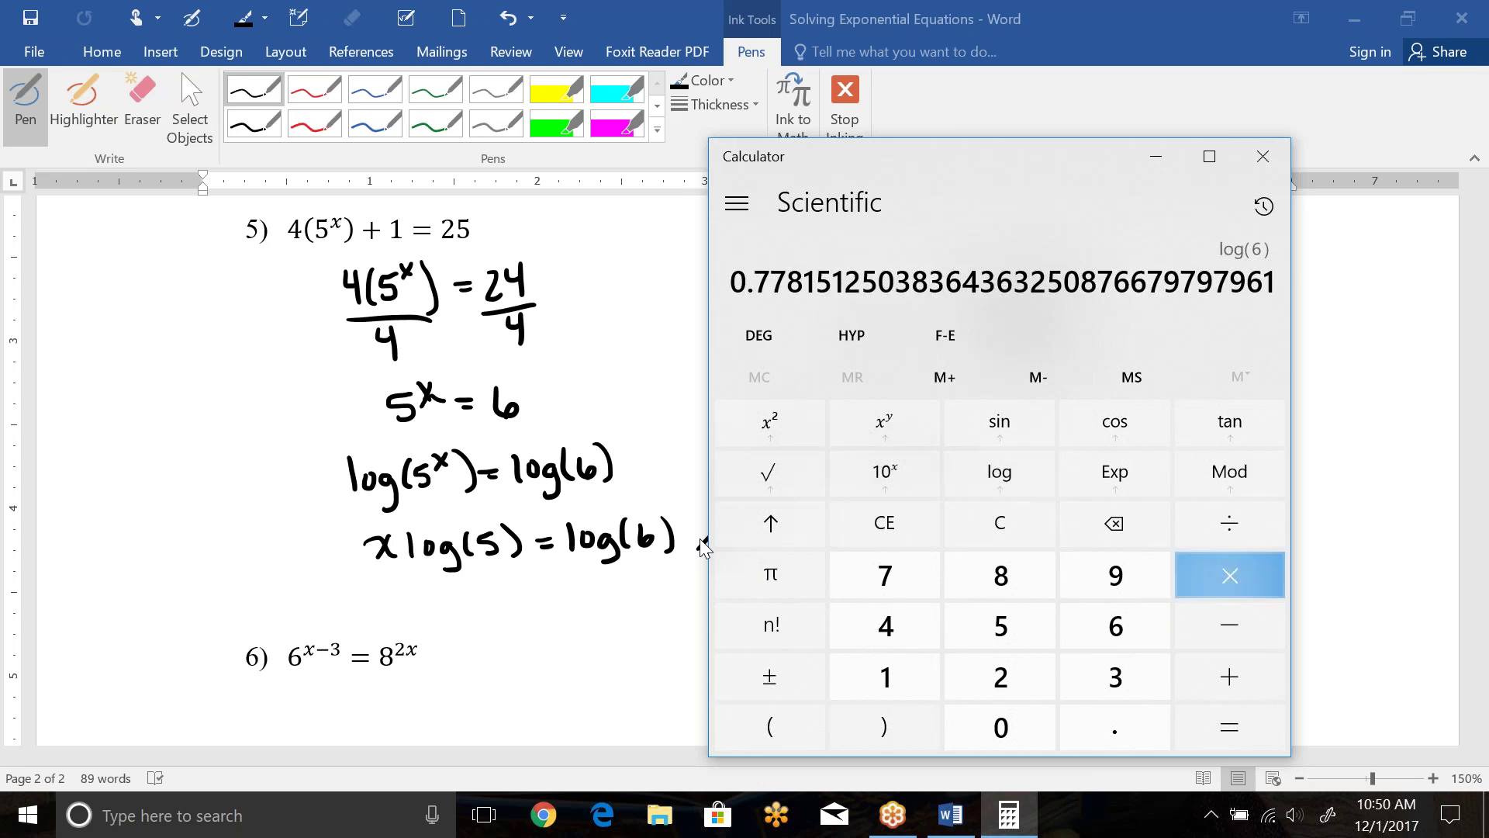
pyautogui.click(1229, 524)
pyautogui.click(1000, 626)
pyautogui.click(999, 472)
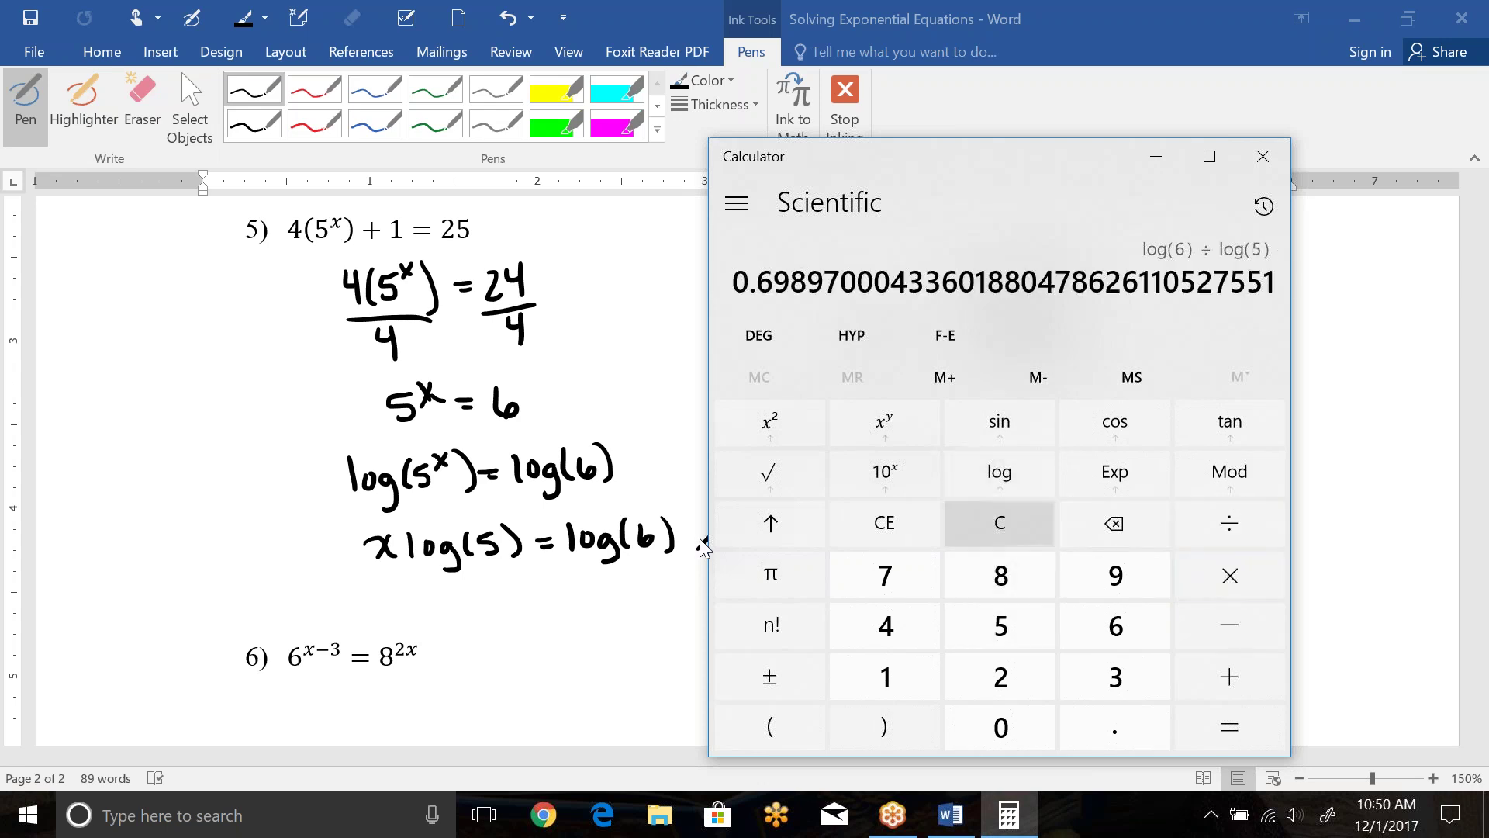
pyautogui.click(1229, 727)
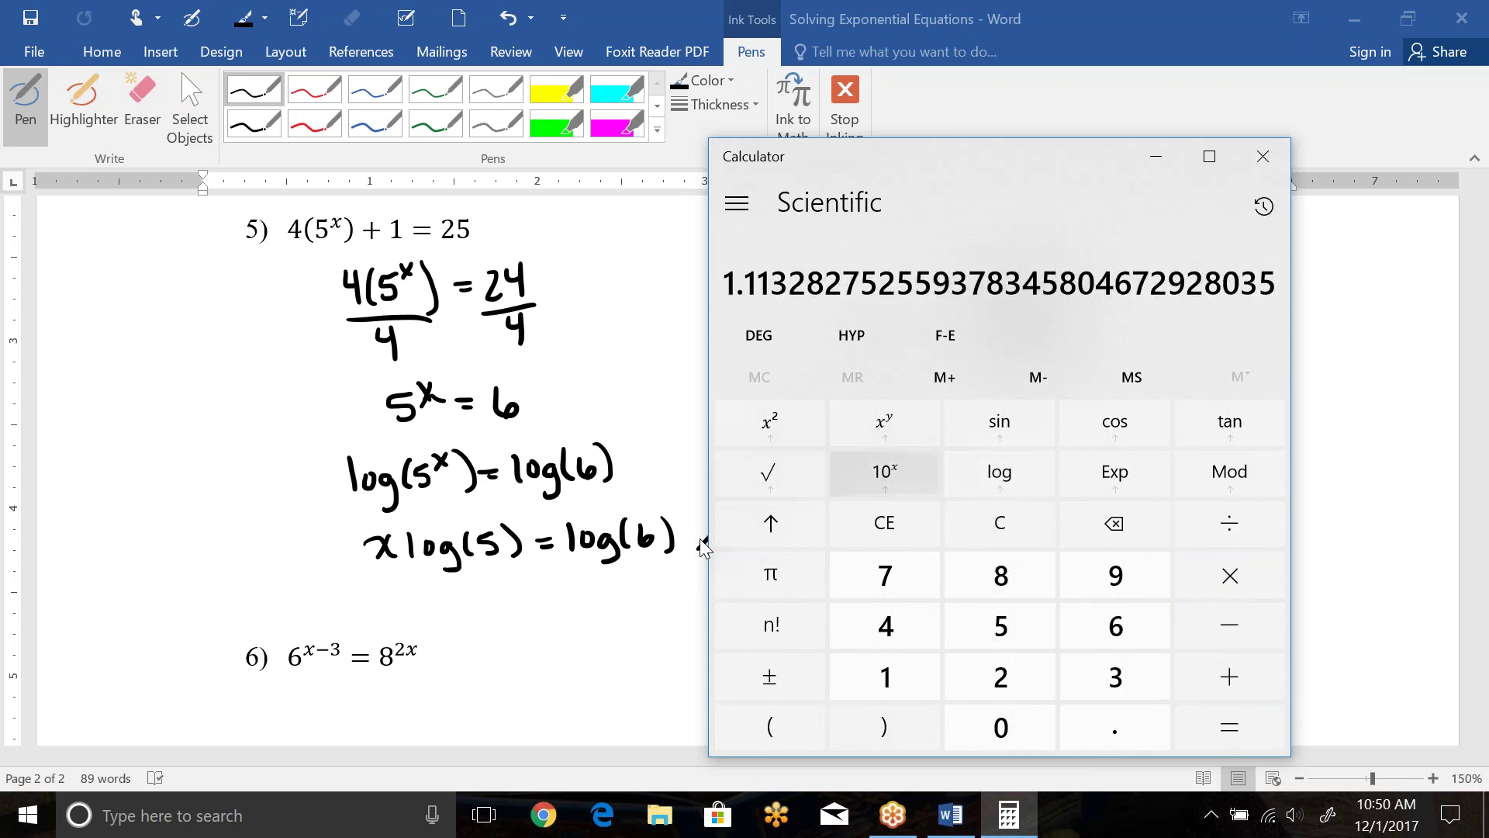
pyautogui.click(1000, 522)
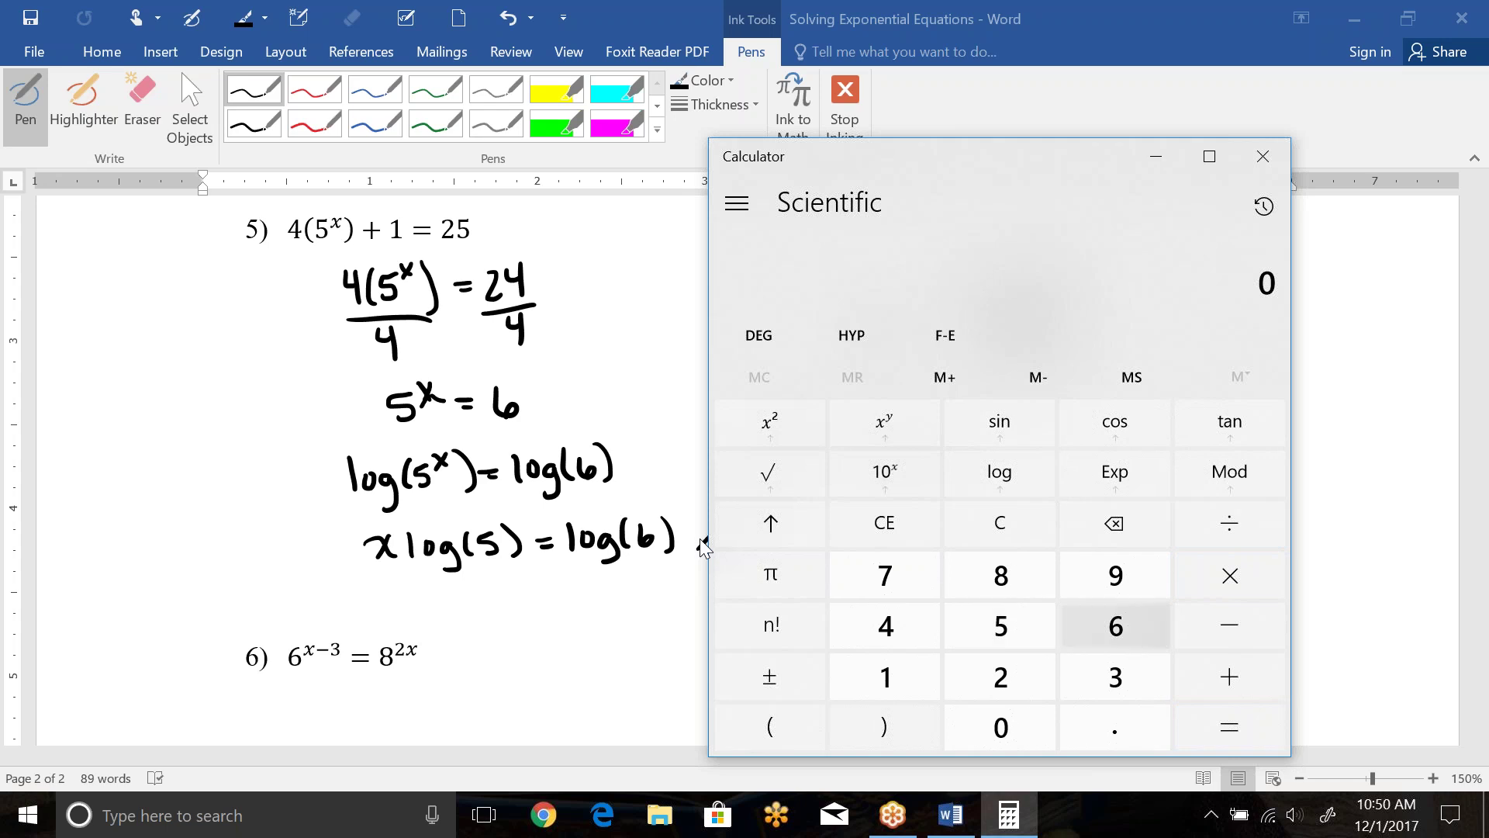
pyautogui.click(1115, 626)
pyautogui.click(1000, 472)
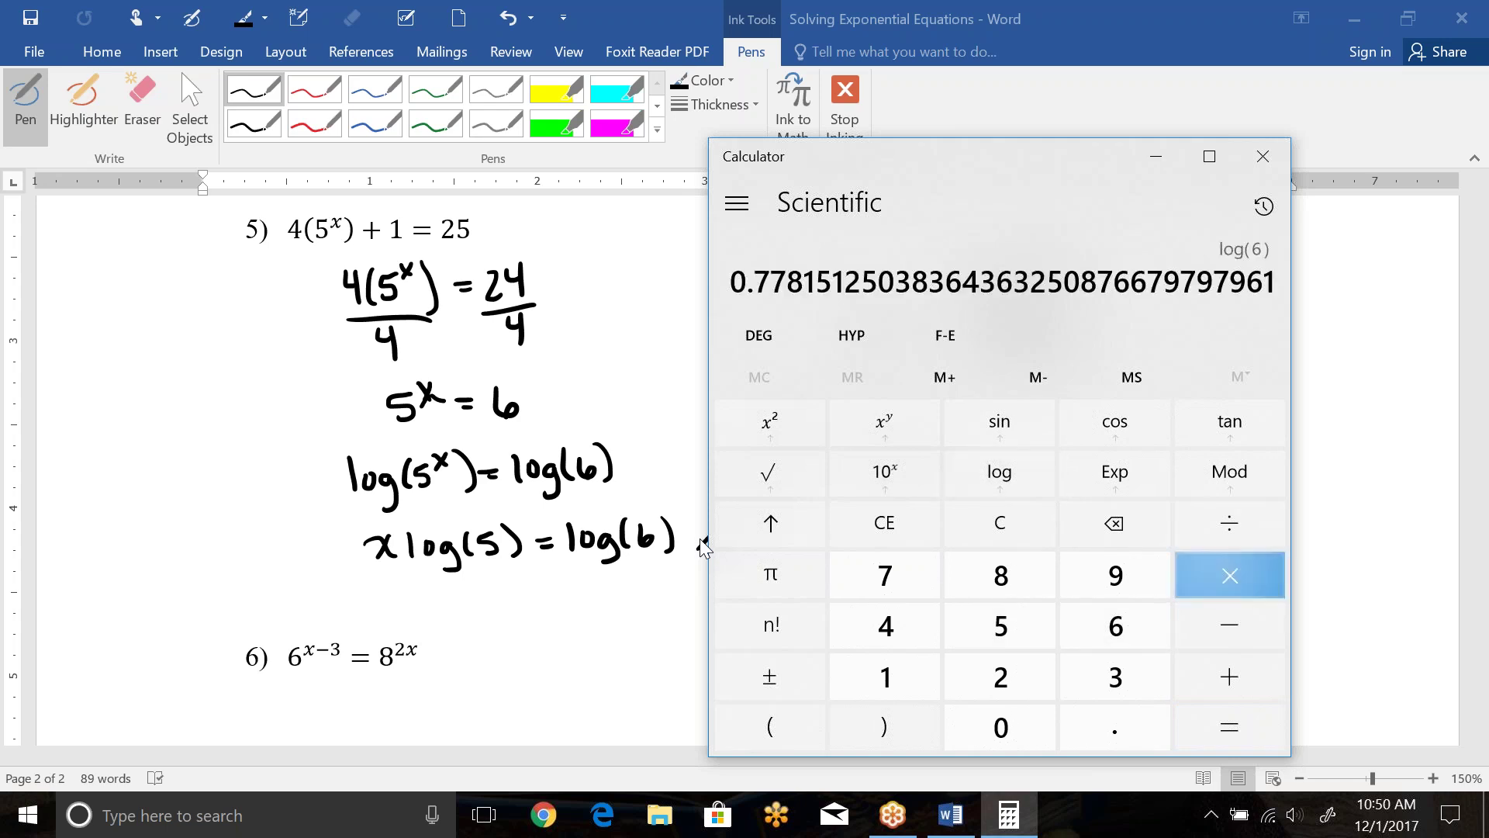
pyautogui.click(1229, 522)
pyautogui.click(999, 625)
pyautogui.click(1000, 472)
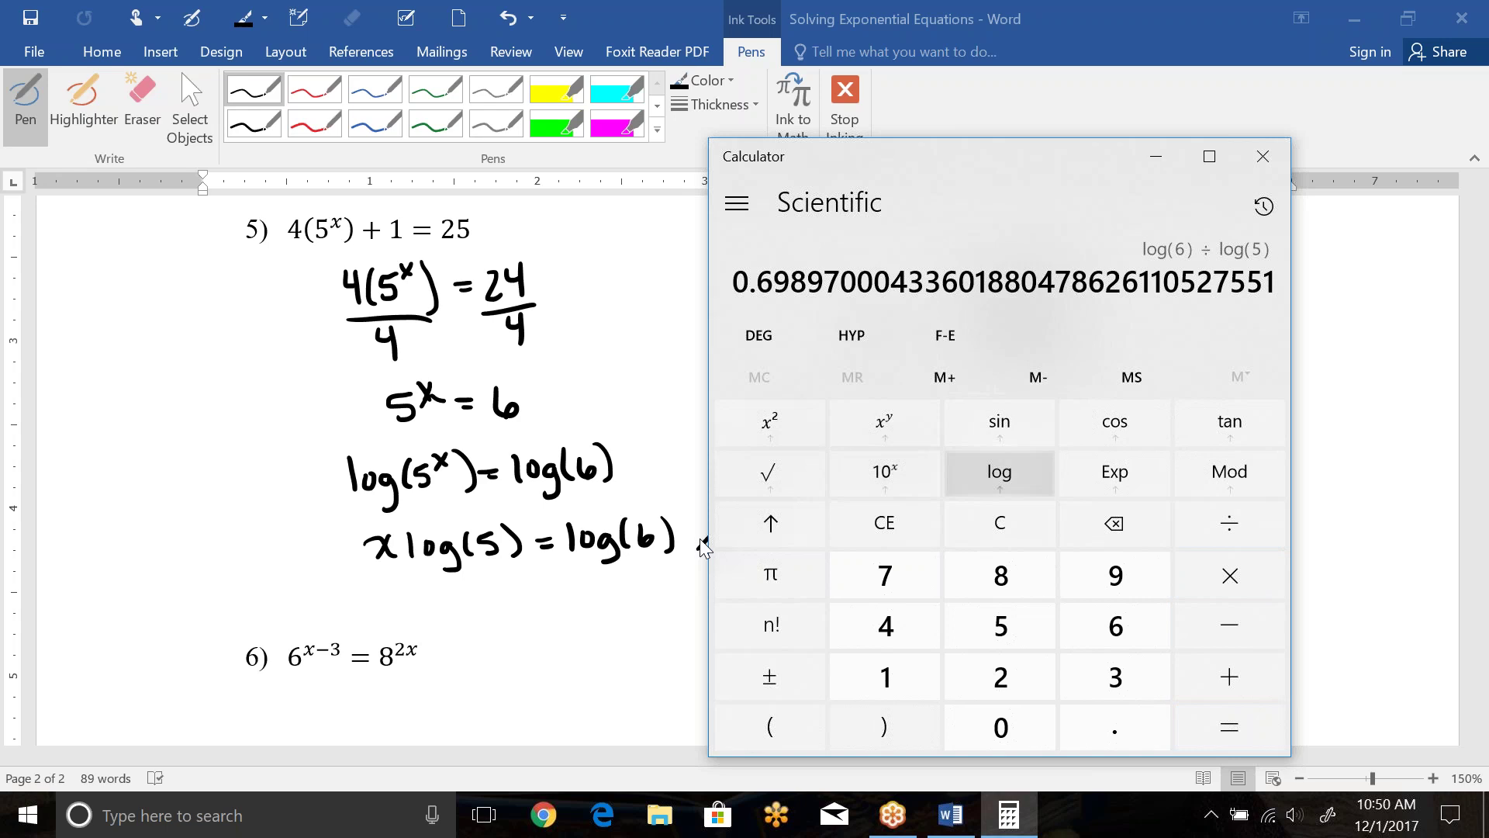
pyautogui.click(1229, 727)
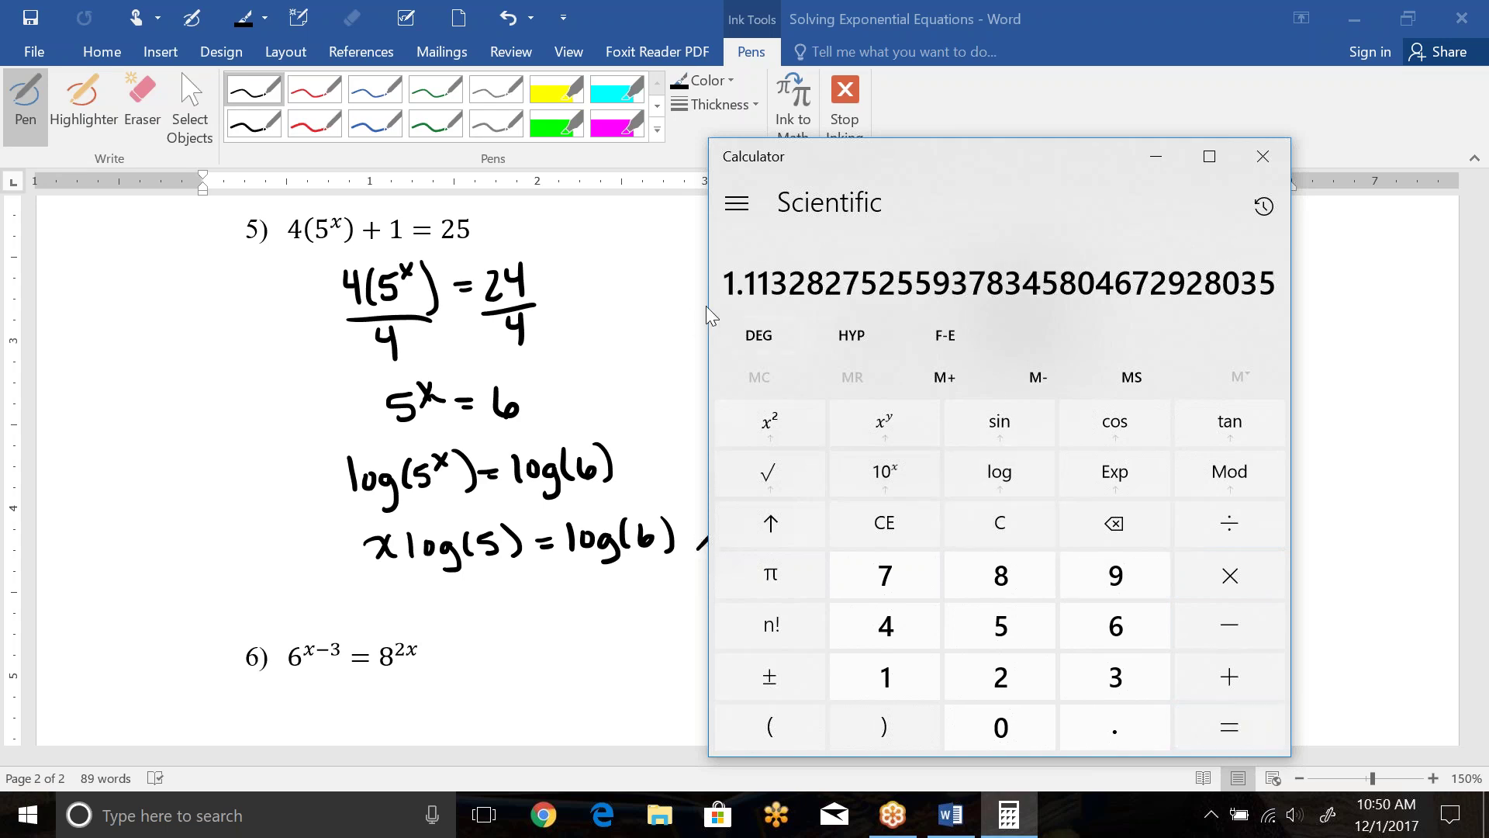
pyautogui.click(1155, 156)
# - Ink x ≈ 1.11 and box both the approximate and exact answers
pyautogui.moveTo(970, 428)
pyautogui.mouseDown()
pyautogui.moveTo(966, 459)
pyautogui.moveTo(995, 456)
pyautogui.mouseUp()
pyautogui.click(983, 457)
pyautogui.moveTo(1018, 422); pyautogui.dragTo(1017, 458)
pyautogui.moveTo(1021, 404)
pyautogui.mouseDown()
pyautogui.moveTo(891, 409)
pyautogui.moveTo(921, 496)
pyautogui.moveTo(1008, 402)
pyautogui.mouseUp()
pyautogui.moveTo(810, 274)
pyautogui.mouseDown()
pyautogui.moveTo(857, 372)
pyautogui.moveTo(1115, 297)
pyautogui.moveTo(985, 245)
pyautogui.moveTo(818, 253)
pyautogui.mouseUp()
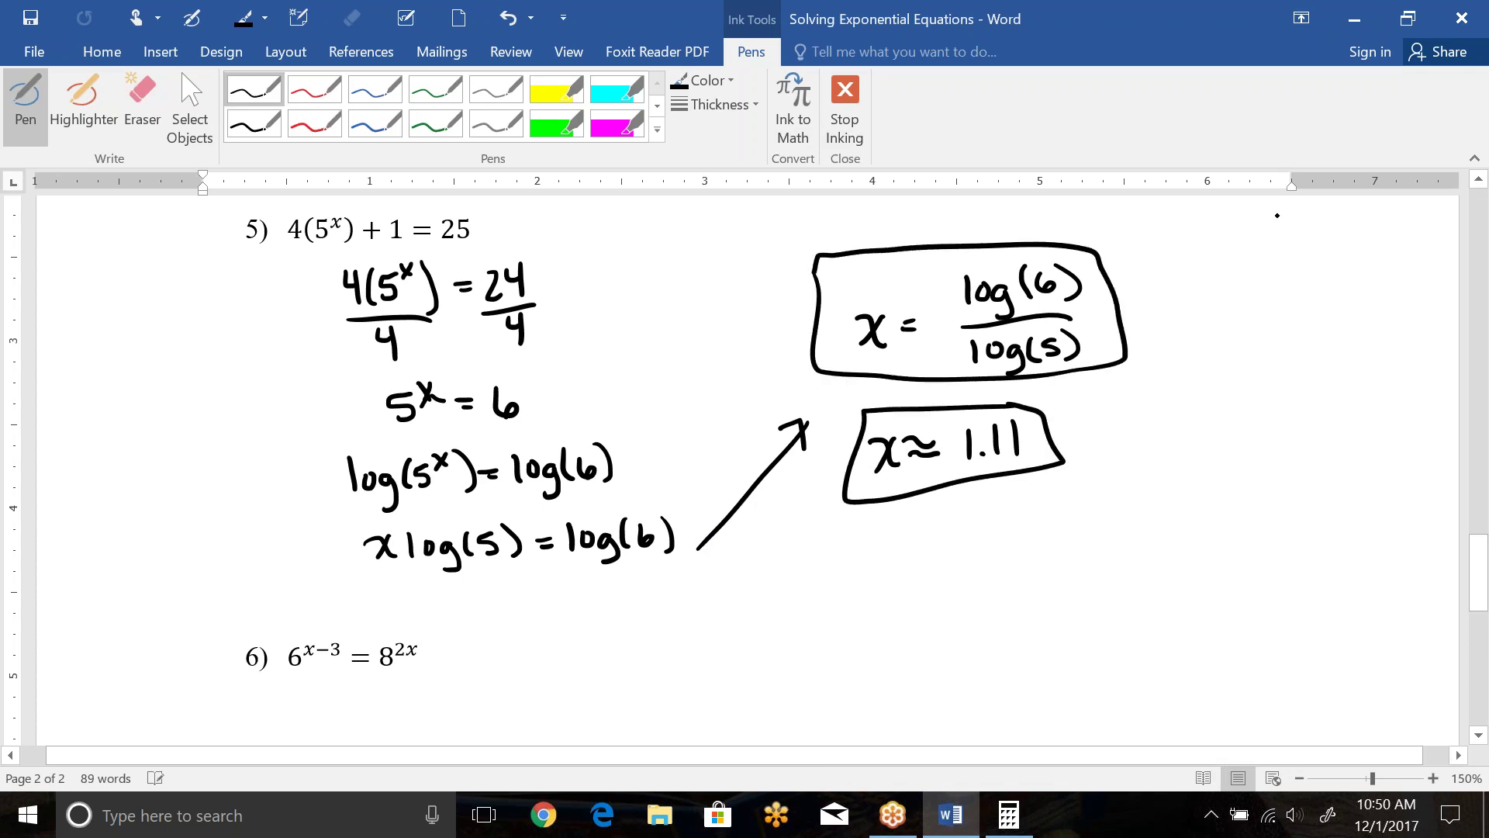
pyautogui.scroll(3, 1486, 190)
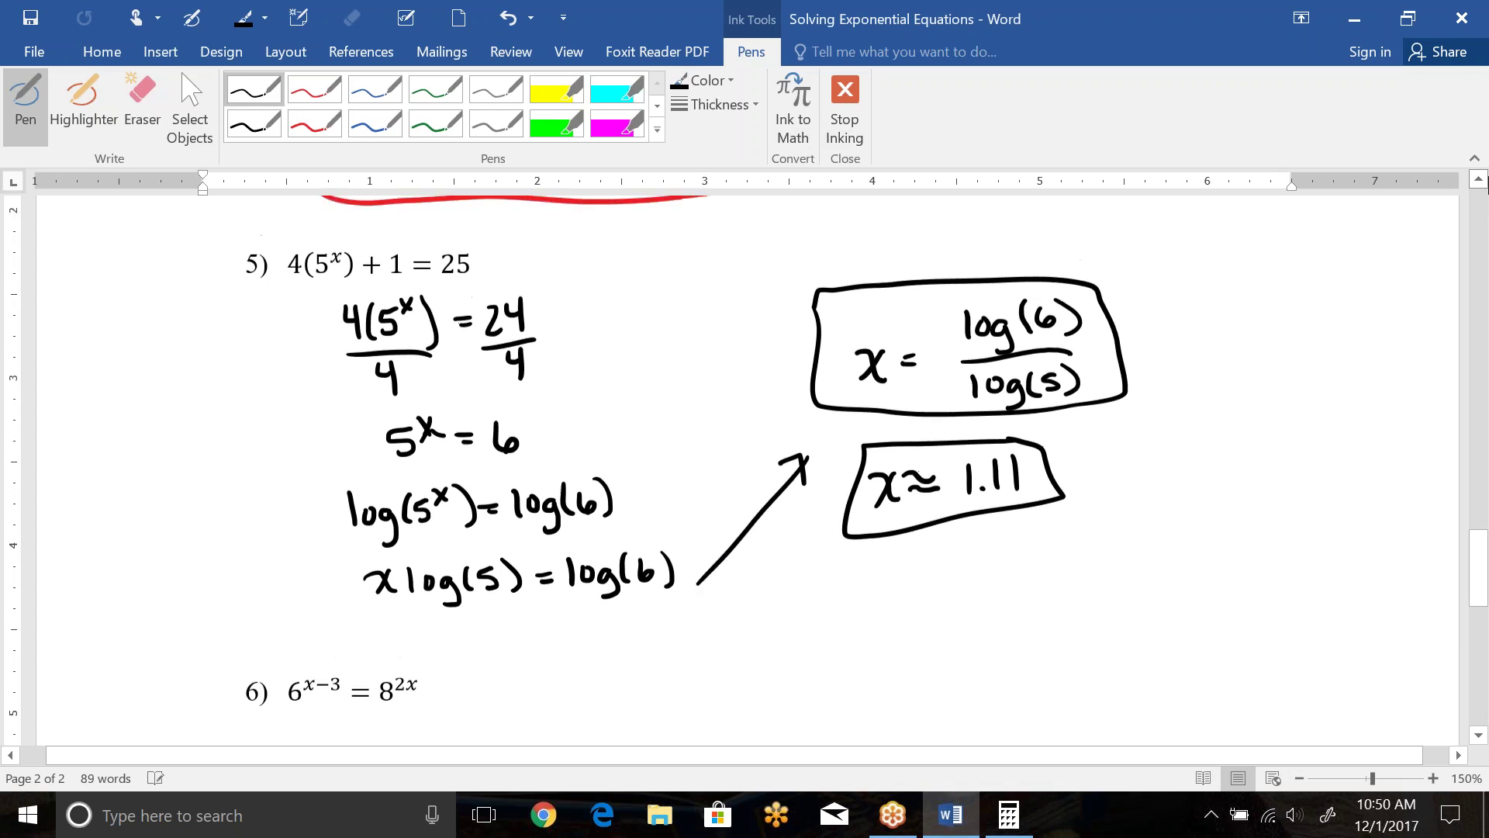
pyautogui.scroll(3, 1485, 191)
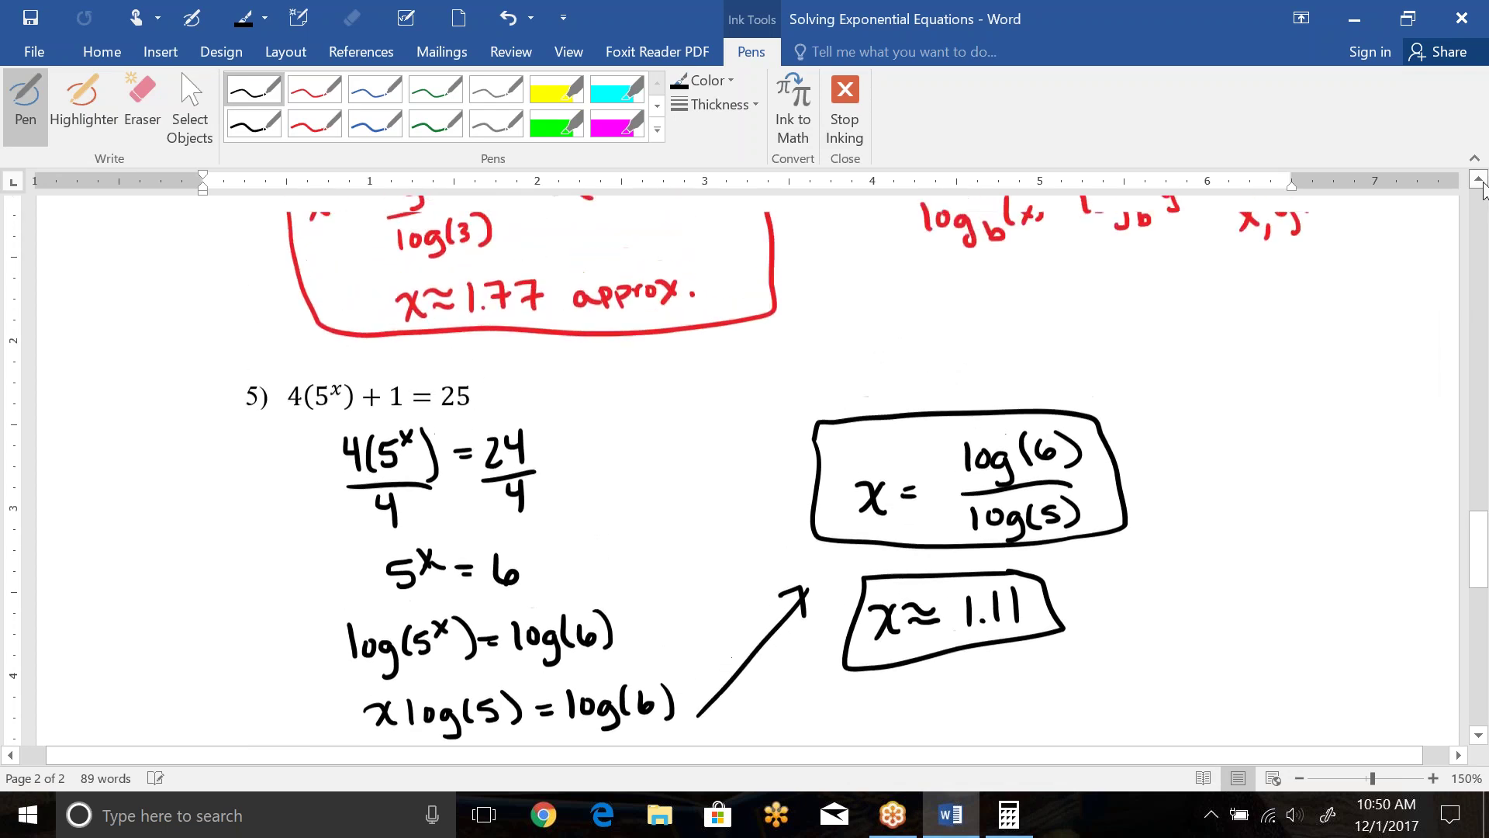
# - Under log3(7) = x, ink 'change of base' with log(7)/log(3), and touch up the Exact ans. arrow
pyautogui.scroll(3, 1484, 190)
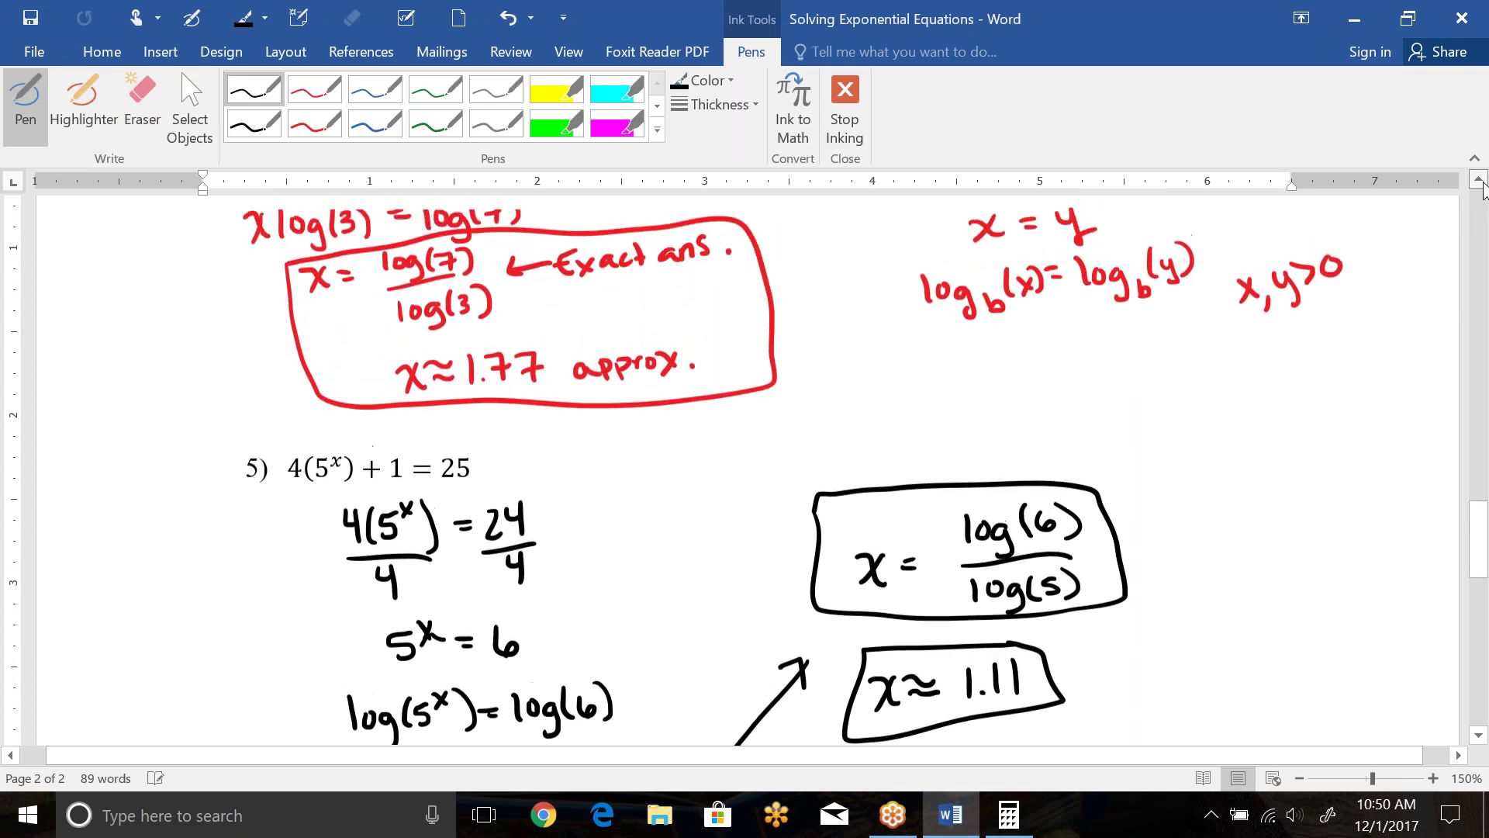
pyautogui.scroll(2, 1484, 190)
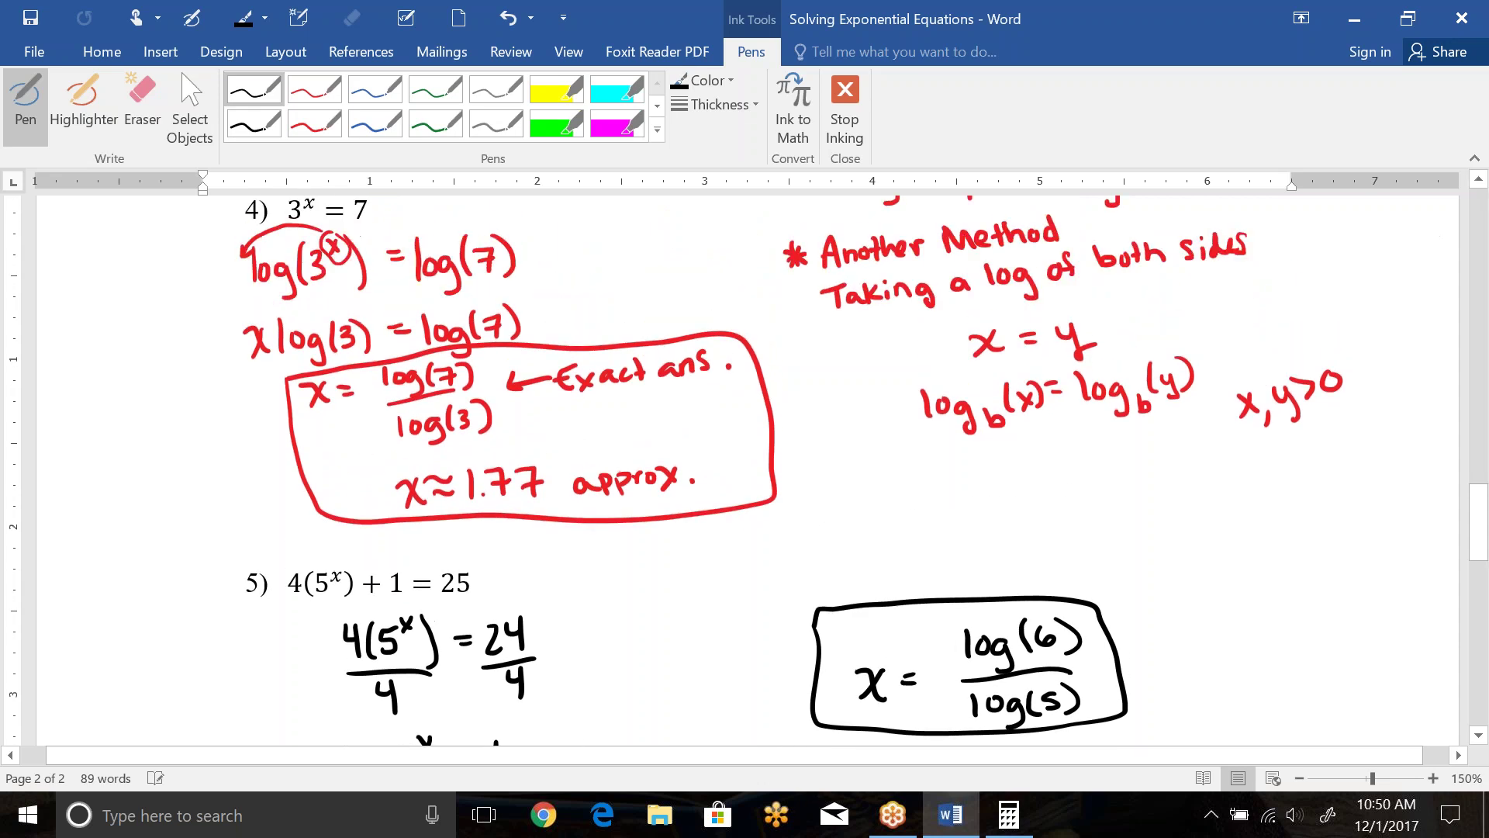
pyautogui.scroll(2, 1481, 190)
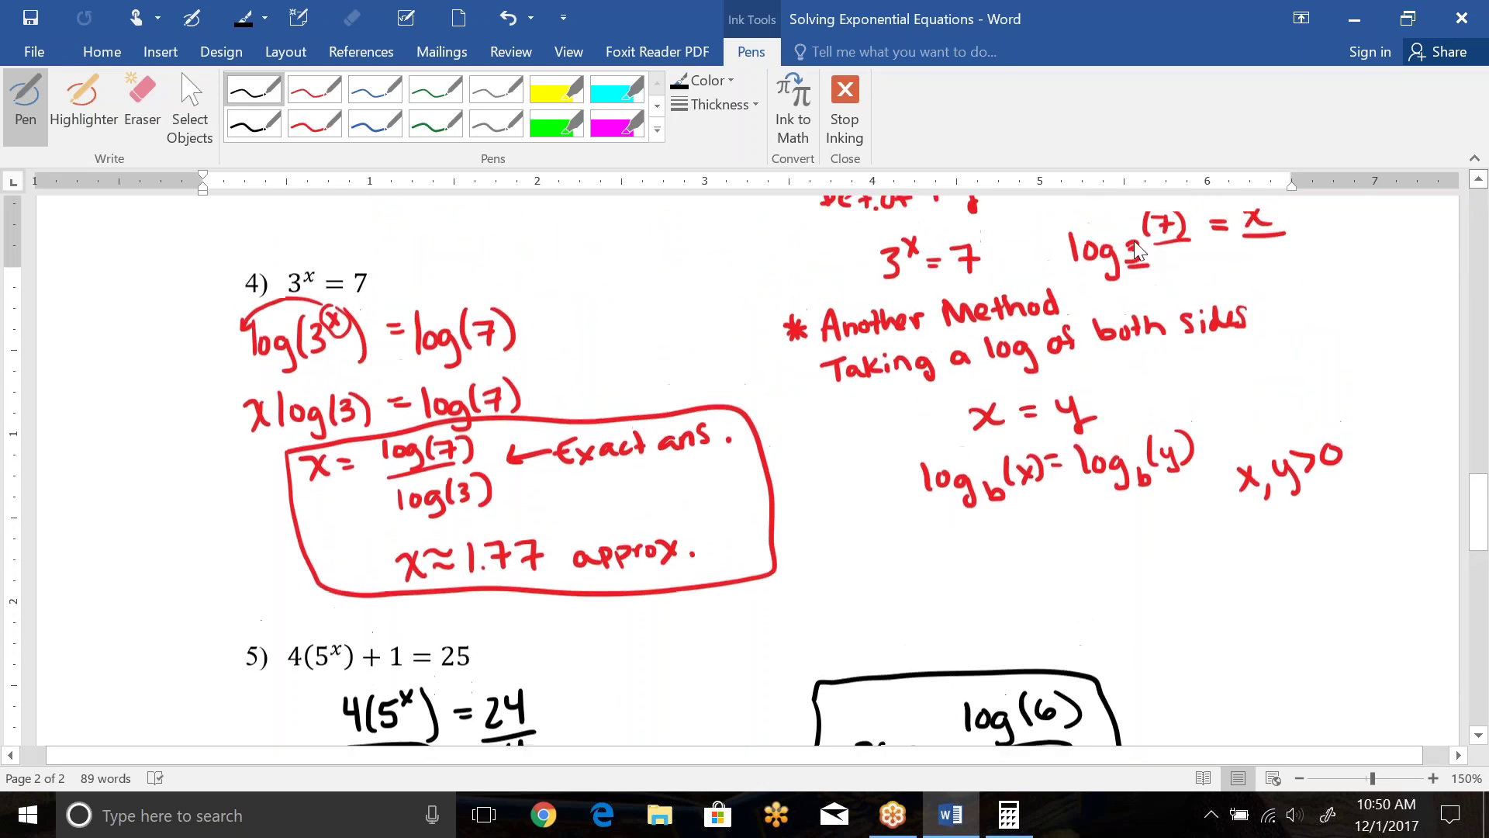
pyautogui.moveTo(1205, 266)
pyautogui.mouseDown()
pyautogui.moveTo(1261, 275)
pyautogui.moveTo(1319, 245)
pyautogui.moveTo(1313, 259)
pyautogui.moveTo(1402, 255)
pyautogui.mouseUp()
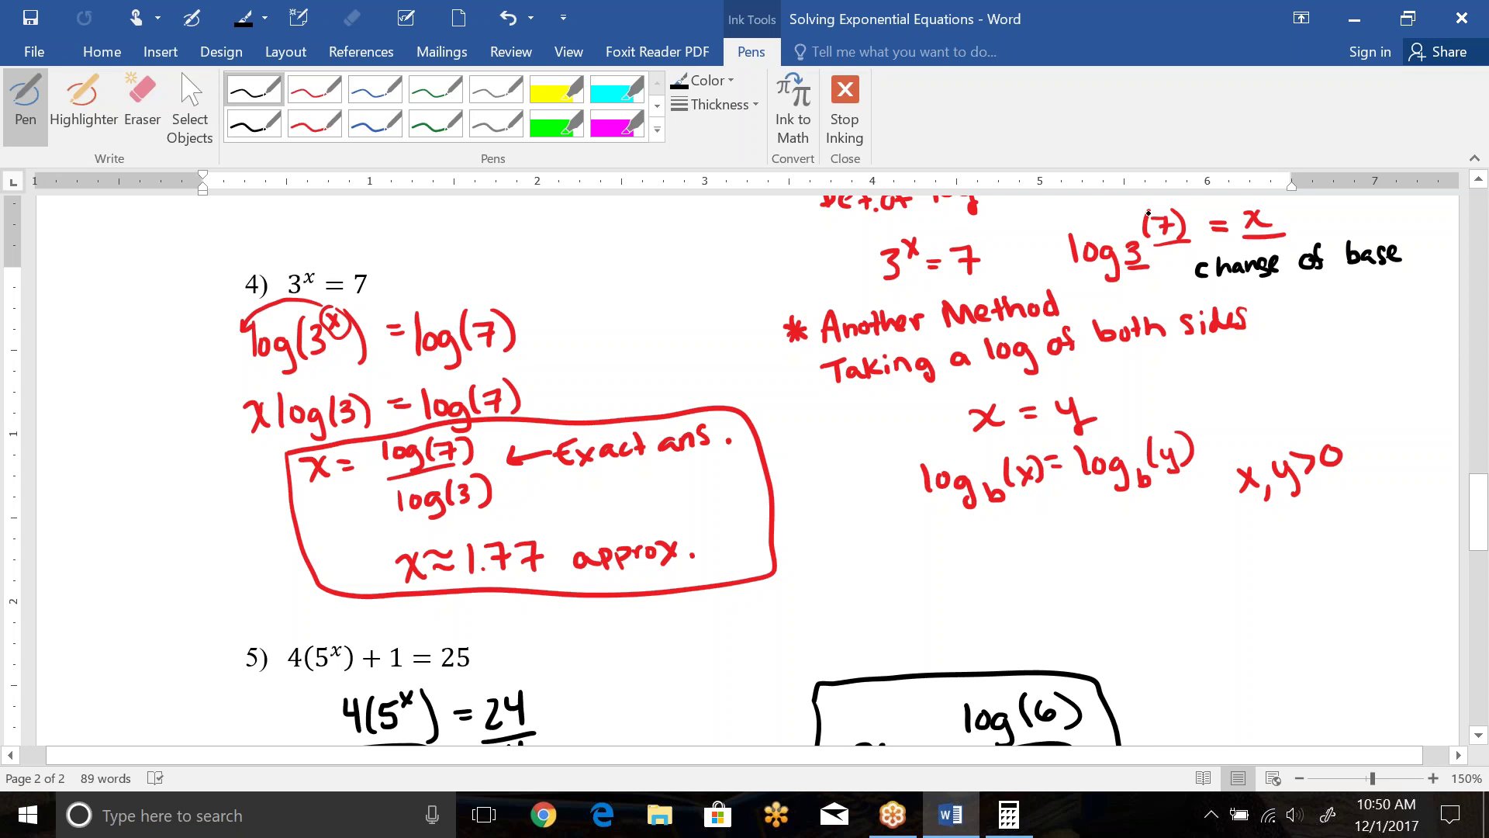
pyautogui.moveTo(1291, 285)
pyautogui.mouseDown()
pyautogui.moveTo(1307, 304)
pyautogui.moveTo(1326, 297)
pyautogui.moveTo(1327, 317)
pyautogui.moveTo(1349, 296)
pyautogui.moveTo(1359, 316)
pyautogui.mouseUp()
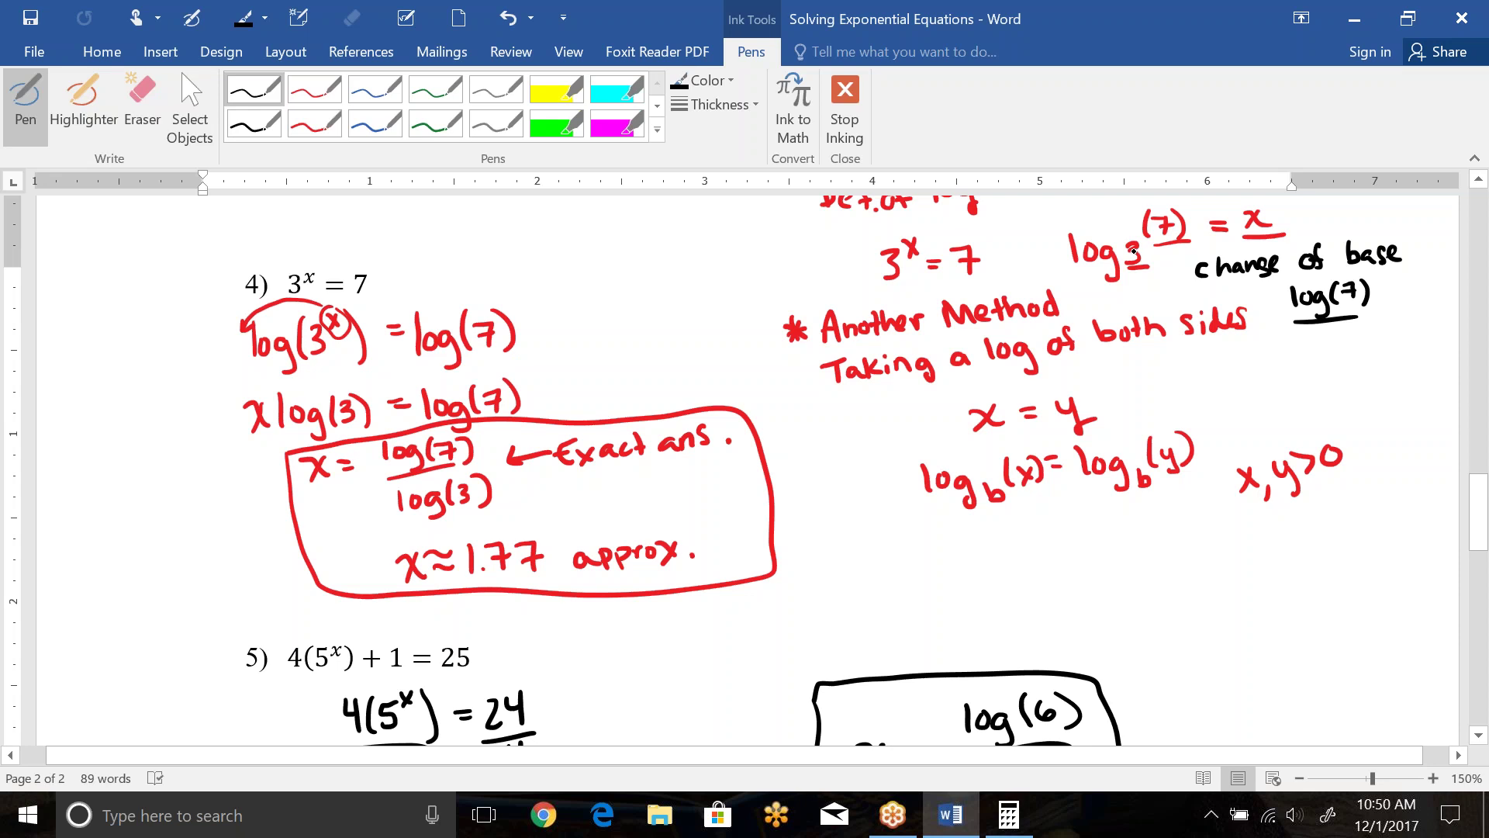
pyautogui.moveTo(1303, 329)
pyautogui.mouseDown()
pyautogui.moveTo(1334, 357)
pyautogui.moveTo(1370, 346)
pyautogui.mouseUp()
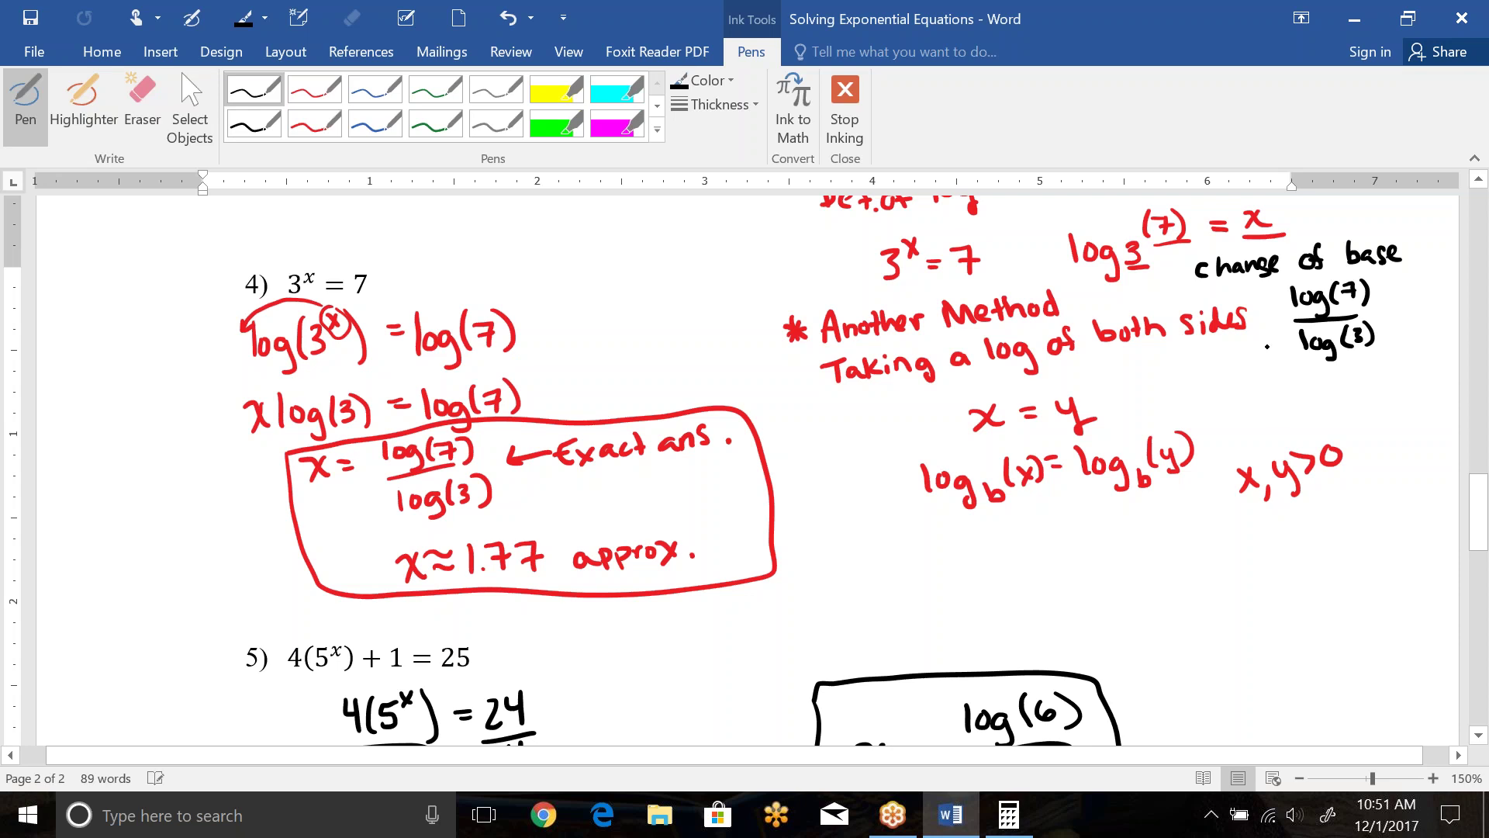
pyautogui.moveTo(518, 461); pyautogui.dragTo(507, 463)
# - Under example 6, write log(6^(x−3)) = log(8^(2x)) in blue ink
pyautogui.scroll(-8, 548, 452)
pyautogui.press('Escape')
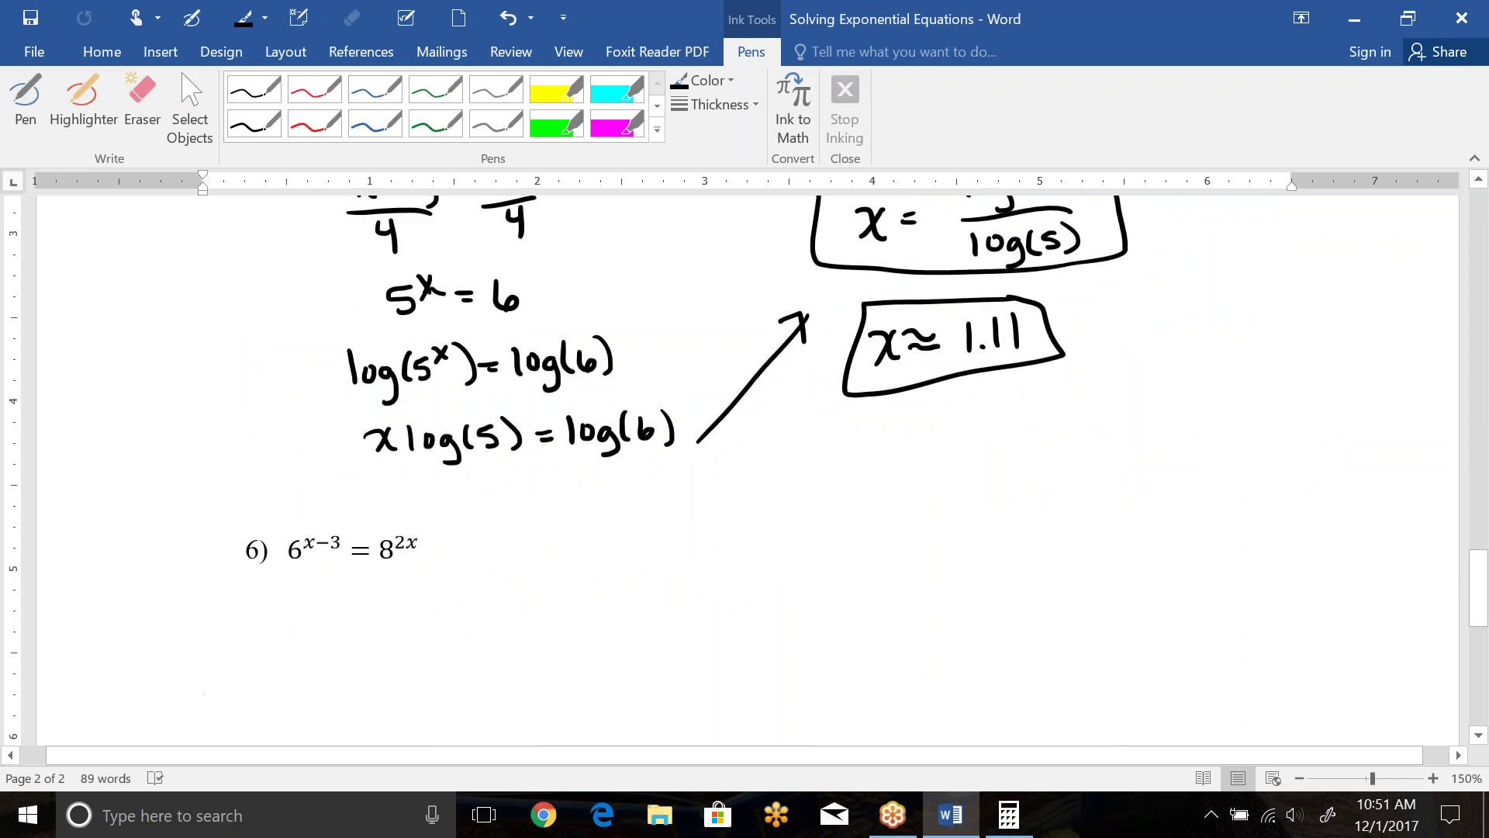
pyautogui.scroll(-6, 203, 702)
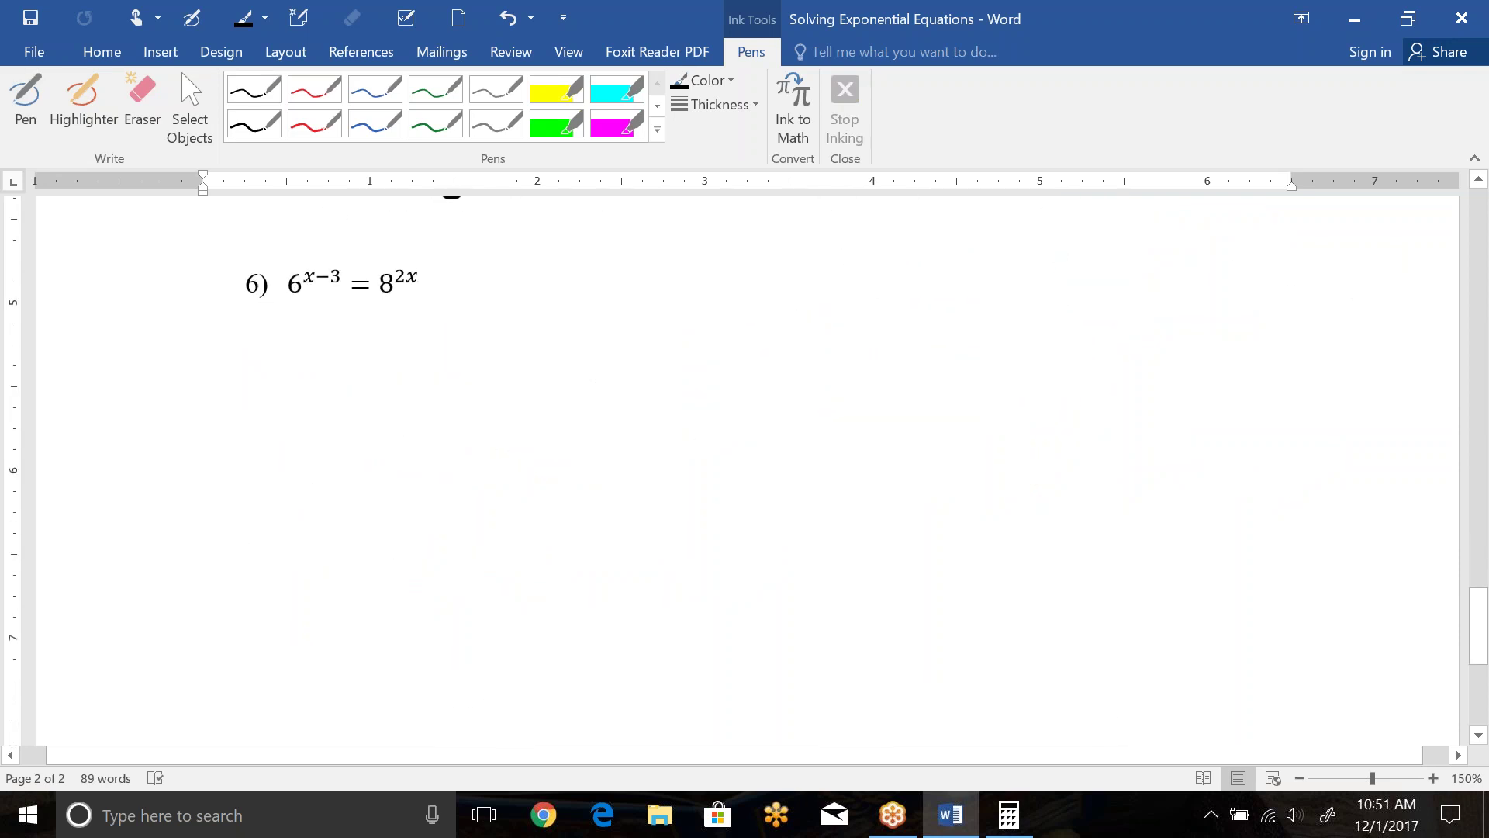
pyautogui.scroll(-1, 203, 707)
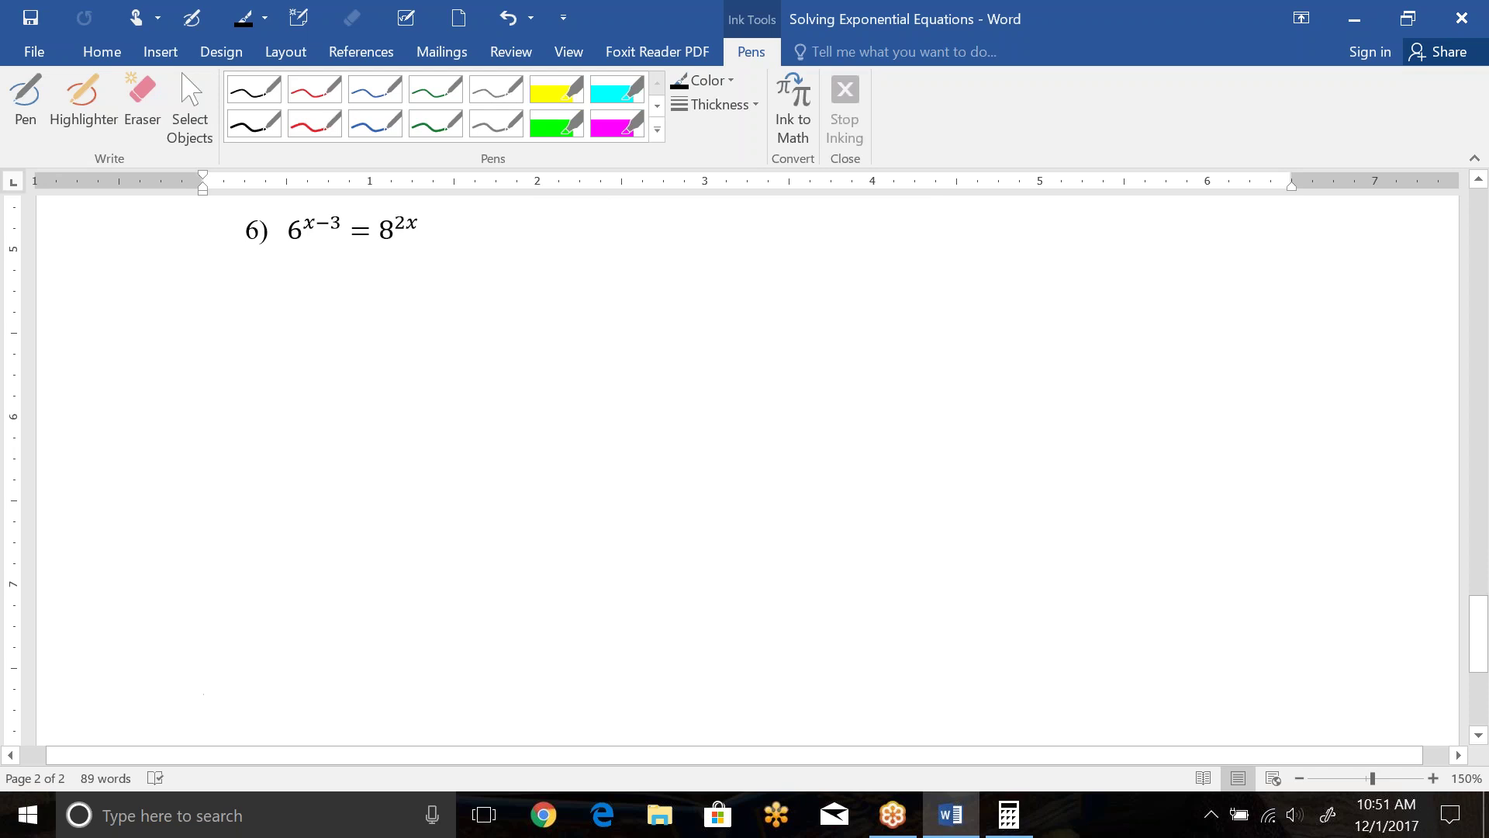
pyautogui.click(248, 90)
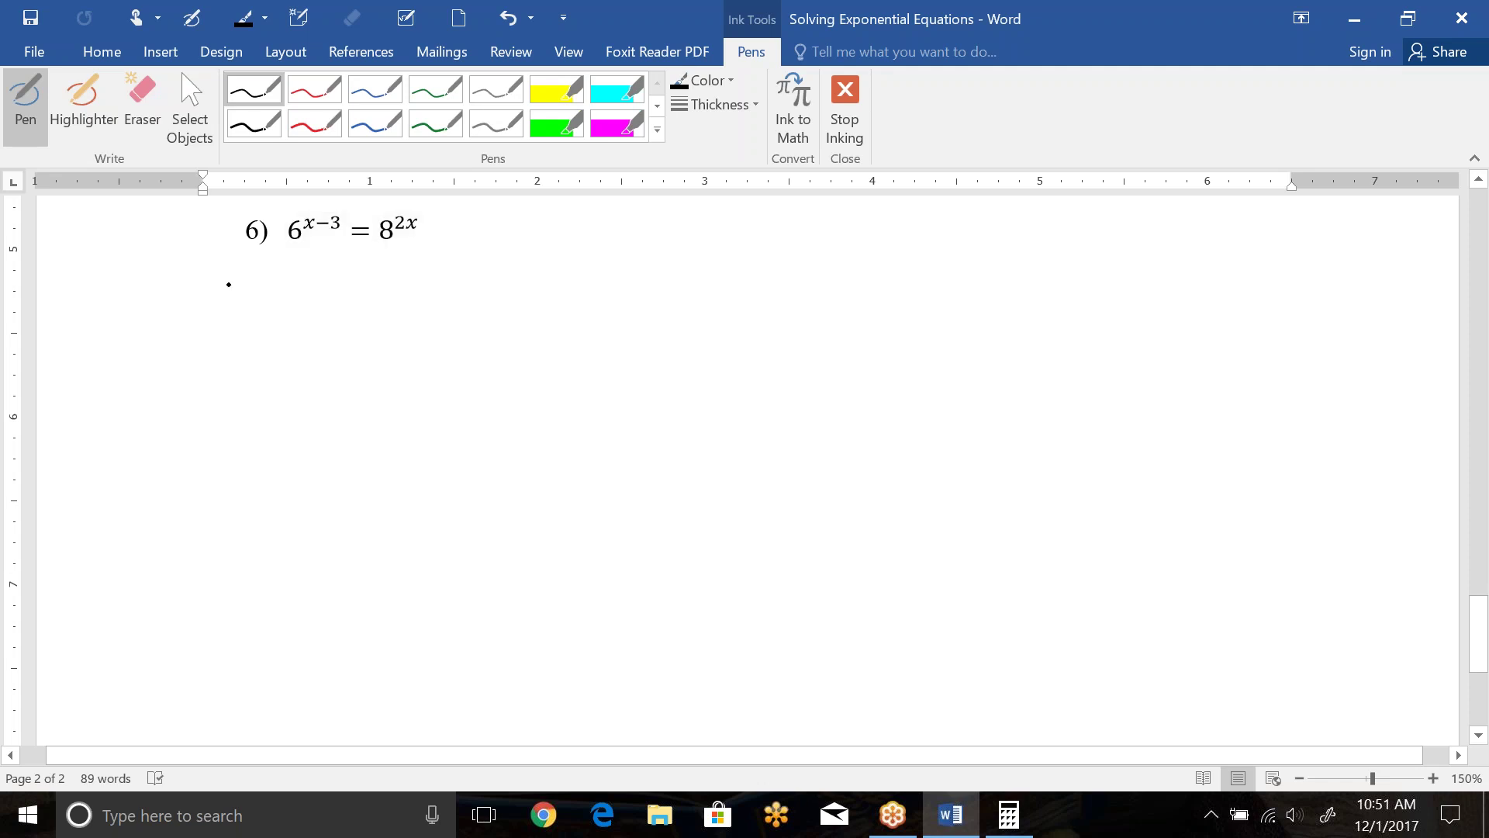
pyautogui.click(375, 89)
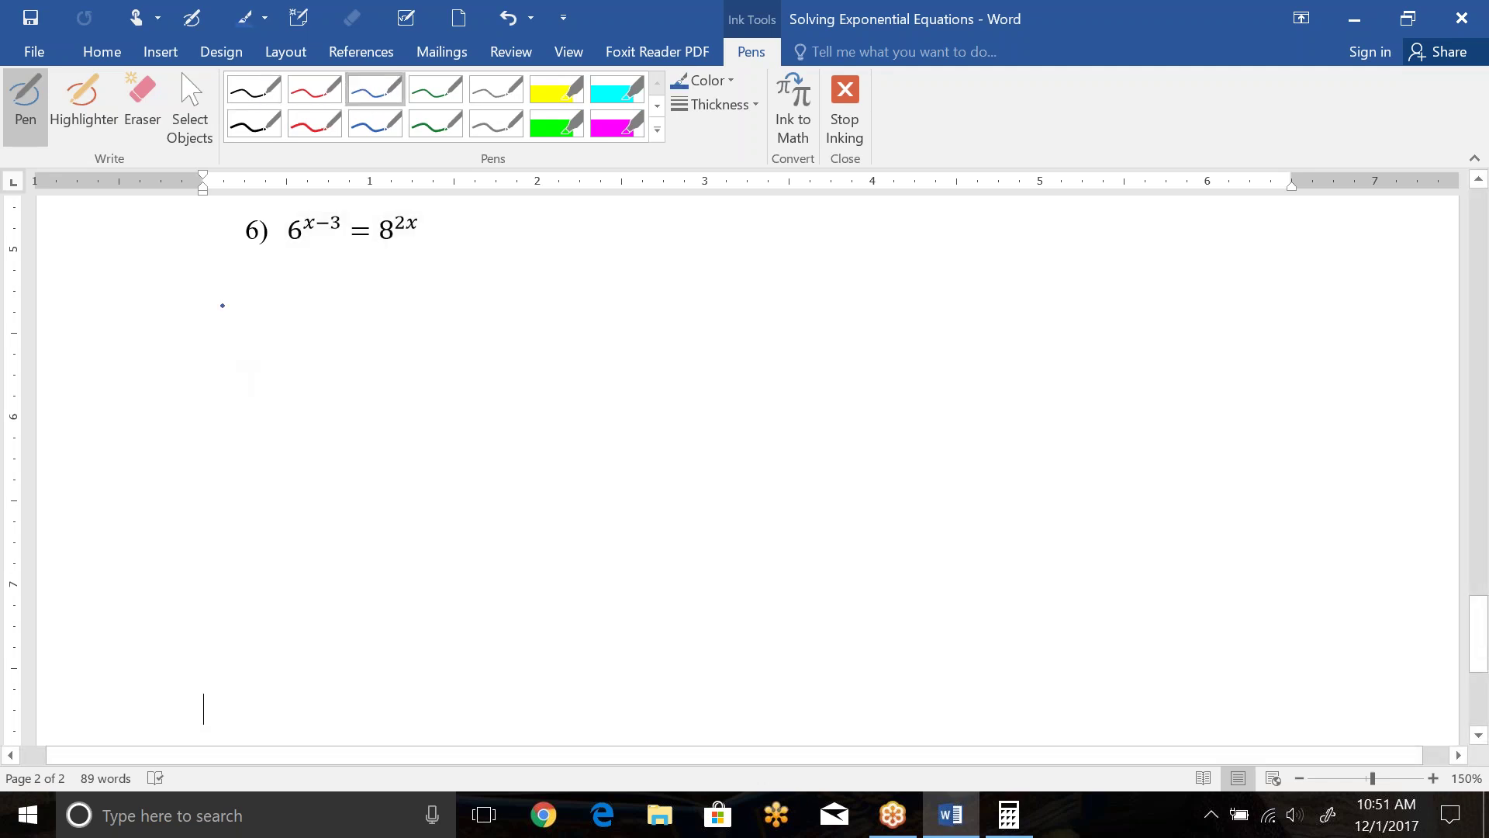
pyautogui.moveTo(220, 288)
pyautogui.mouseDown()
pyautogui.moveTo(218, 330)
pyautogui.moveTo(237, 314)
pyautogui.moveTo(249, 351)
pyautogui.mouseUp()
pyautogui.moveTo(290, 287)
pyautogui.mouseDown()
pyautogui.moveTo(287, 331)
pyautogui.moveTo(337, 301)
pyautogui.moveTo(323, 303)
pyautogui.mouseUp()
pyautogui.moveTo(347, 293); pyautogui.dragTo(384, 337)
pyautogui.moveTo(425, 290); pyautogui.dragTo(444, 288)
pyautogui.moveTo(428, 299); pyautogui.dragTo(444, 298)
pyautogui.moveTo(470, 279); pyautogui.dragTo(472, 317)
pyautogui.moveTo(493, 295); pyautogui.dragTo(503, 338)
pyautogui.moveTo(540, 274)
pyautogui.mouseDown()
pyautogui.moveTo(535, 320)
pyautogui.moveTo(588, 275)
pyautogui.mouseUp()
pyautogui.moveTo(591, 262); pyautogui.dragTo(620, 318)
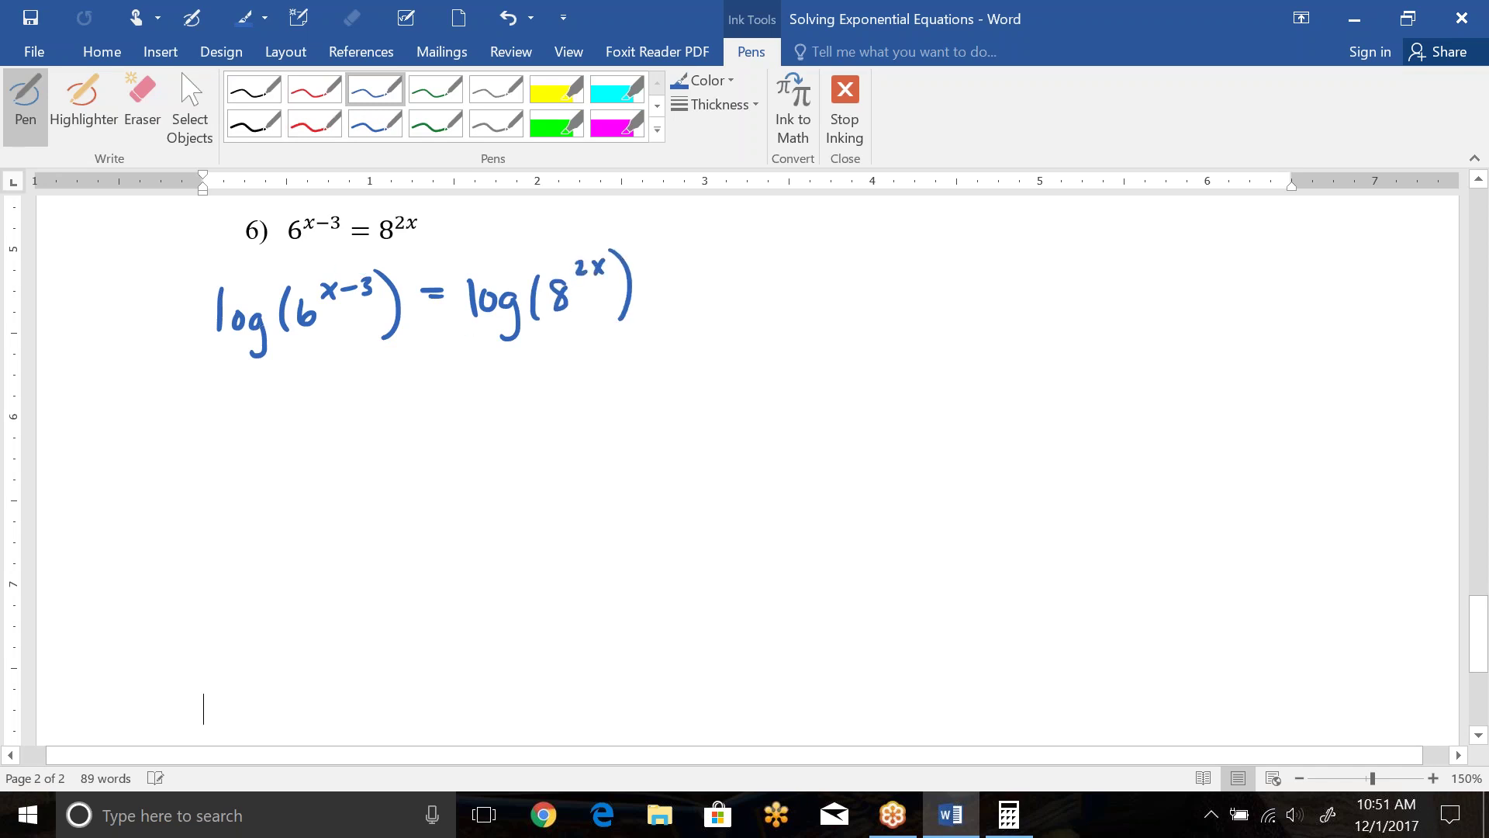
# - Highlight the x−3 and 2x exponents in yellow
pyautogui.click(556, 89)
pyautogui.moveTo(327, 267)
pyautogui.mouseDown()
pyautogui.moveTo(328, 310)
pyautogui.moveTo(370, 284)
pyautogui.mouseUp()
pyautogui.moveTo(582, 247); pyautogui.dragTo(602, 278)
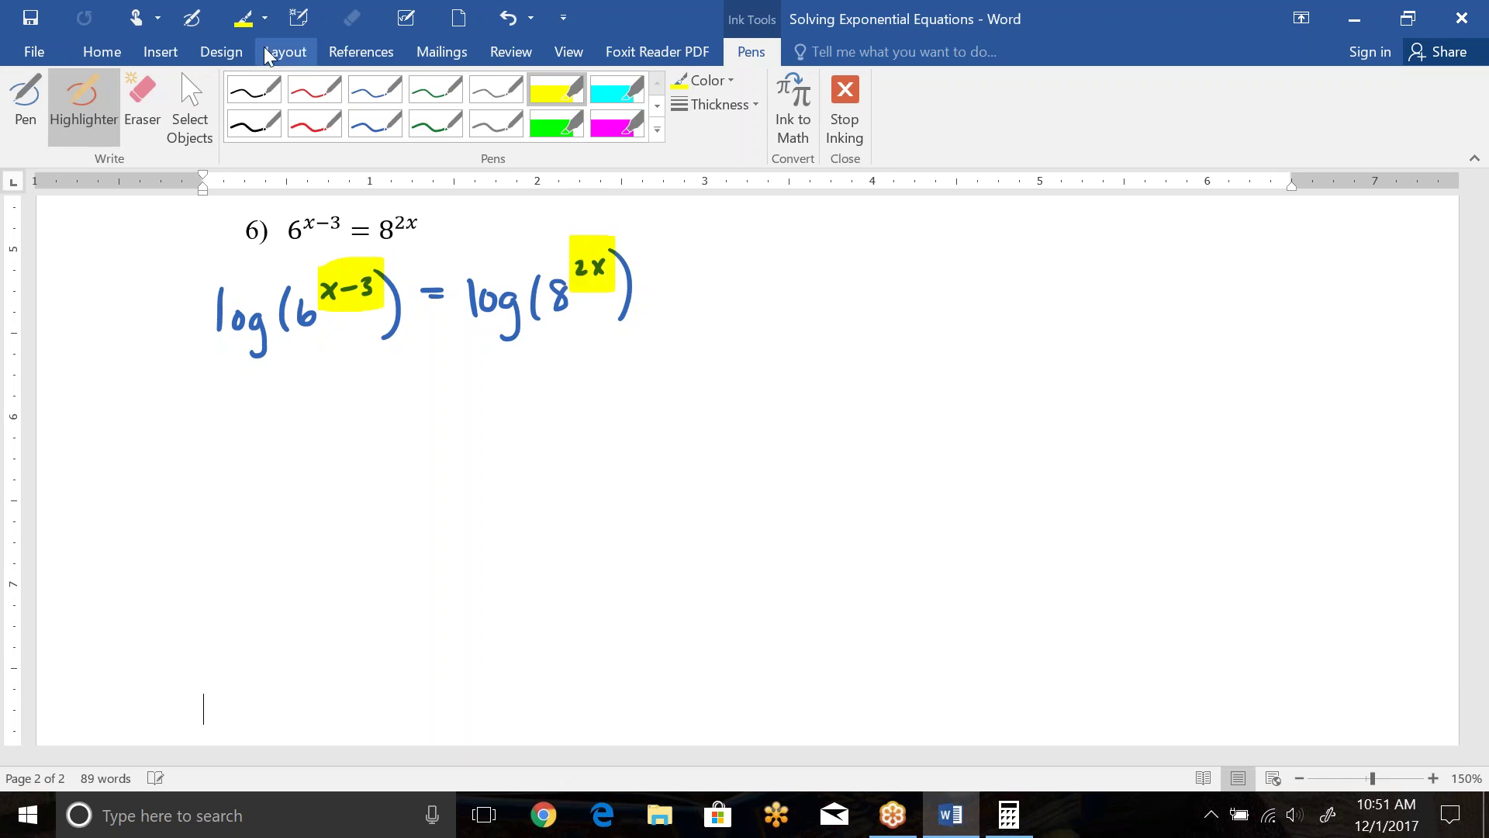
# - Write the next line (x−3)log(6) = 2x log(8) in blue ink
pyautogui.click(375, 88)
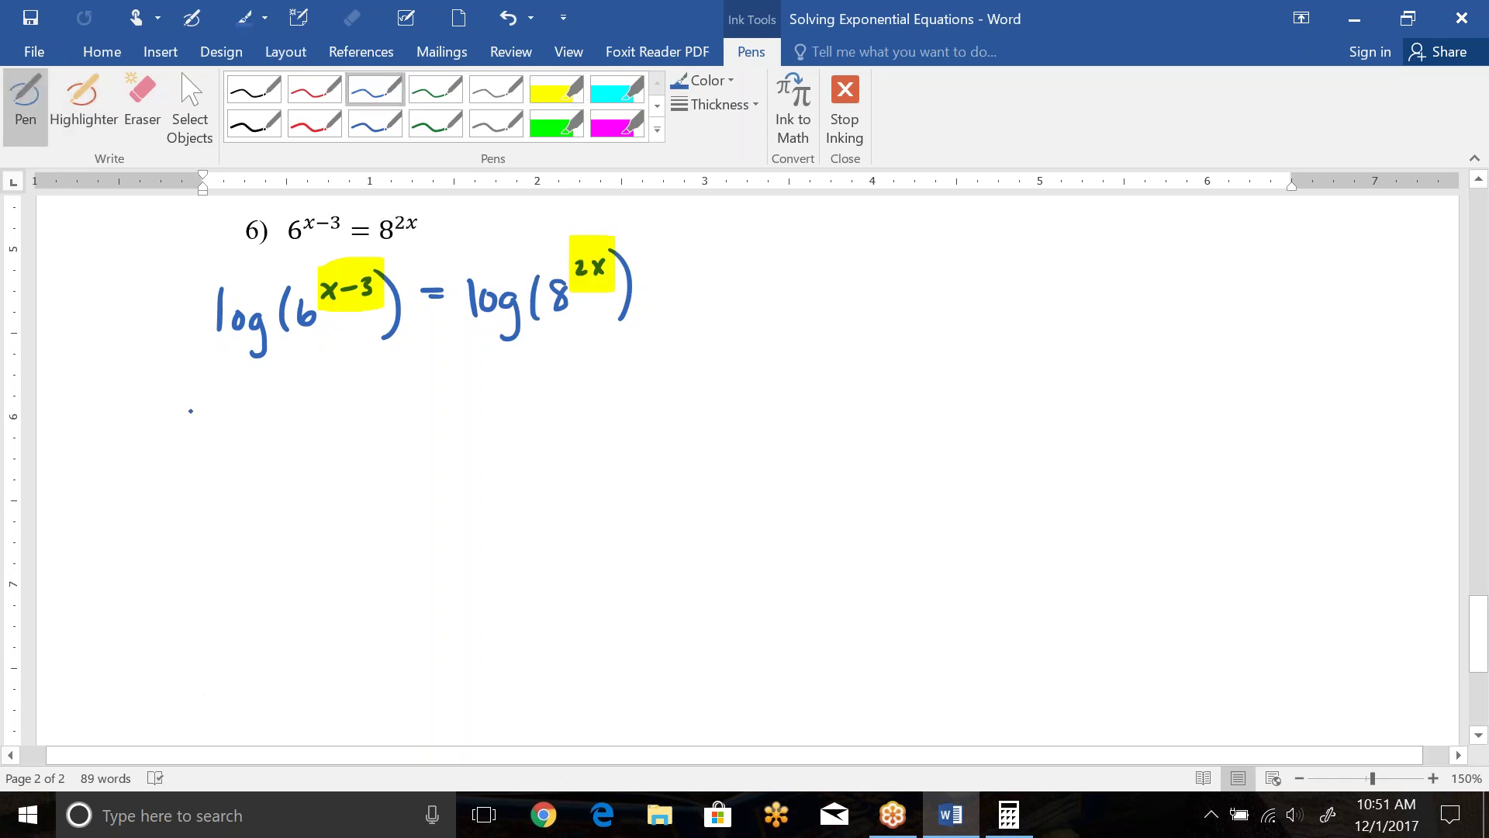
pyautogui.moveTo(190, 410); pyautogui.dragTo(184, 449)
pyautogui.moveTo(200, 425); pyautogui.dragTo(214, 441)
pyautogui.moveTo(230, 437); pyautogui.dragTo(249, 437)
pyautogui.moveTo(252, 421)
pyautogui.mouseDown()
pyautogui.moveTo(268, 428)
pyautogui.moveTo(258, 448)
pyautogui.moveTo(324, 424)
pyautogui.moveTo(335, 463)
pyautogui.mouseUp()
pyautogui.click(322, 423)
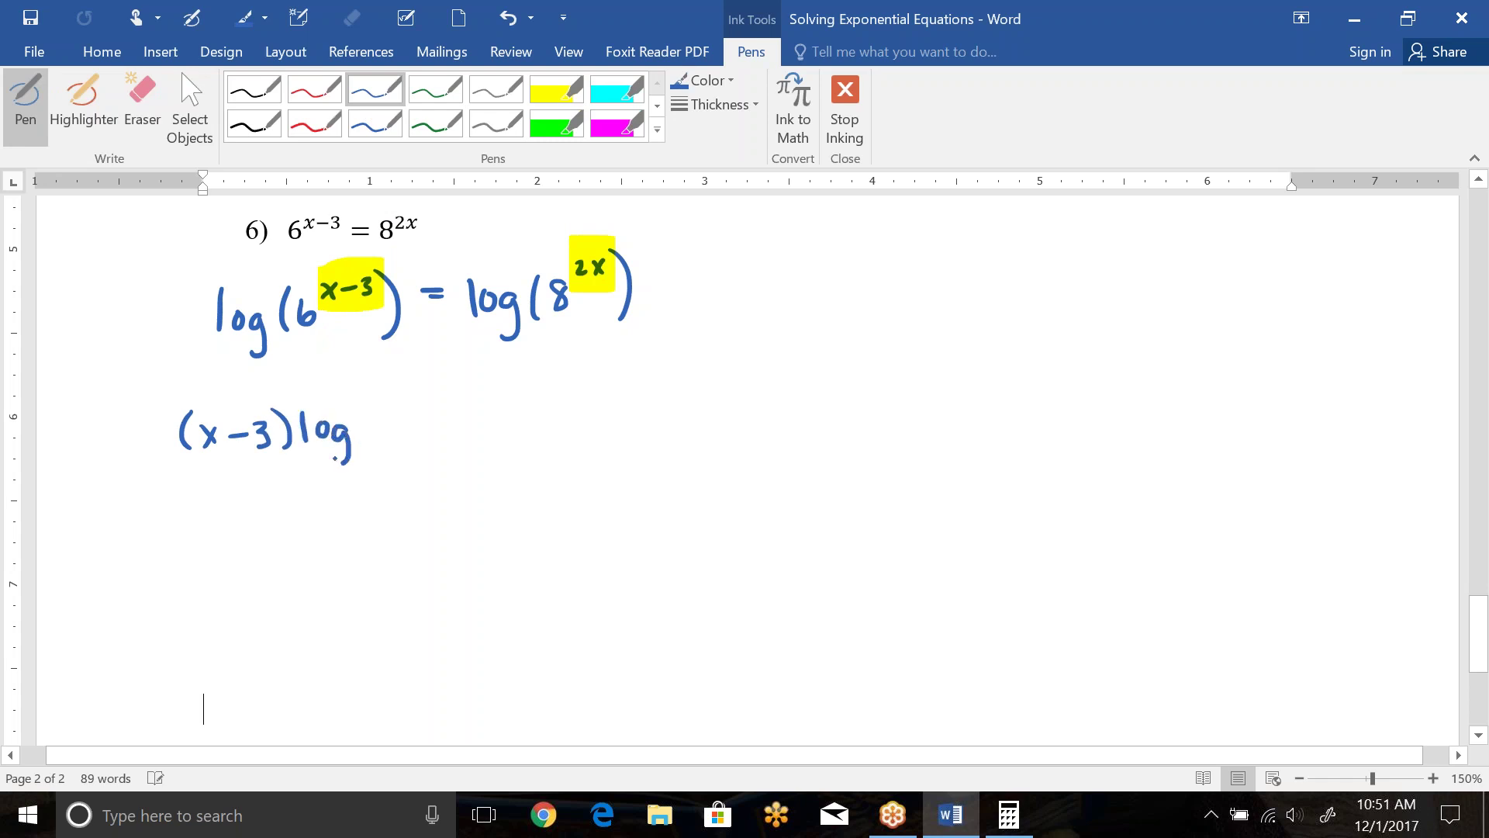
pyautogui.moveTo(369, 409)
pyautogui.mouseDown()
pyautogui.moveTo(367, 439)
pyautogui.moveTo(381, 428)
pyautogui.moveTo(404, 446)
pyautogui.moveTo(452, 416)
pyautogui.mouseUp()
pyautogui.moveTo(437, 425); pyautogui.dragTo(514, 428)
pyautogui.moveTo(535, 410)
pyautogui.mouseDown()
pyautogui.moveTo(541, 440)
pyautogui.moveTo(568, 427)
pyautogui.mouseUp()
pyautogui.moveTo(594, 397)
pyautogui.mouseDown()
pyautogui.moveTo(583, 419)
pyautogui.moveTo(589, 397)
pyautogui.mouseUp()
pyautogui.moveTo(608, 388); pyautogui.dragTo(612, 422)
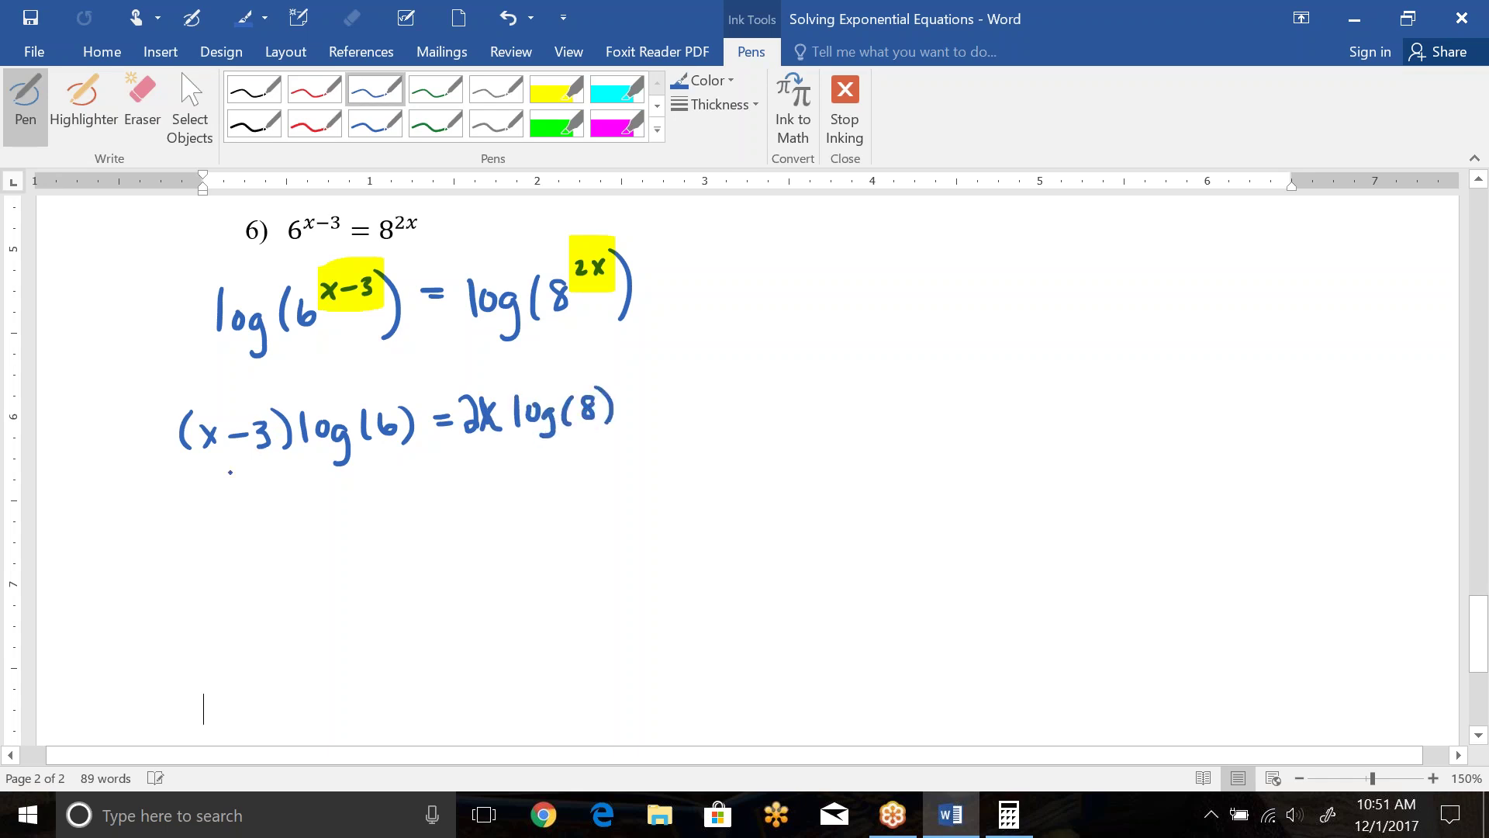
# - Write the expanded line x log(6) − 3log(6) = 2x log(8) below it
pyautogui.moveTo(165, 497); pyautogui.dragTo(204, 521)
pyautogui.moveTo(230, 502)
pyautogui.mouseDown()
pyautogui.moveTo(253, 522)
pyautogui.moveTo(240, 543)
pyautogui.mouseUp()
pyautogui.moveTo(267, 482)
pyautogui.mouseDown()
pyautogui.moveTo(261, 517)
pyautogui.moveTo(283, 501)
pyautogui.mouseUp()
pyautogui.moveTo(301, 486)
pyautogui.mouseDown()
pyautogui.moveTo(312, 518)
pyautogui.moveTo(356, 499)
pyautogui.mouseUp()
pyautogui.moveTo(368, 485)
pyautogui.mouseDown()
pyautogui.moveTo(390, 496)
pyautogui.moveTo(372, 510)
pyautogui.mouseUp()
pyautogui.moveTo(400, 478)
pyautogui.mouseDown()
pyautogui.moveTo(397, 510)
pyautogui.moveTo(419, 495)
pyautogui.moveTo(439, 533)
pyautogui.mouseUp()
pyautogui.moveTo(461, 470); pyautogui.dragTo(458, 508)
pyautogui.moveTo(485, 477); pyautogui.dragTo(478, 492)
pyautogui.moveTo(496, 470); pyautogui.dragTo(498, 512)
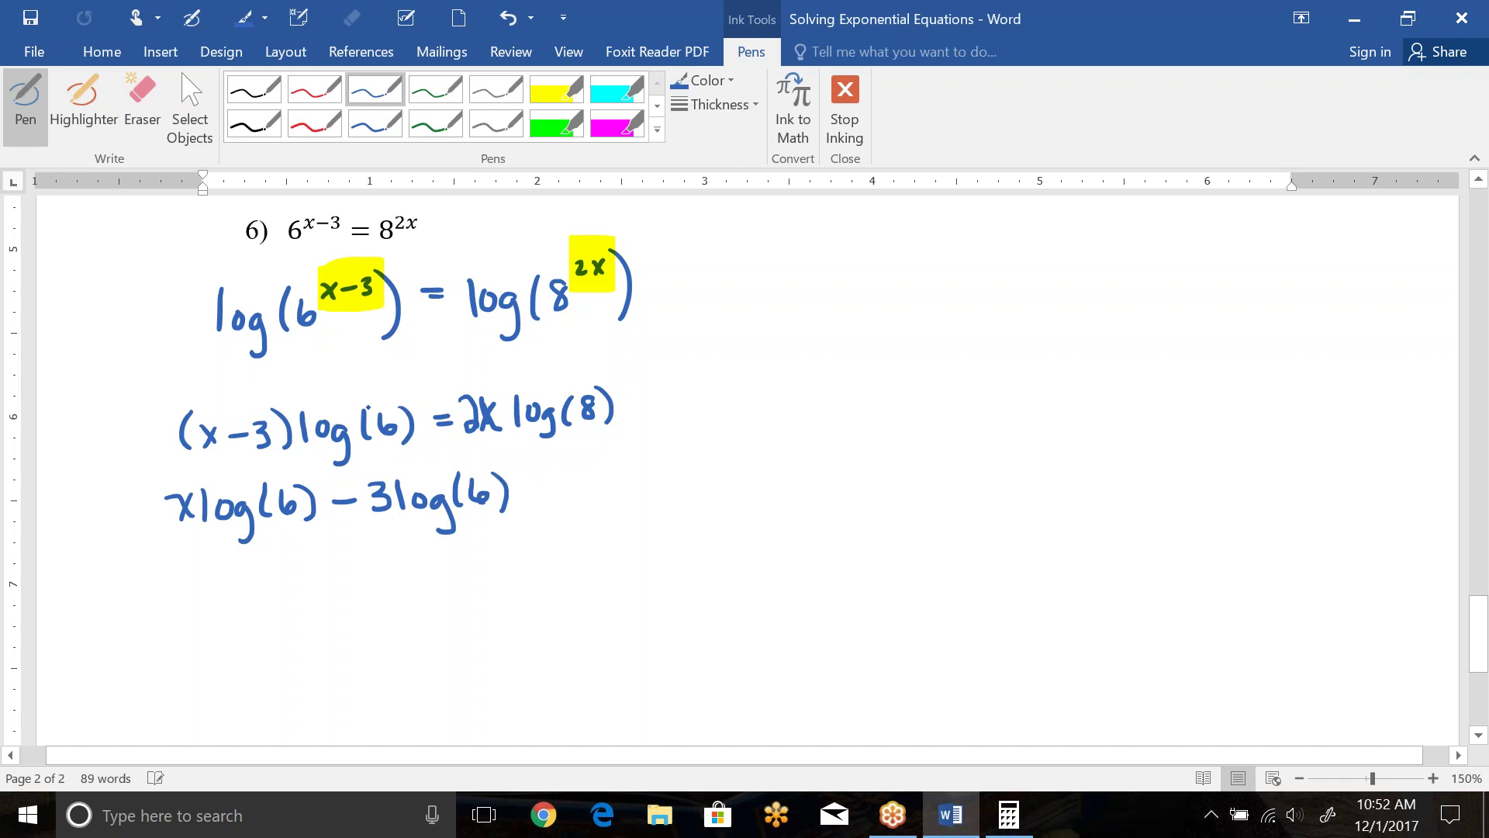
pyautogui.moveTo(369, 406); pyautogui.dragTo(369, 439)
pyautogui.click(526, 488)
pyautogui.moveTo(528, 491); pyautogui.dragTo(543, 490)
pyautogui.moveTo(528, 496); pyautogui.dragTo(619, 495)
pyautogui.moveTo(618, 477)
pyautogui.mouseDown()
pyautogui.moveTo(599, 497)
pyautogui.moveTo(653, 477)
pyautogui.moveTo(672, 512)
pyautogui.mouseUp()
pyautogui.moveTo(693, 452); pyautogui.dragTo(687, 489)
pyautogui.moveTo(712, 459)
pyautogui.mouseDown()
pyautogui.moveTo(704, 470)
pyautogui.moveTo(710, 459)
pyautogui.mouseUp()
pyautogui.moveTo(727, 448); pyautogui.dragTo(732, 497)
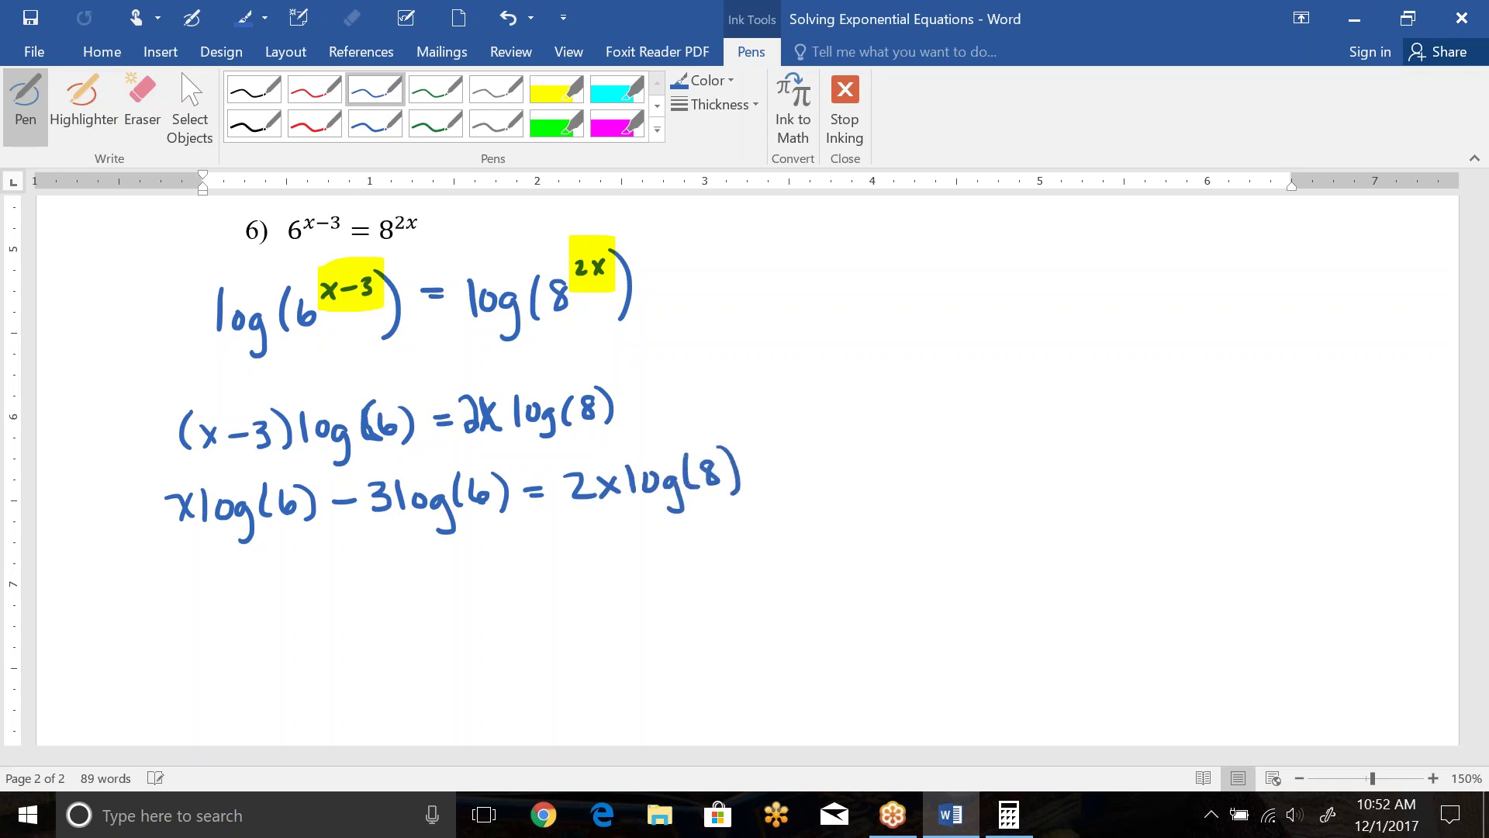
# - Highlight the x terms on both sides of the third line in cyan
pyautogui.click(610, 93)
pyautogui.moveTo(165, 498); pyautogui.dragTo(189, 500)
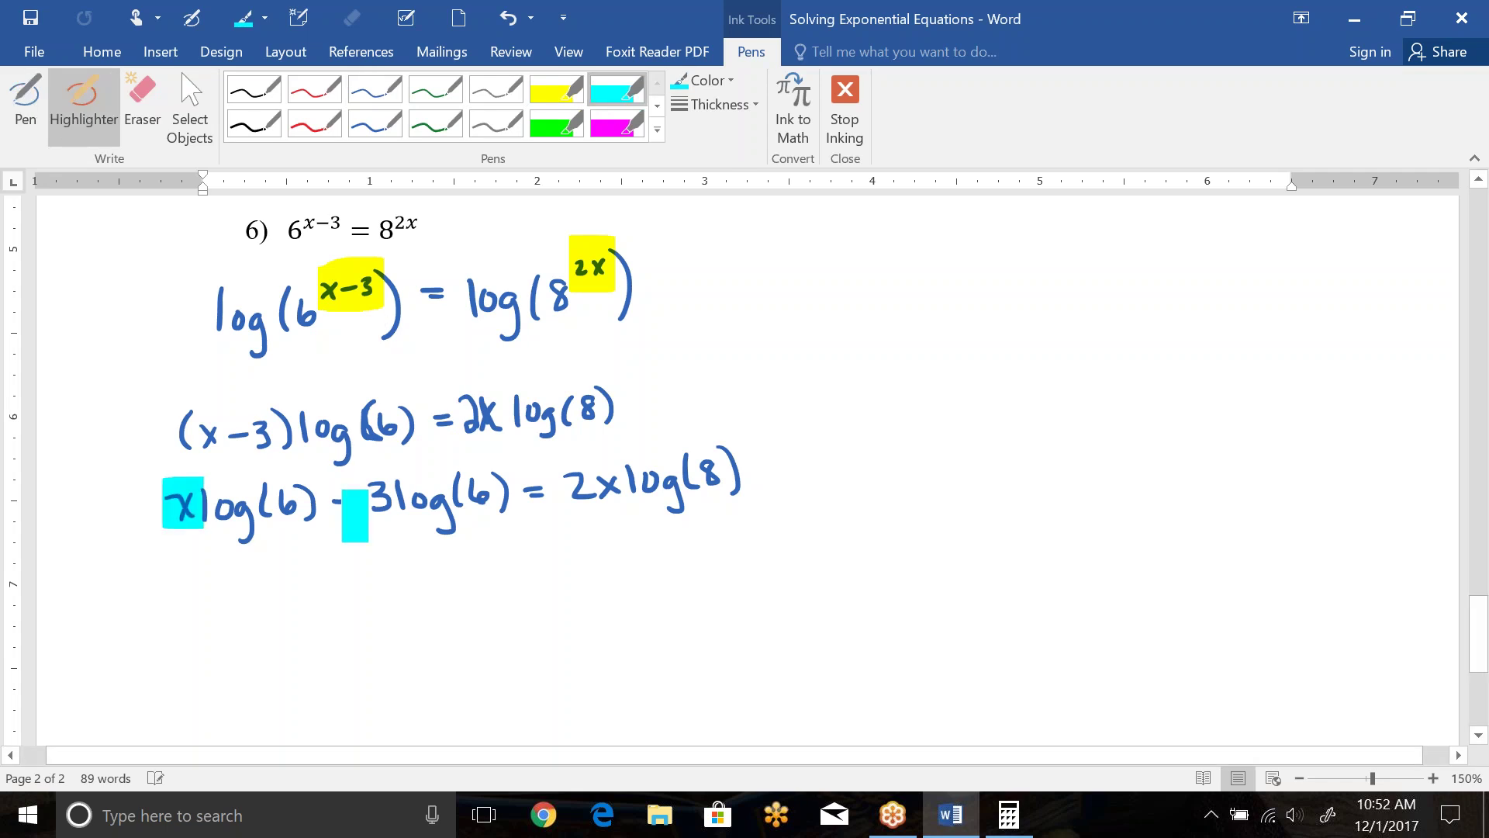
pyautogui.moveTo(603, 485); pyautogui.dragTo(615, 485)
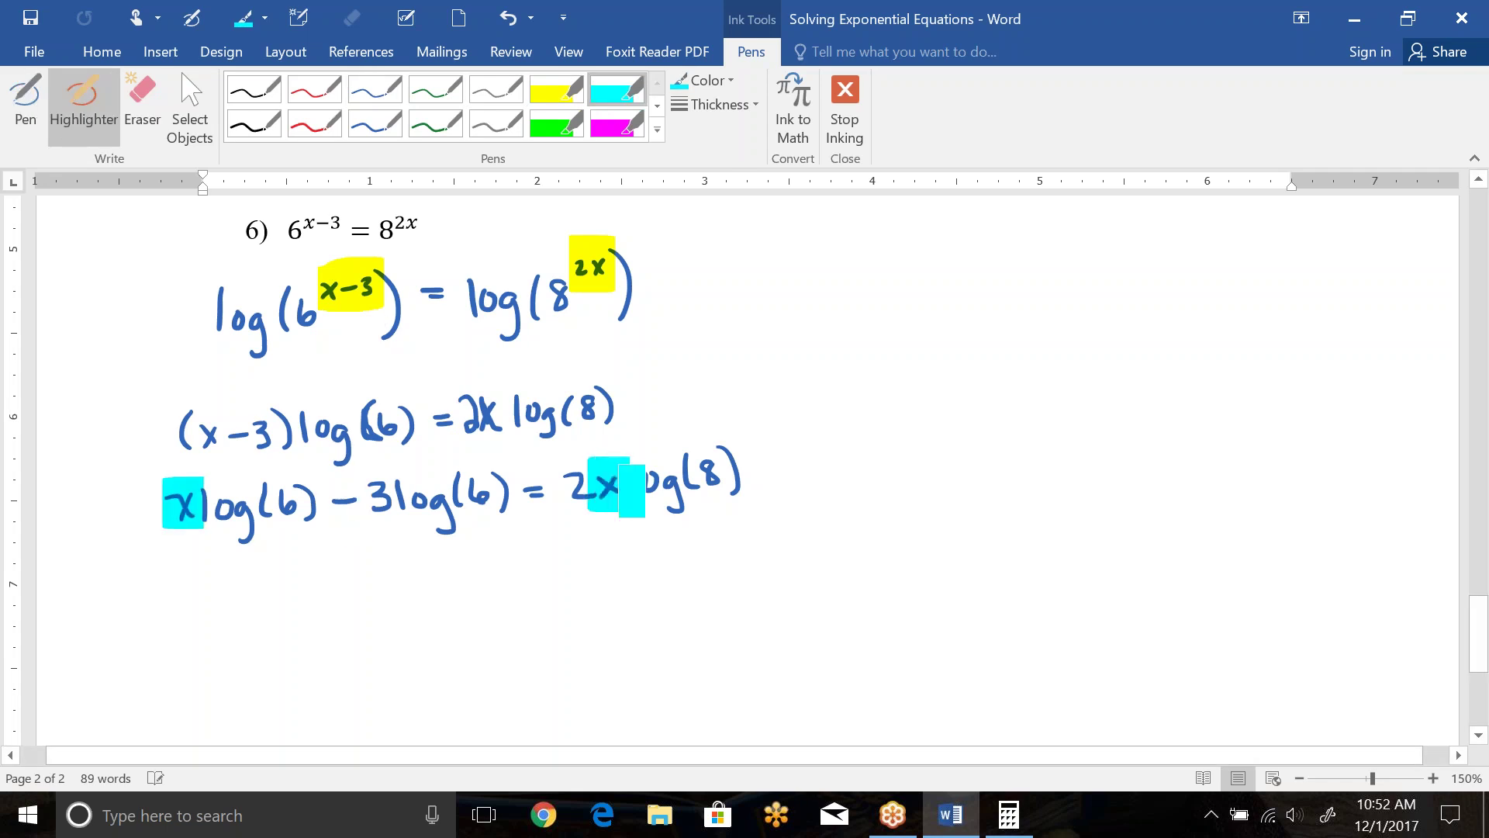
# - In black ink, write x log(6) − 2x log(8) = 3log(6) on a new line
pyautogui.click(256, 91)
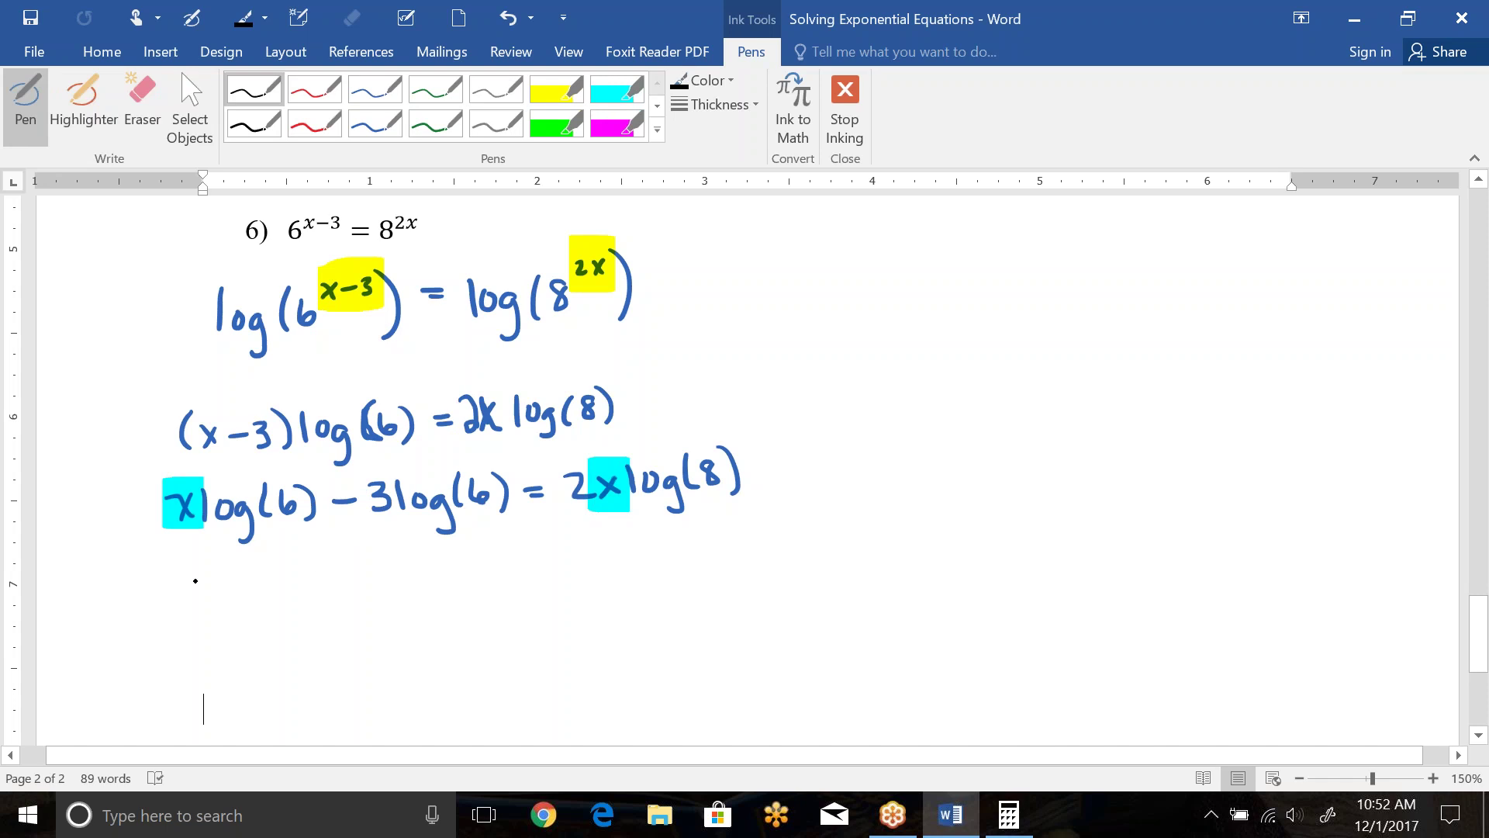
pyautogui.moveTo(172, 583)
pyautogui.mouseDown()
pyautogui.moveTo(198, 610)
pyautogui.moveTo(172, 612)
pyautogui.mouseUp()
pyautogui.moveTo(208, 570)
pyautogui.mouseDown()
pyautogui.moveTo(203, 607)
pyautogui.moveTo(225, 585)
pyautogui.mouseUp()
pyautogui.moveTo(237, 586); pyautogui.dragTo(233, 621)
pyautogui.moveTo(265, 565)
pyautogui.mouseDown()
pyautogui.moveTo(266, 605)
pyautogui.moveTo(352, 586)
pyautogui.moveTo(411, 597)
pyautogui.mouseUp()
pyautogui.moveTo(411, 572)
pyautogui.mouseDown()
pyautogui.moveTo(389, 597)
pyautogui.moveTo(420, 597)
pyautogui.mouseUp()
pyautogui.moveTo(447, 578)
pyautogui.mouseDown()
pyautogui.moveTo(465, 583)
pyautogui.moveTo(456, 612)
pyautogui.mouseUp()
pyautogui.moveTo(489, 560); pyautogui.dragTo(482, 593)
pyautogui.moveTo(507, 567); pyautogui.dragTo(498, 572)
pyautogui.moveTo(515, 560)
pyautogui.mouseDown()
pyautogui.moveTo(518, 594)
pyautogui.moveTo(556, 580)
pyautogui.mouseUp()
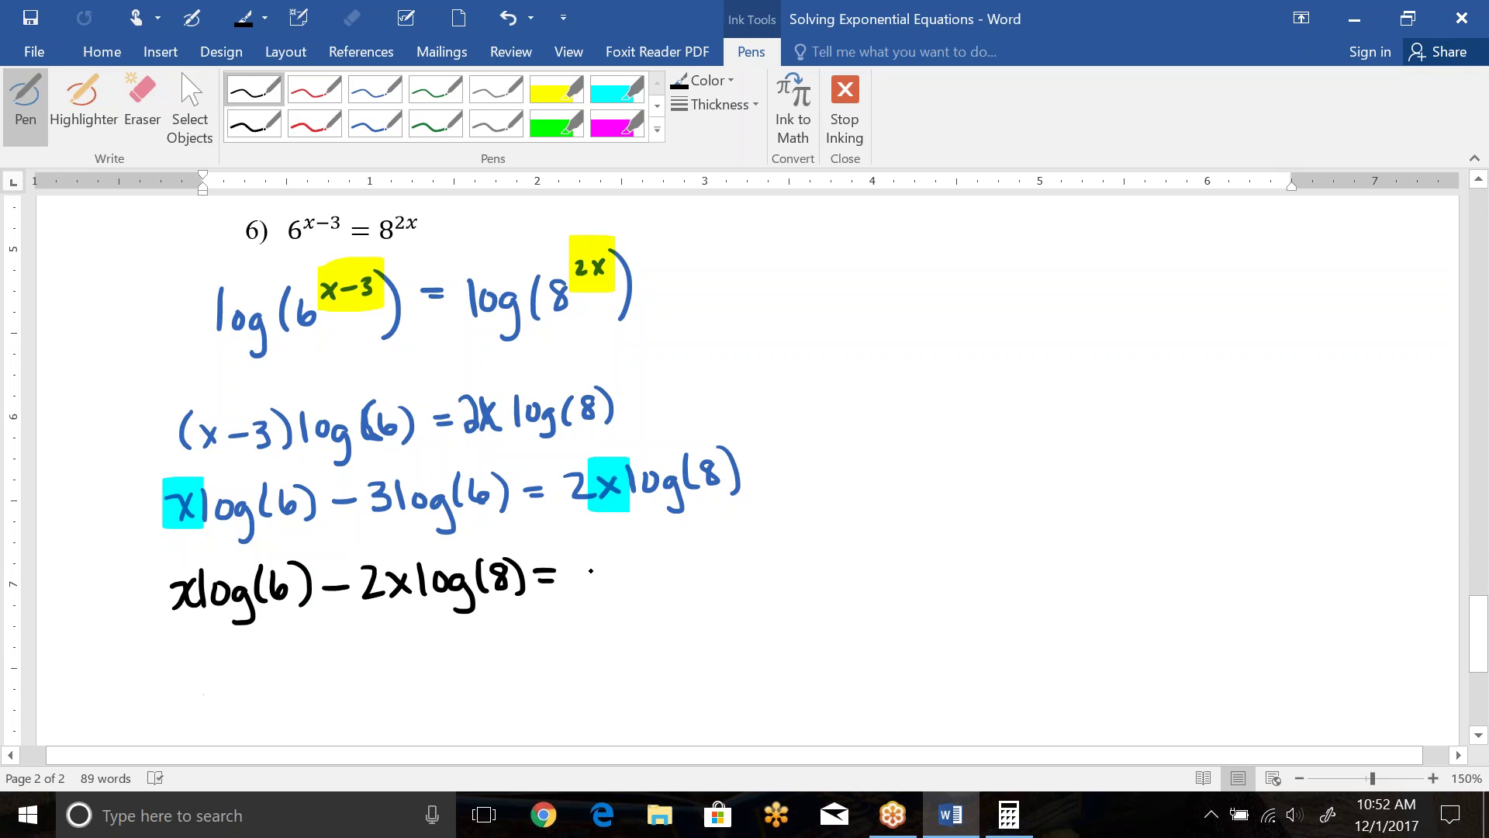
pyautogui.moveTo(581, 561)
pyautogui.mouseDown()
pyautogui.moveTo(610, 574)
pyautogui.moveTo(592, 582)
pyautogui.moveTo(644, 565)
pyautogui.mouseUp()
pyautogui.moveTo(668, 571); pyautogui.dragTo(671, 601)
pyautogui.moveTo(693, 548); pyautogui.dragTo(686, 583)
pyautogui.moveTo(709, 555); pyautogui.dragTo(719, 572)
pyautogui.moveTo(726, 544); pyautogui.dragTo(729, 584)
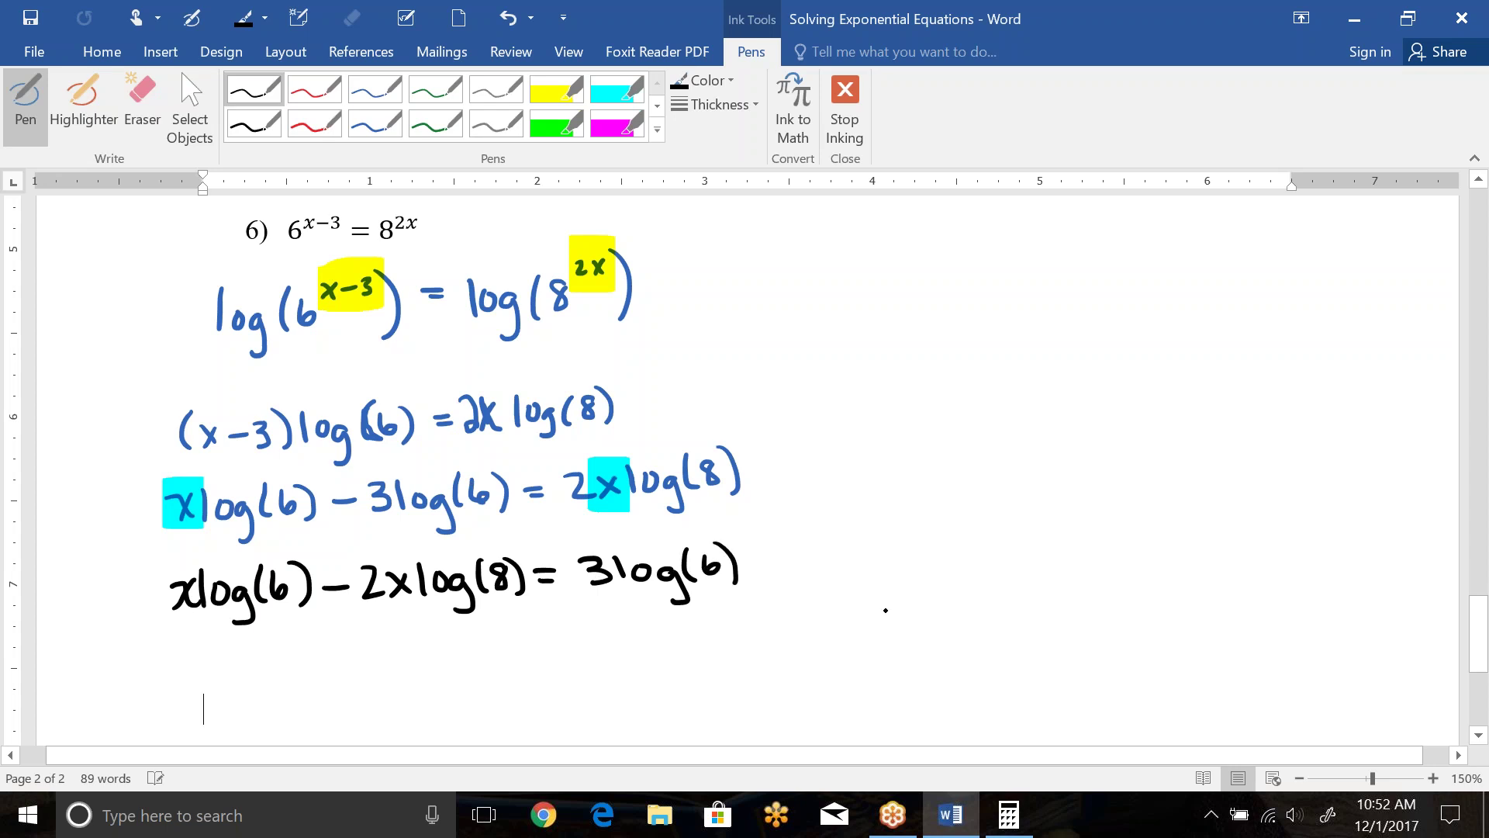
pyautogui.scroll(-2, 813, 726)
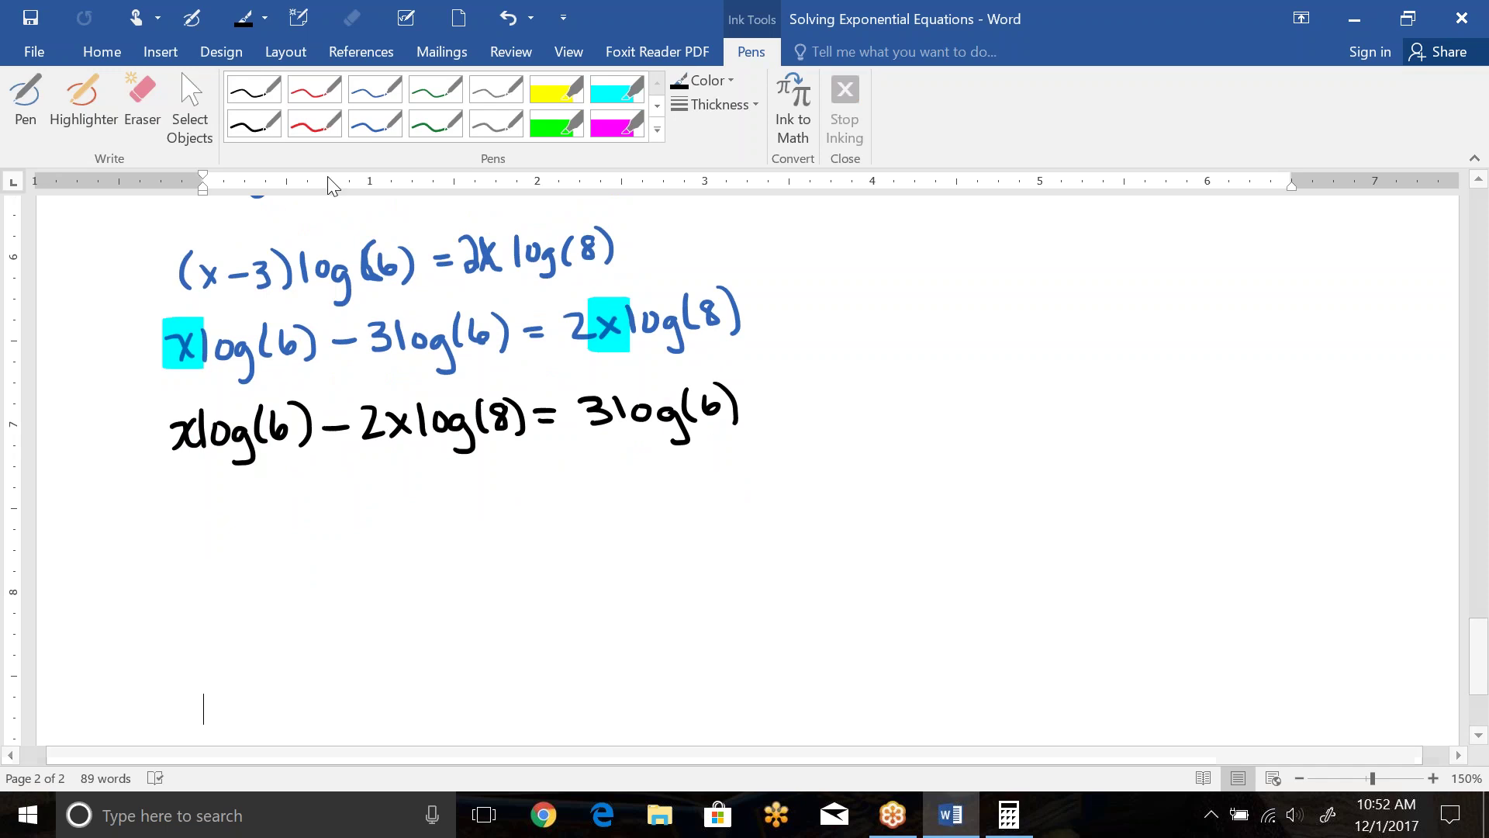
# - Write a red x, then in black x(log(6) − 2log(8)) = 3log(6)
pyautogui.click(321, 88)
pyautogui.moveTo(164, 509)
pyautogui.mouseDown()
pyautogui.moveTo(197, 543)
pyautogui.moveTo(175, 545)
pyautogui.mouseUp()
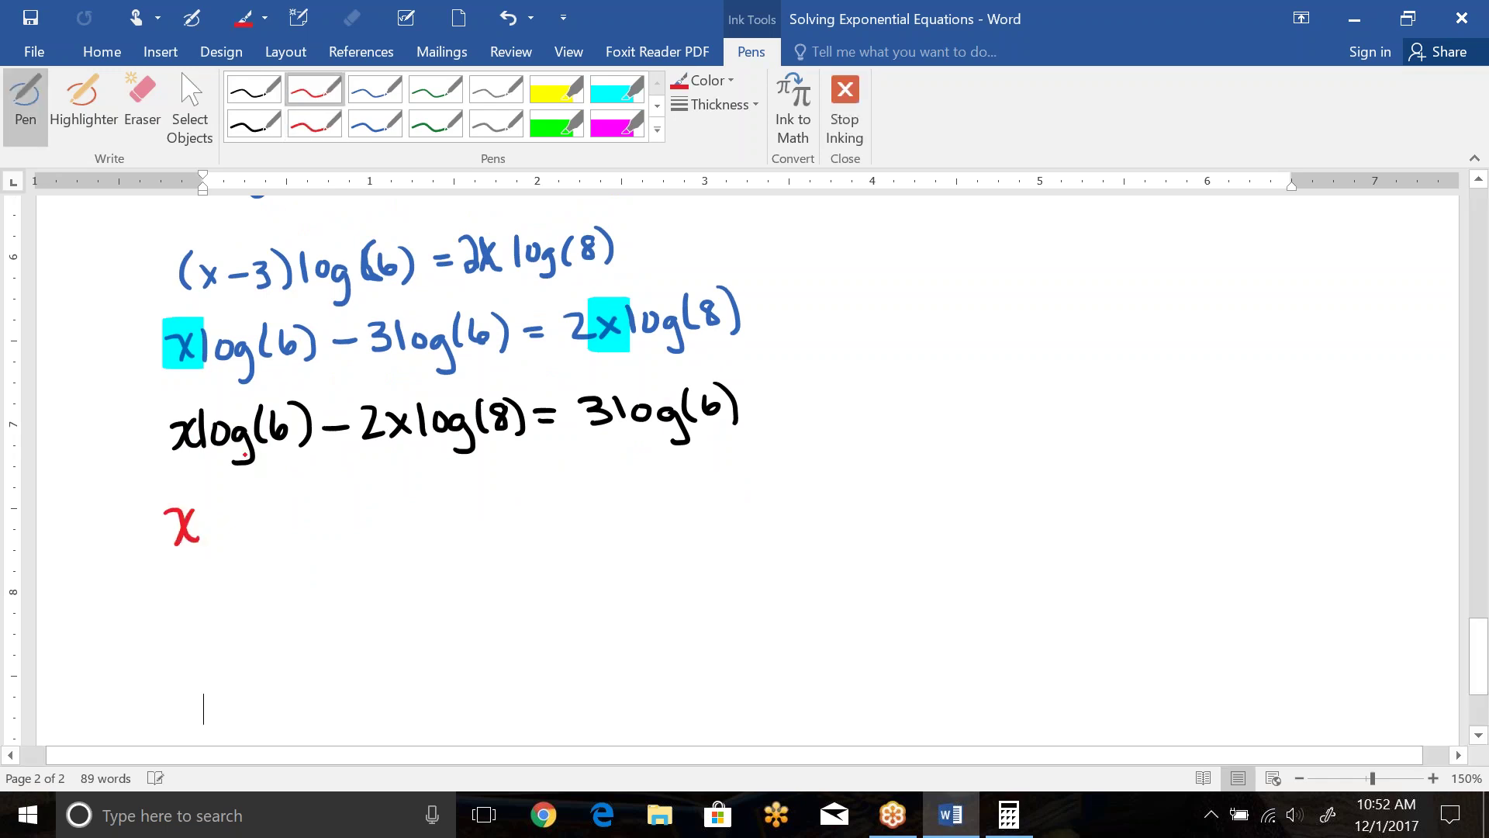
pyautogui.click(253, 88)
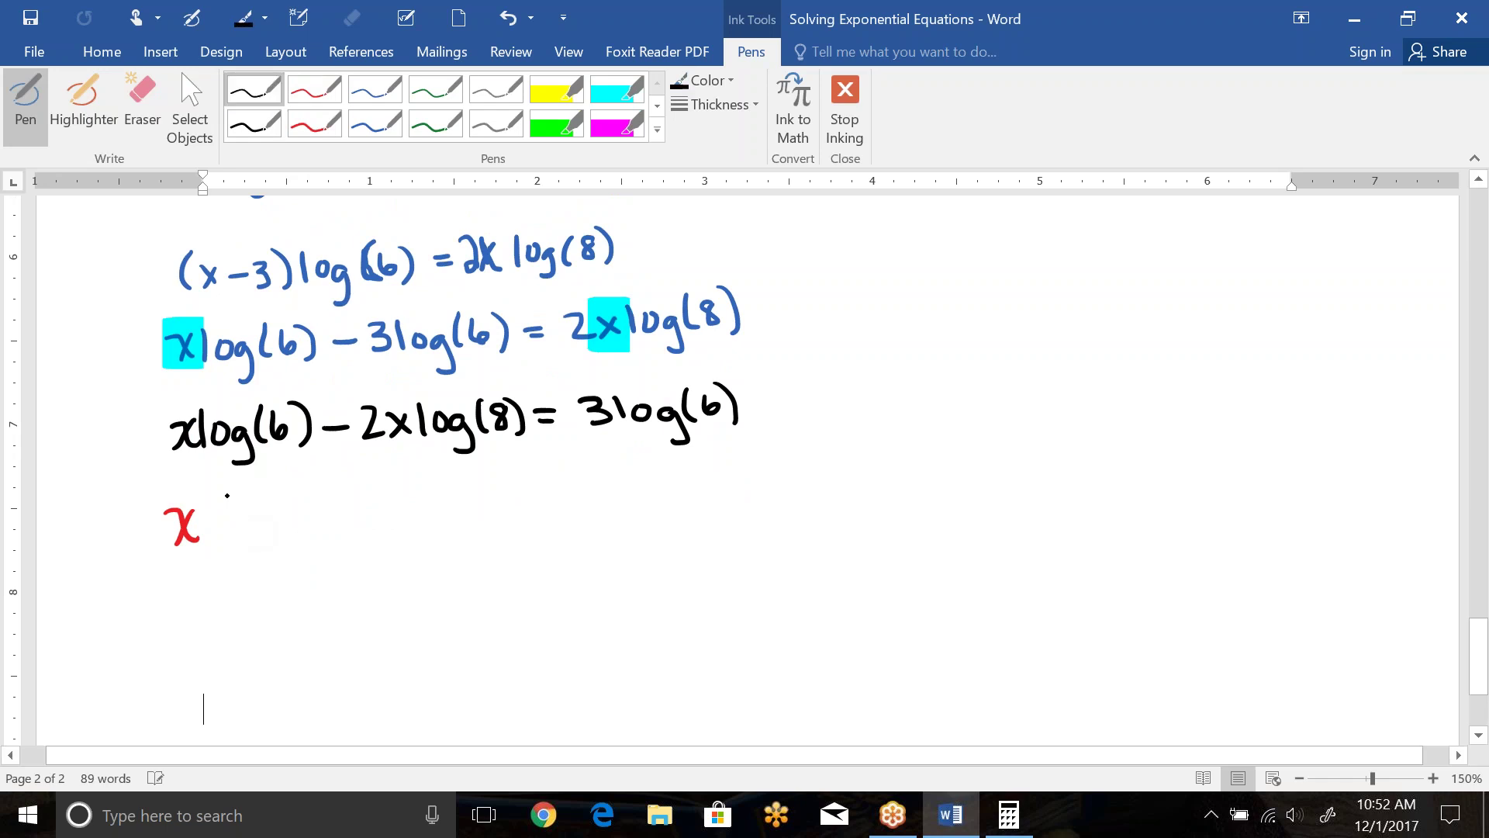
pyautogui.moveTo(227, 486)
pyautogui.mouseDown()
pyautogui.moveTo(215, 510)
pyautogui.moveTo(237, 537)
pyautogui.moveTo(261, 520)
pyautogui.mouseUp()
pyautogui.moveTo(284, 518); pyautogui.dragTo(270, 550)
pyautogui.moveTo(297, 492)
pyautogui.mouseDown()
pyautogui.moveTo(290, 531)
pyautogui.moveTo(312, 518)
pyautogui.mouseUp()
pyautogui.moveTo(330, 489); pyautogui.dragTo(334, 530)
pyautogui.moveTo(355, 516); pyautogui.dragTo(373, 515)
pyautogui.moveTo(382, 498); pyautogui.dragTo(415, 520)
pyautogui.moveTo(433, 504); pyautogui.dragTo(434, 518)
pyautogui.moveTo(459, 506); pyautogui.dragTo(450, 533)
pyautogui.moveTo(481, 480)
pyautogui.mouseDown()
pyautogui.moveTo(472, 510)
pyautogui.moveTo(493, 497)
pyautogui.moveTo(548, 518)
pyautogui.moveTo(604, 483)
pyautogui.mouseUp()
pyautogui.moveTo(584, 495); pyautogui.dragTo(602, 494)
pyautogui.moveTo(625, 469)
pyautogui.mouseDown()
pyautogui.moveTo(642, 471)
pyautogui.moveTo(632, 497)
pyautogui.moveTo(669, 494)
pyautogui.mouseUp()
pyautogui.moveTo(687, 476)
pyautogui.mouseDown()
pyautogui.moveTo(687, 493)
pyautogui.moveTo(686, 478)
pyautogui.mouseUp()
pyautogui.moveTo(719, 482)
pyautogui.mouseDown()
pyautogui.moveTo(703, 517)
pyautogui.moveTo(743, 487)
pyautogui.moveTo(770, 500)
pyautogui.mouseUp()
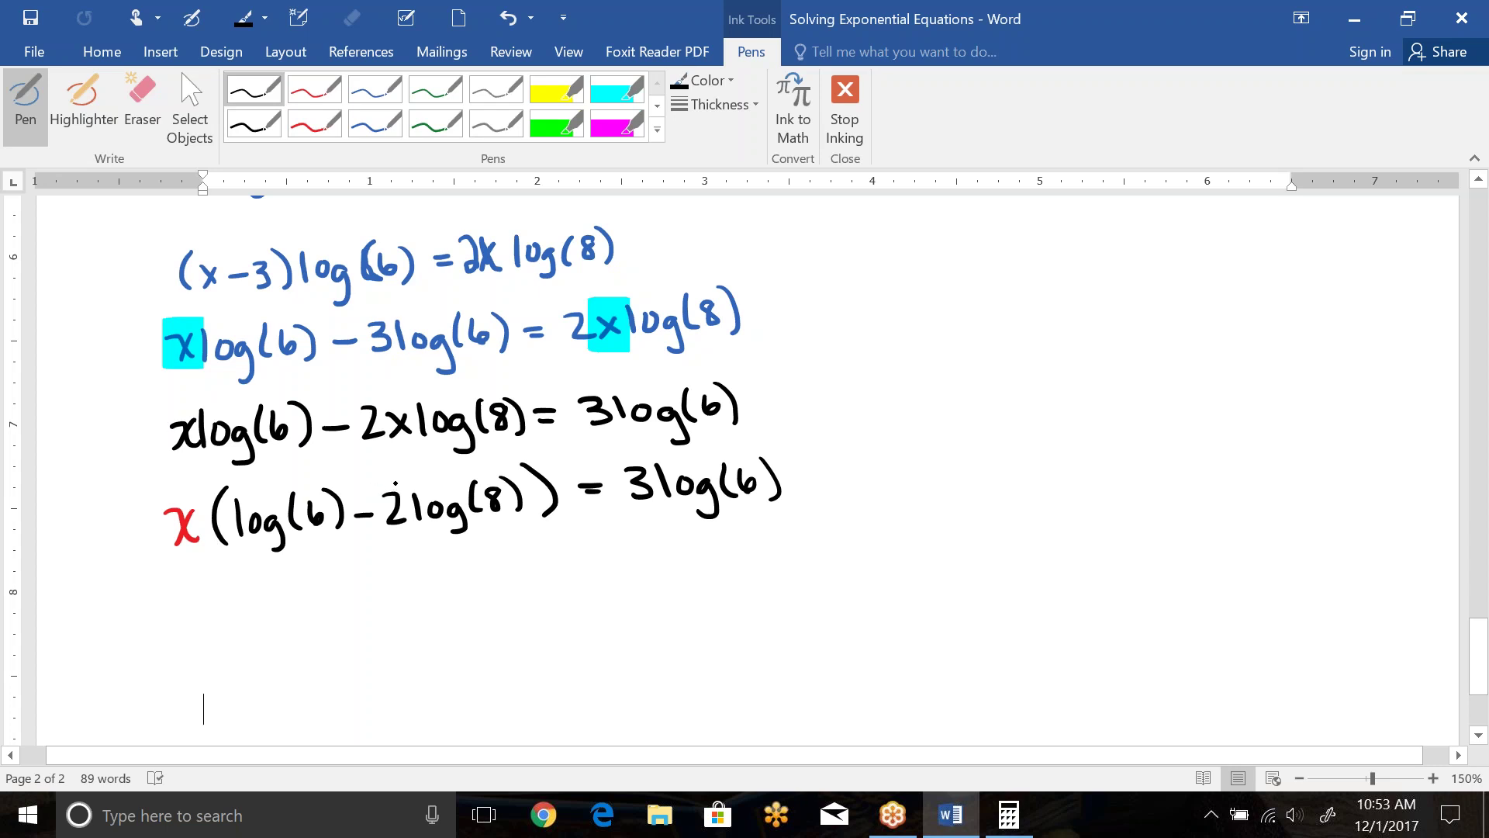
# - Draw arcs moving 2 and 3 into the logs, then write x(log(6) − log(64)) = log(216)
pyautogui.moveTo(396, 484)
pyautogui.mouseDown()
pyautogui.moveTo(449, 460)
pyautogui.moveTo(502, 470)
pyautogui.mouseUp()
pyautogui.moveTo(632, 463)
pyautogui.mouseDown()
pyautogui.moveTo(712, 438)
pyautogui.moveTo(768, 459)
pyautogui.mouseUp()
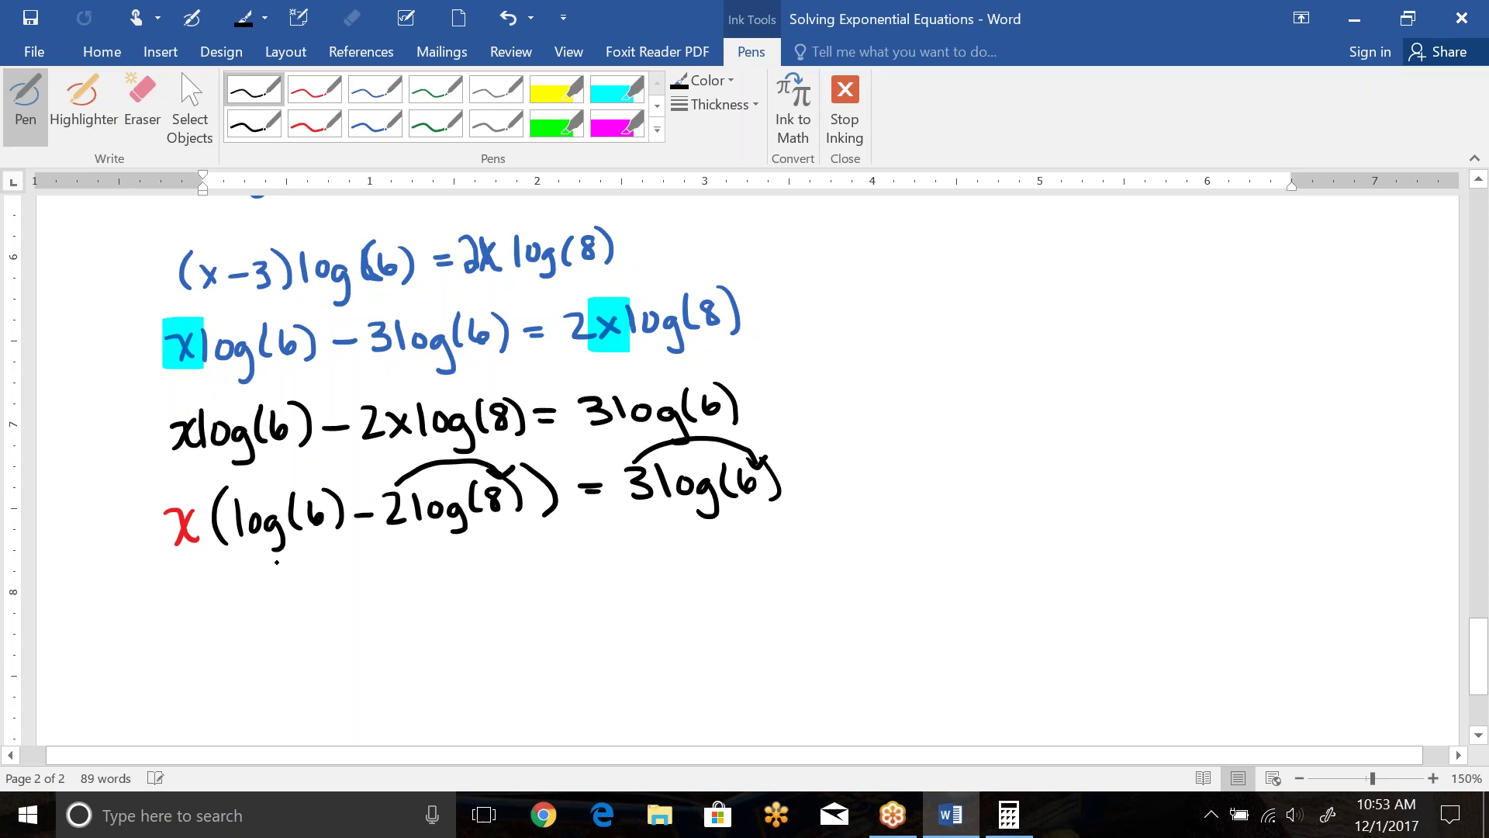
pyautogui.moveTo(186, 591)
pyautogui.mouseDown()
pyautogui.moveTo(221, 614)
pyautogui.moveTo(191, 618)
pyautogui.mouseUp()
pyautogui.moveTo(254, 567)
pyautogui.mouseDown()
pyautogui.moveTo(247, 621)
pyautogui.moveTo(288, 596)
pyautogui.mouseUp()
pyautogui.moveTo(311, 594)
pyautogui.mouseDown()
pyautogui.moveTo(300, 627)
pyautogui.moveTo(349, 597)
pyautogui.moveTo(425, 602)
pyautogui.mouseUp()
pyautogui.moveTo(454, 583); pyautogui.dragTo(483, 611)
pyautogui.moveTo(516, 564)
pyautogui.mouseDown()
pyautogui.moveTo(503, 584)
pyautogui.moveTo(544, 574)
pyautogui.moveTo(539, 585)
pyautogui.moveTo(590, 596)
pyautogui.moveTo(632, 556)
pyautogui.mouseUp()
pyautogui.moveTo(617, 568)
pyautogui.mouseDown()
pyautogui.moveTo(658, 574)
pyautogui.moveTo(676, 555)
pyautogui.moveTo(704, 606)
pyautogui.mouseUp()
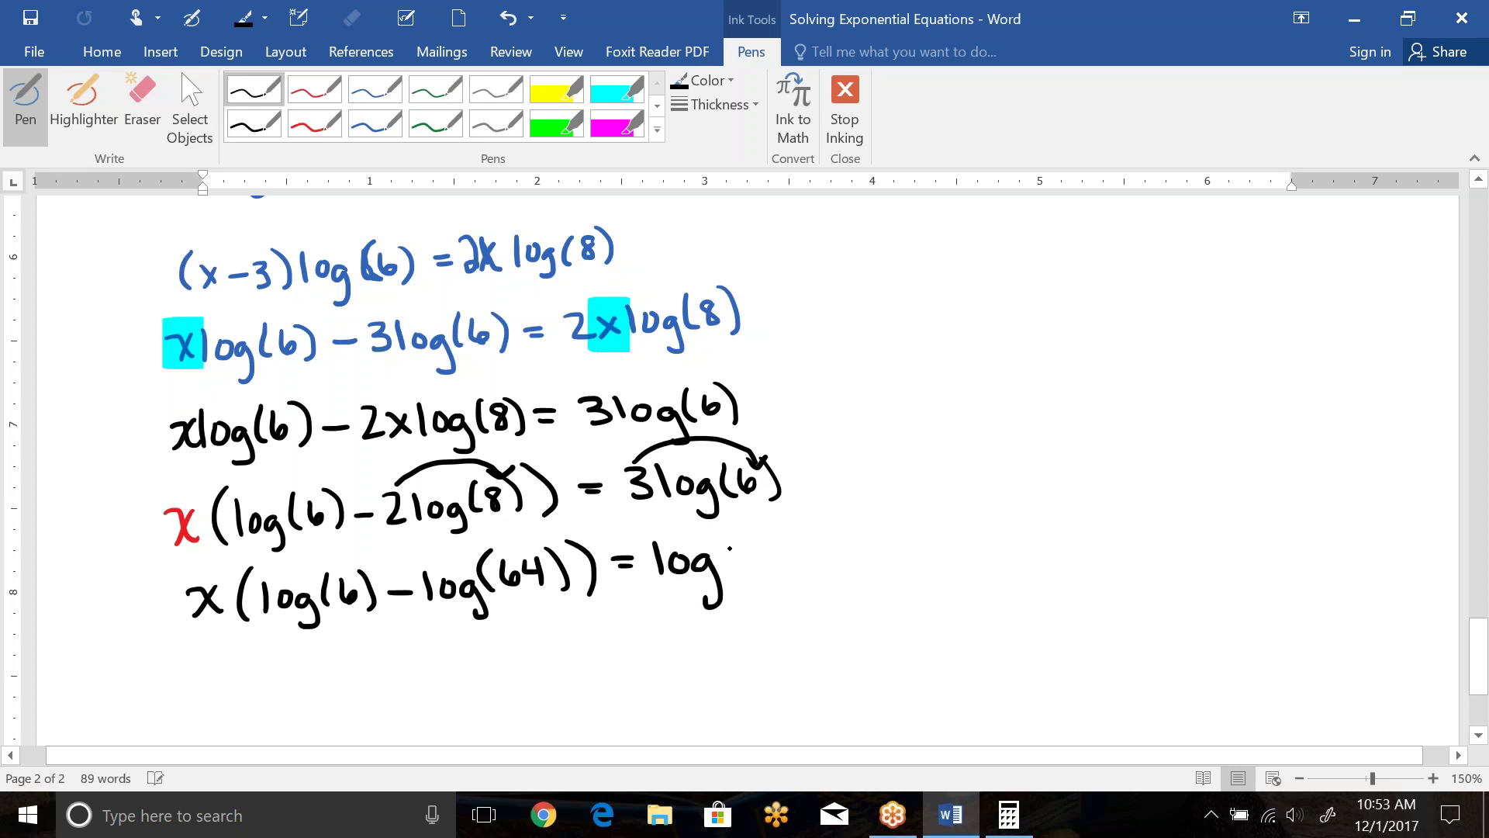
pyautogui.moveTo(741, 545); pyautogui.dragTo(733, 575)
pyautogui.moveTo(746, 549); pyautogui.dragTo(771, 570)
pyautogui.moveTo(797, 539)
pyautogui.mouseDown()
pyautogui.moveTo(789, 557)
pyautogui.moveTo(814, 578)
pyautogui.mouseUp()
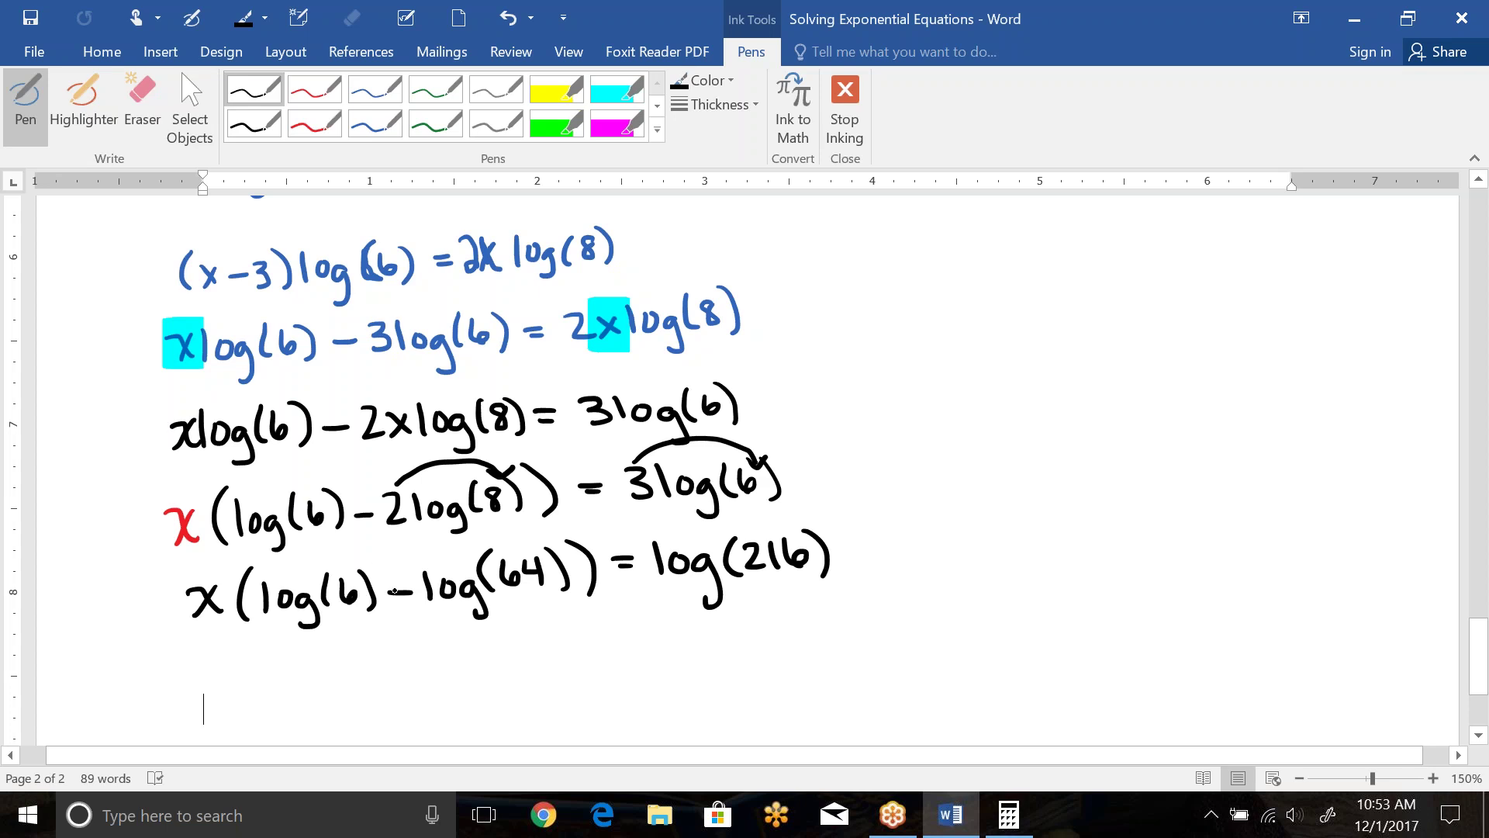
# - Write x(log(6/64)) = log(216) on the next line
pyautogui.moveTo(265, 665); pyautogui.dragTo(279, 692)
pyautogui.moveTo(299, 663); pyautogui.dragTo(285, 687)
pyautogui.moveTo(329, 636)
pyautogui.mouseDown()
pyautogui.moveTo(310, 690)
pyautogui.moveTo(342, 684)
pyautogui.mouseUp()
pyautogui.moveTo(367, 660)
pyautogui.mouseDown()
pyautogui.moveTo(386, 683)
pyautogui.moveTo(379, 701)
pyautogui.mouseUp()
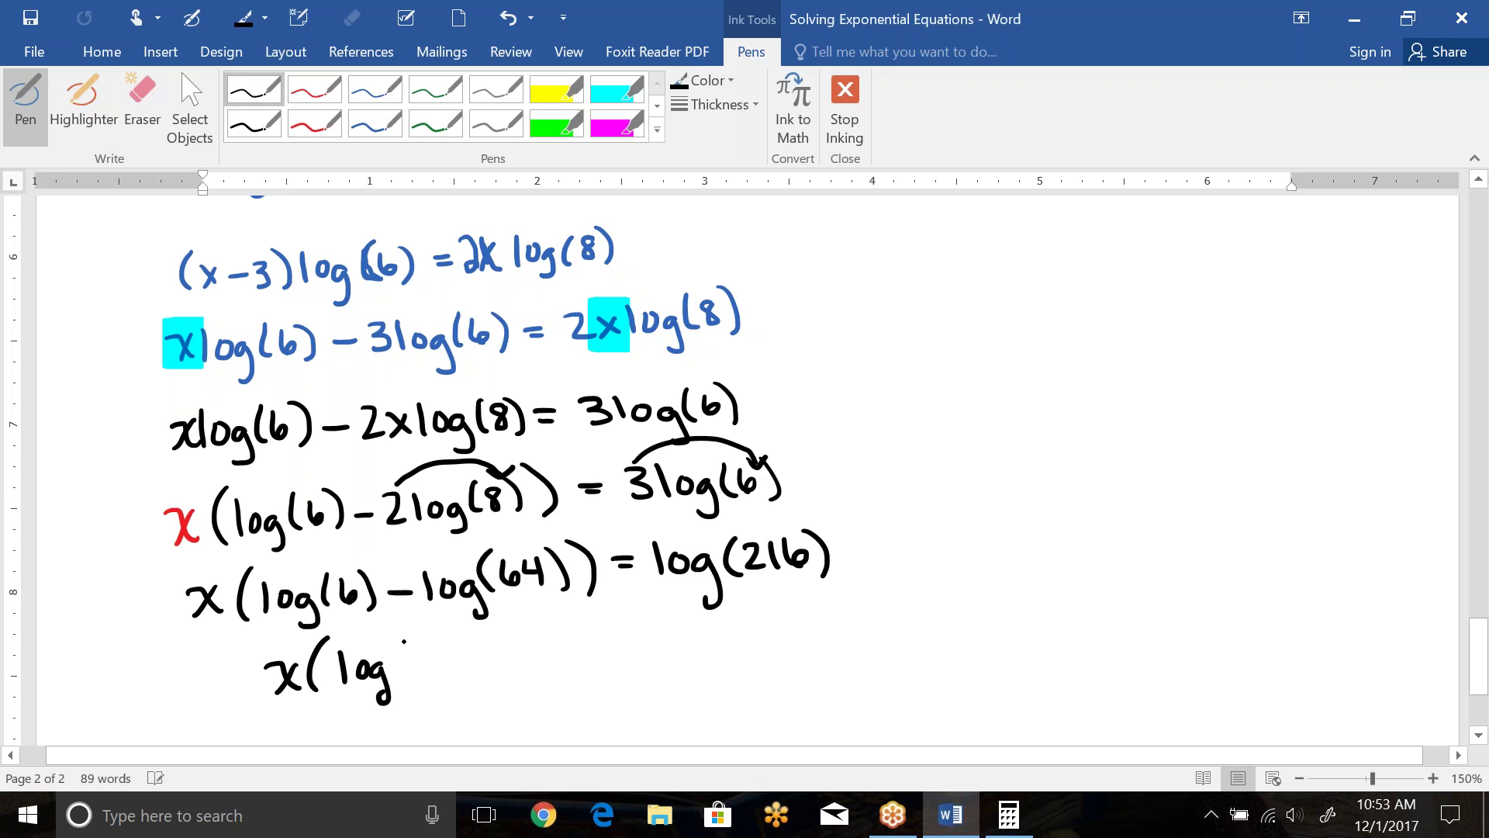
pyautogui.moveTo(404, 640)
pyautogui.mouseDown()
pyautogui.moveTo(393, 686)
pyautogui.moveTo(420, 659)
pyautogui.moveTo(429, 683)
pyautogui.moveTo(484, 668)
pyautogui.moveTo(498, 683)
pyautogui.mouseUp()
pyautogui.moveTo(512, 630); pyautogui.dragTo(515, 684)
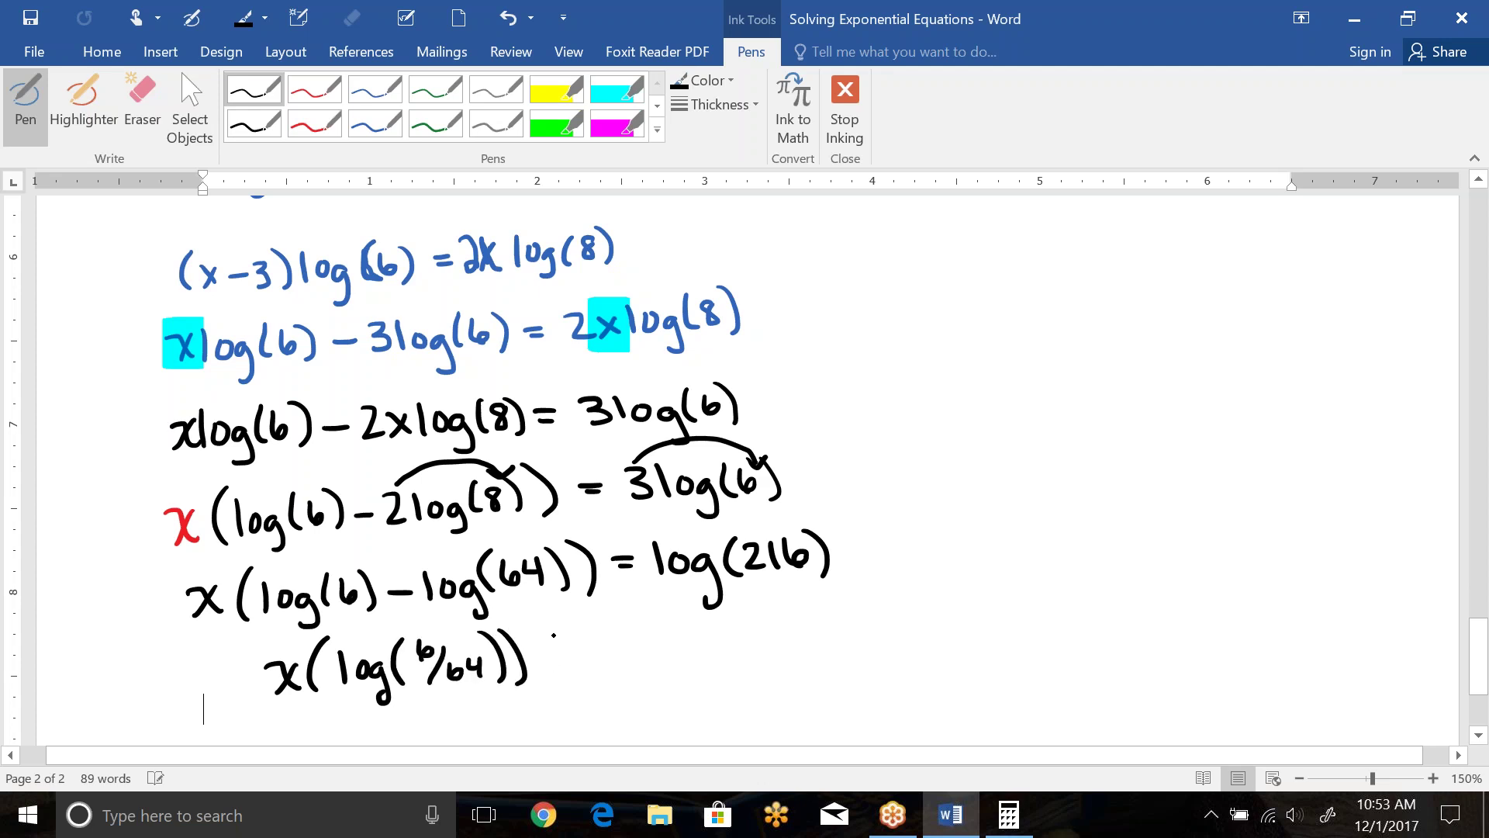
pyautogui.moveTo(556, 634); pyautogui.dragTo(576, 633)
pyautogui.moveTo(558, 646)
pyautogui.mouseDown()
pyautogui.moveTo(611, 654)
pyautogui.moveTo(639, 638)
pyautogui.mouseUp()
pyautogui.moveTo(665, 638); pyautogui.dragTo(655, 677)
pyautogui.moveTo(686, 625)
pyautogui.mouseDown()
pyautogui.moveTo(679, 661)
pyautogui.moveTo(712, 654)
pyautogui.mouseUp()
pyautogui.moveTo(721, 628)
pyautogui.mouseDown()
pyautogui.moveTo(720, 652)
pyautogui.moveTo(734, 641)
pyautogui.moveTo(763, 665)
pyautogui.moveTo(950, 344)
pyautogui.mouseUp()
# - Draw an arrow to the right and write x(log(3/32)) = log(216)
pyautogui.moveTo(921, 362)
pyautogui.mouseDown()
pyautogui.moveTo(954, 343)
pyautogui.moveTo(962, 366)
pyautogui.mouseUp()
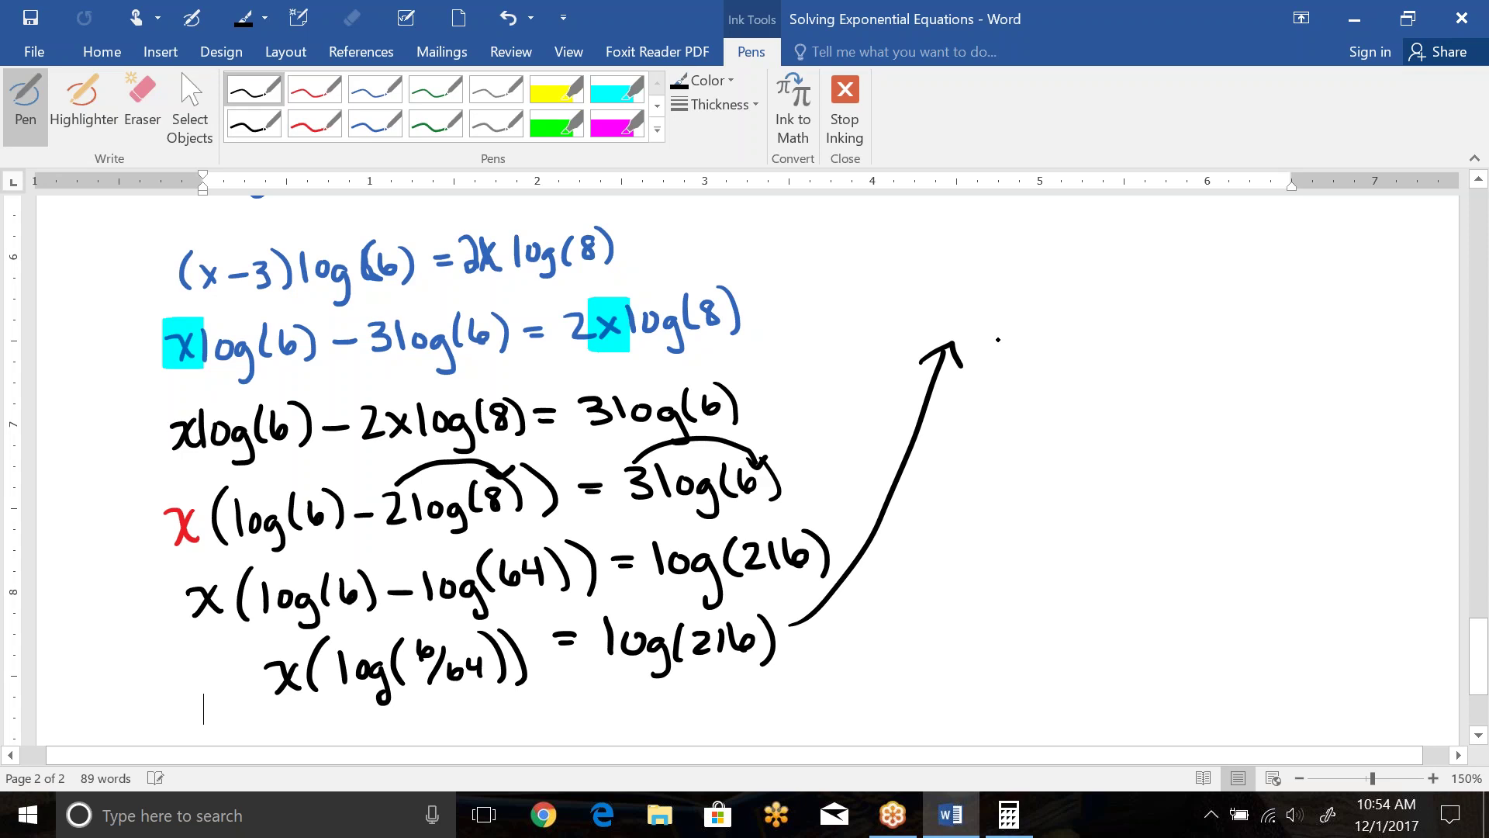
pyautogui.moveTo(952, 268); pyautogui.dragTo(989, 285)
pyautogui.moveTo(984, 260)
pyautogui.mouseDown()
pyautogui.moveTo(959, 293)
pyautogui.moveTo(1024, 285)
pyautogui.mouseUp()
pyautogui.moveTo(1045, 266); pyautogui.dragTo(1056, 304)
pyautogui.moveTo(1081, 236); pyautogui.dragTo(1084, 279)
pyautogui.moveTo(1091, 236)
pyautogui.mouseDown()
pyautogui.moveTo(1104, 276)
pyautogui.moveTo(1161, 272)
pyautogui.mouseUp()
pyautogui.moveTo(1185, 222)
pyautogui.mouseDown()
pyautogui.moveTo(1188, 276)
pyautogui.moveTo(1239, 242)
pyautogui.mouseUp()
pyautogui.moveTo(1215, 256); pyautogui.dragTo(1258, 266)
pyautogui.moveTo(1270, 247); pyautogui.dragTo(1276, 246)
pyautogui.moveTo(1306, 244)
pyautogui.mouseDown()
pyautogui.moveTo(1288, 286)
pyautogui.moveTo(1347, 265)
pyautogui.mouseUp()
pyautogui.moveTo(1357, 233)
pyautogui.mouseDown()
pyautogui.moveTo(1355, 262)
pyautogui.moveTo(1378, 249)
pyautogui.moveTo(1398, 263)
pyautogui.mouseUp()
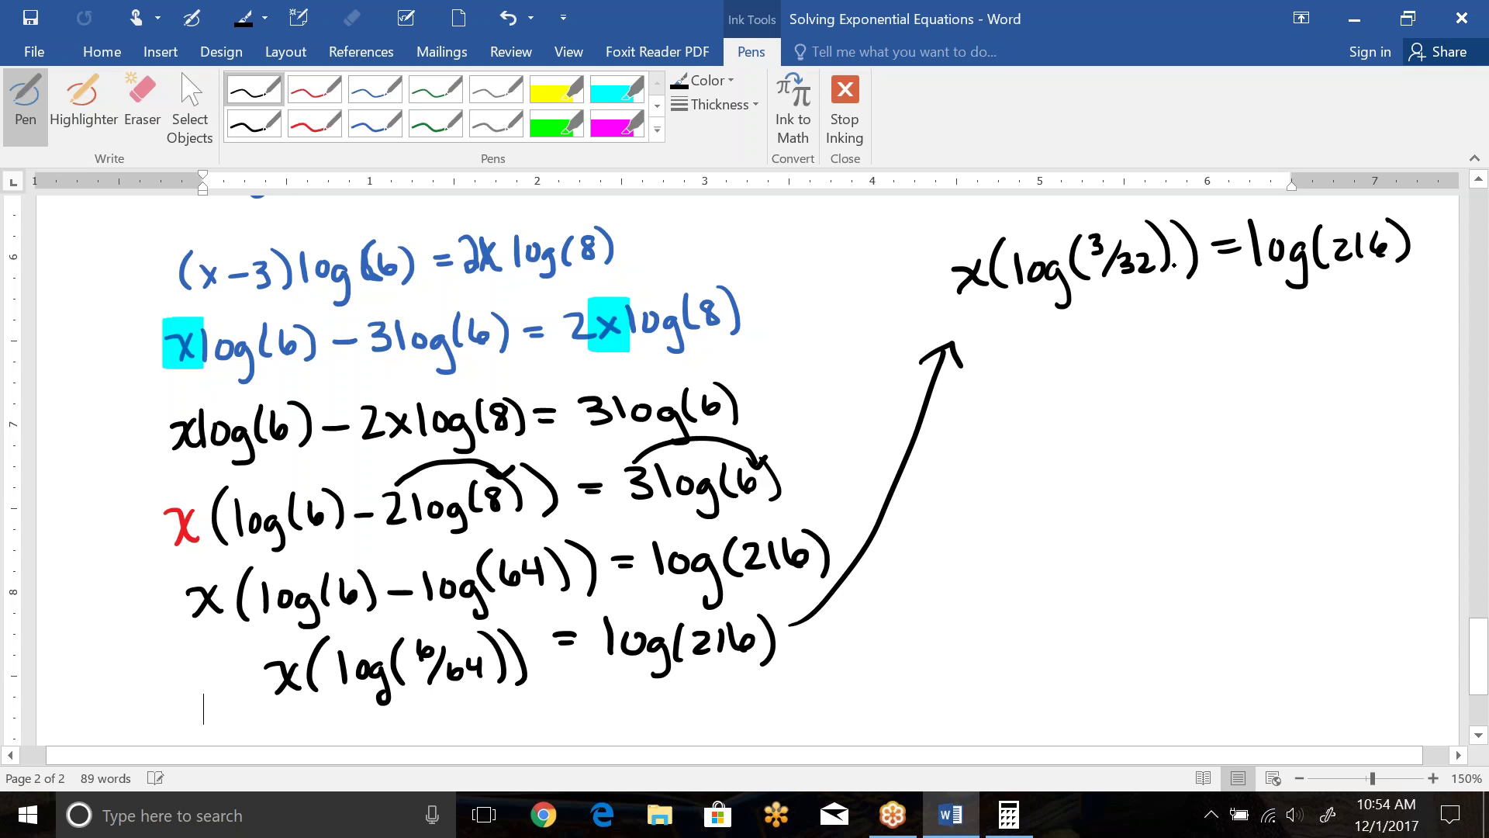
# - Write the exact solution x = log(216)/log(3/32)
pyautogui.moveTo(1012, 371); pyautogui.dragTo(1056, 397)
pyautogui.moveTo(1047, 364)
pyautogui.mouseDown()
pyautogui.moveTo(1029, 403)
pyautogui.moveTo(1100, 373)
pyautogui.mouseUp()
pyautogui.moveTo(1128, 326); pyautogui.dragTo(1137, 359)
pyautogui.moveTo(1163, 333); pyautogui.dragTo(1174, 369)
pyautogui.moveTo(1210, 313)
pyautogui.mouseDown()
pyautogui.moveTo(1199, 353)
pyautogui.moveTo(1239, 342)
pyautogui.mouseUp()
pyautogui.moveTo(1247, 317)
pyautogui.mouseDown()
pyautogui.moveTo(1245, 342)
pyautogui.moveTo(1278, 328)
pyautogui.moveTo(1291, 349)
pyautogui.mouseUp()
pyautogui.moveTo(1148, 381)
pyautogui.mouseDown()
pyautogui.moveTo(1288, 364)
pyautogui.moveTo(1153, 410)
pyautogui.moveTo(1156, 425)
pyautogui.mouseUp()
pyautogui.moveTo(1180, 404); pyautogui.dragTo(1184, 418)
pyautogui.moveTo(1211, 408)
pyautogui.mouseDown()
pyautogui.moveTo(1198, 442)
pyautogui.moveTo(1239, 408)
pyautogui.mouseUp()
pyautogui.moveTo(1272, 388)
pyautogui.mouseDown()
pyautogui.moveTo(1259, 418)
pyautogui.moveTo(1279, 422)
pyautogui.mouseUp()
pyautogui.moveTo(1293, 397); pyautogui.dragTo(1309, 428)
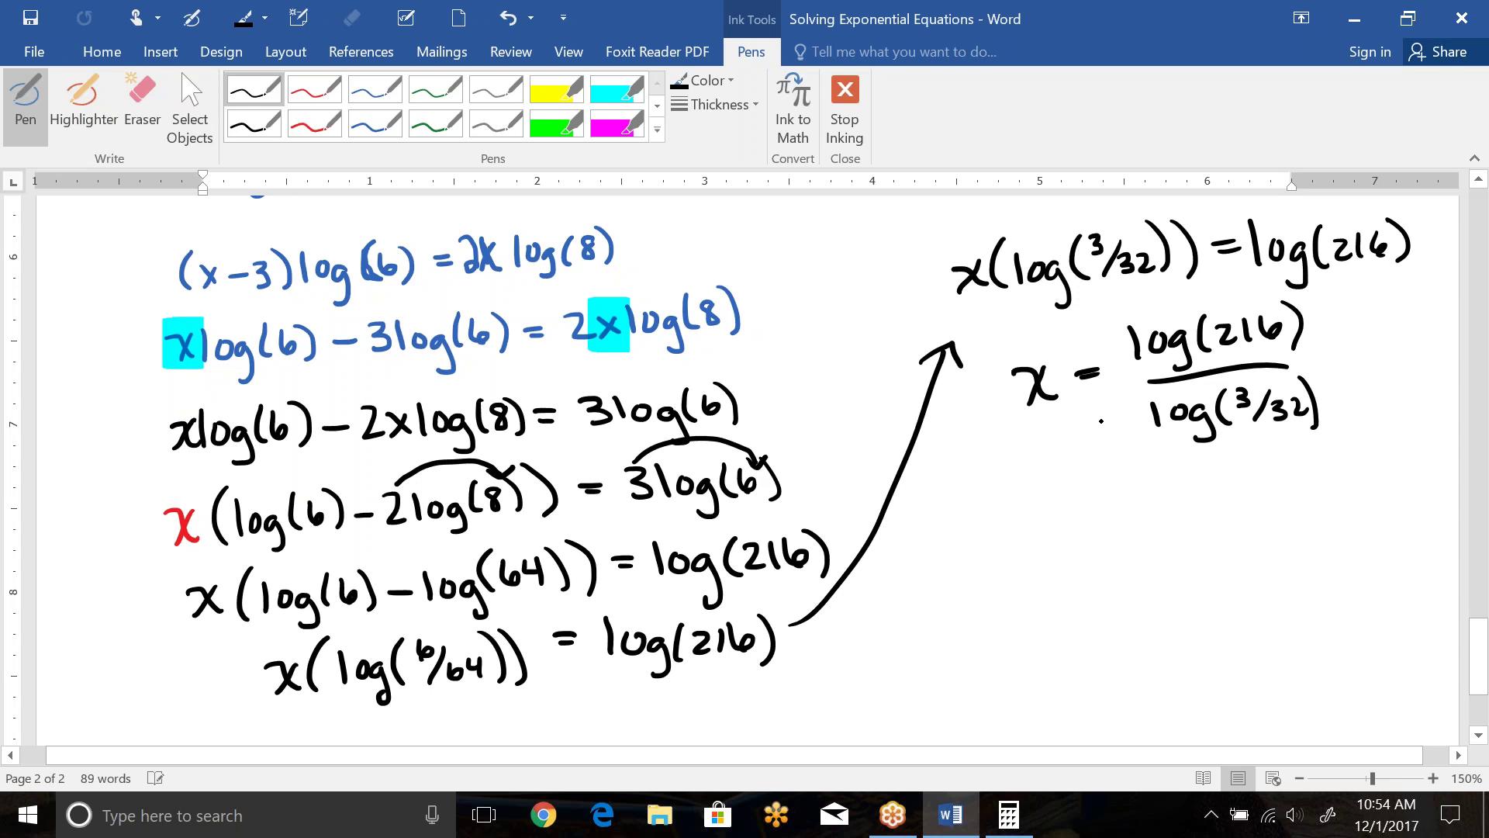
# - Box the exact answer and begin writing x ≈ below it
pyautogui.moveTo(995, 332)
pyautogui.mouseDown()
pyautogui.moveTo(1016, 472)
pyautogui.moveTo(1236, 436)
pyautogui.moveTo(1346, 380)
pyautogui.moveTo(1252, 293)
pyautogui.moveTo(1113, 326)
pyautogui.moveTo(995, 332)
pyautogui.mouseUp()
pyautogui.moveTo(1067, 552); pyautogui.dragTo(1092, 580)
pyautogui.moveTo(1104, 552); pyautogui.dragTo(1146, 559)
# - Evaluate log(216) ÷ log(3 ÷ 32) in Calculator
pyautogui.click(1008, 814)
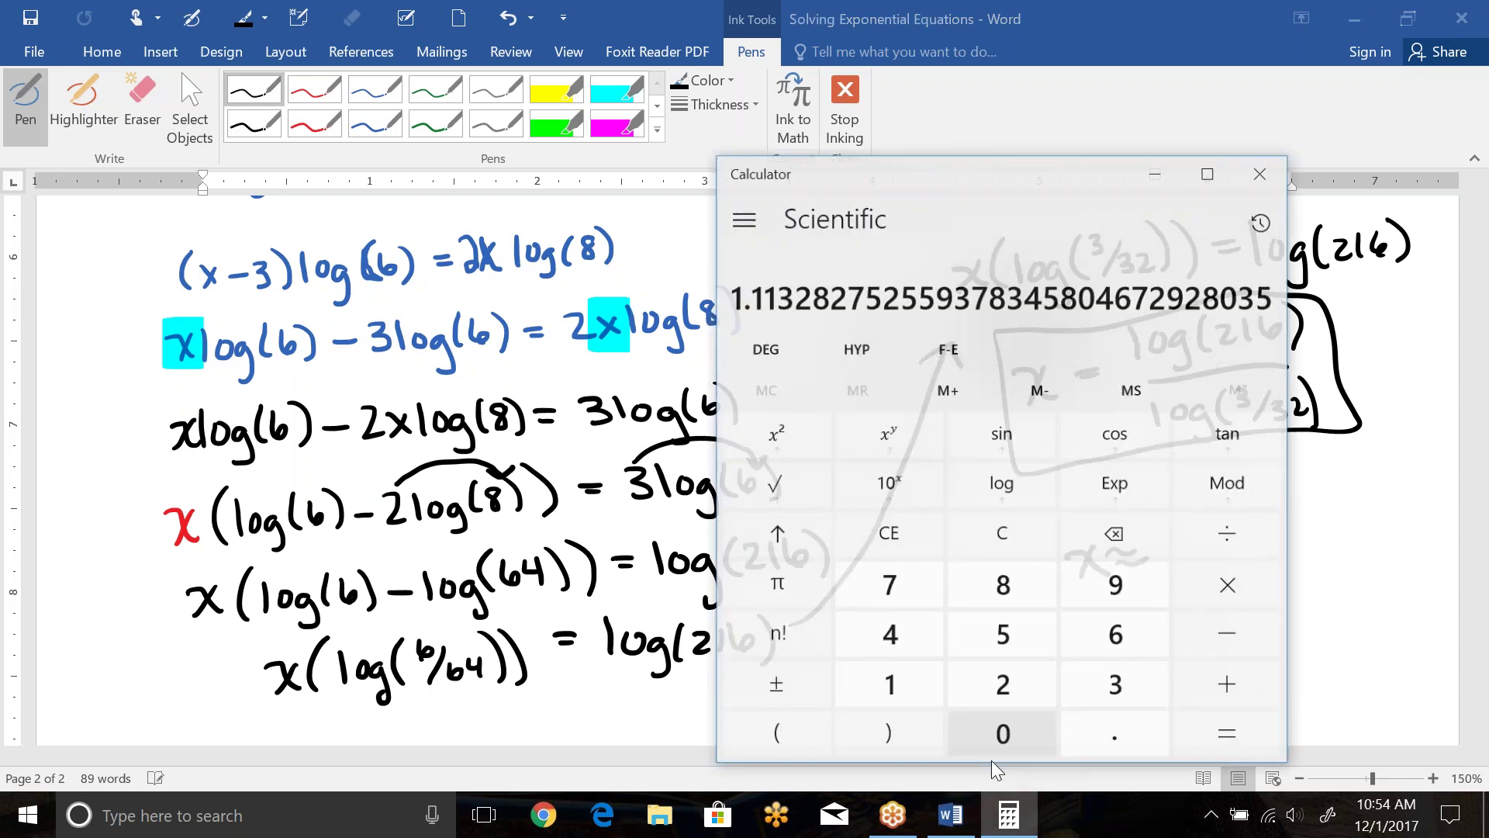
pyautogui.click(884, 522)
pyautogui.moveTo(827, 143); pyautogui.dragTo(539, 92)
pyautogui.write('2')
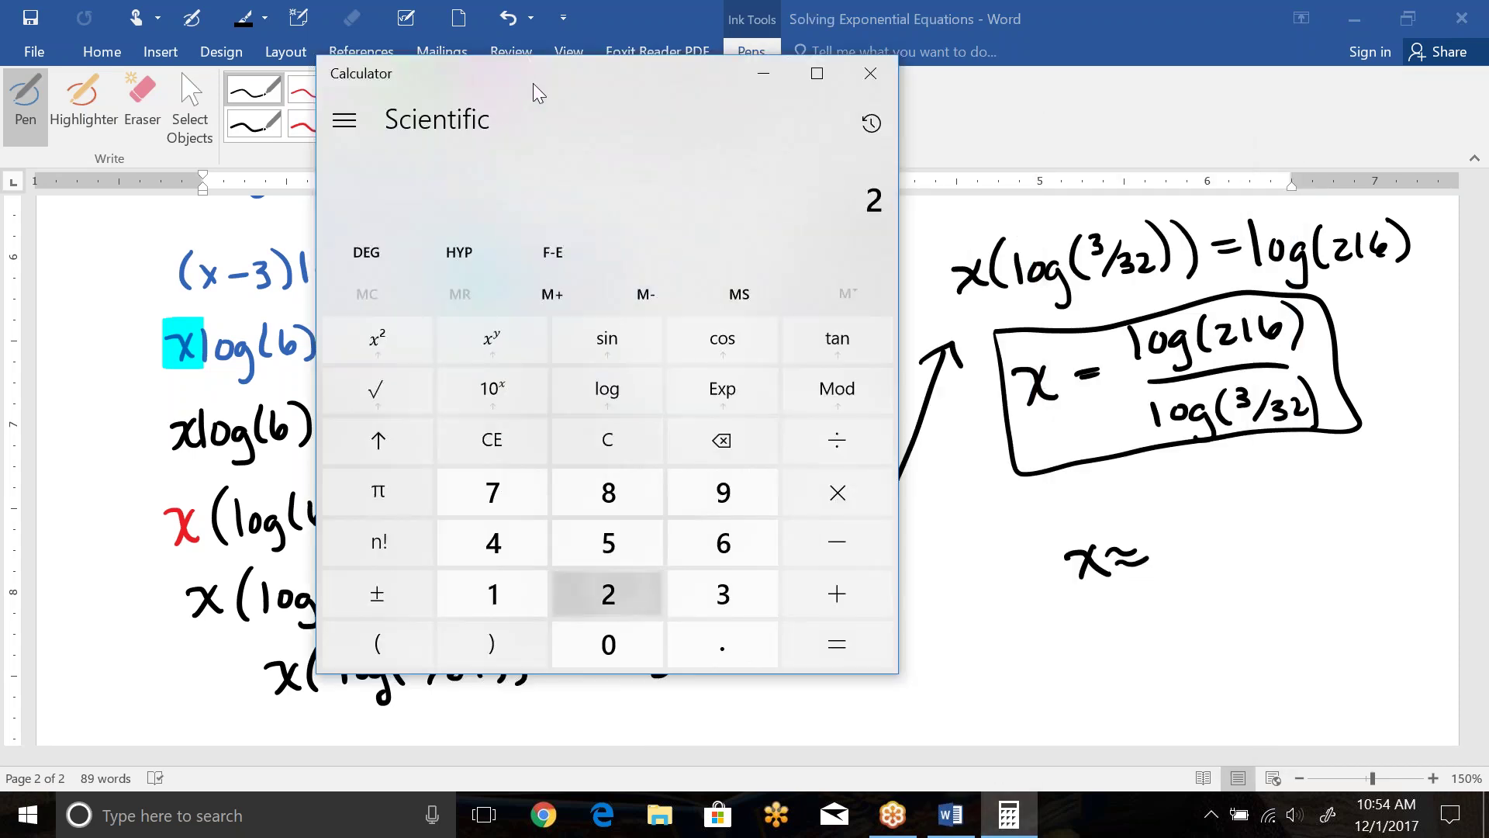
pyautogui.write('16log(216')
pyautogui.press('/')
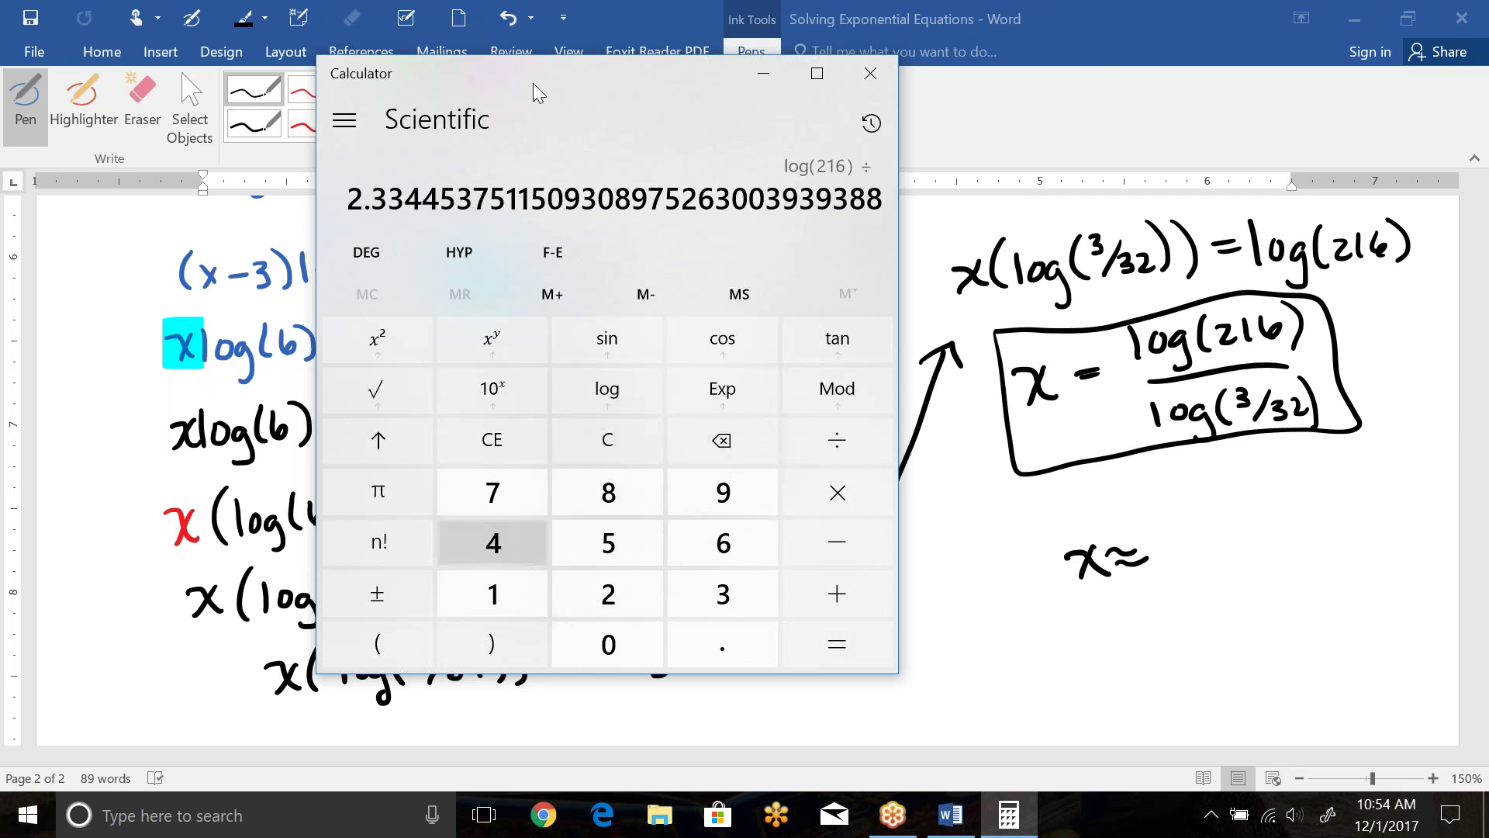
pyautogui.press('(')
pyautogui.write('3 ÷ 32')
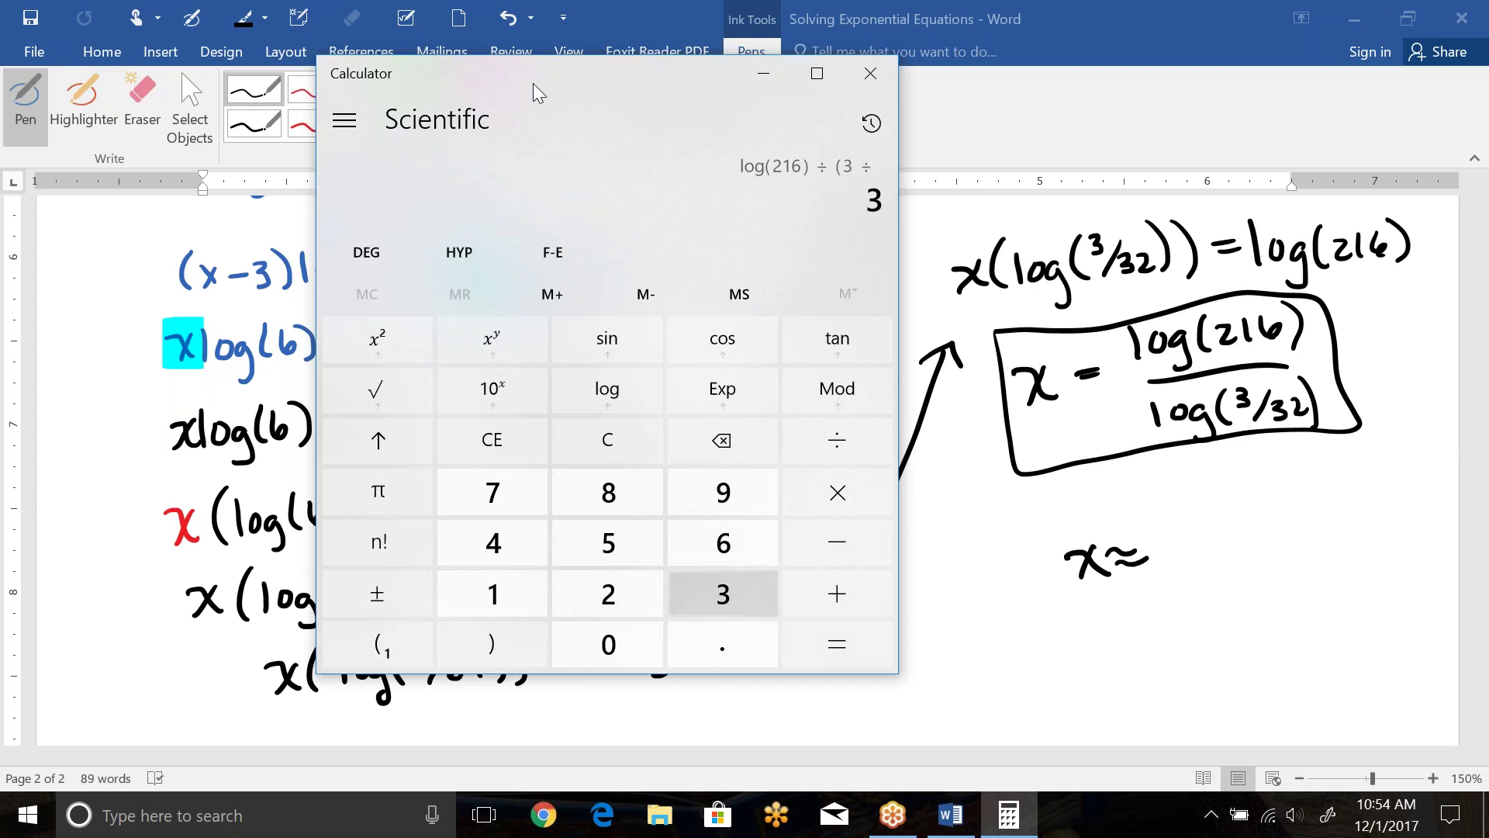
pyautogui.press(')')
pyautogui.press('l')
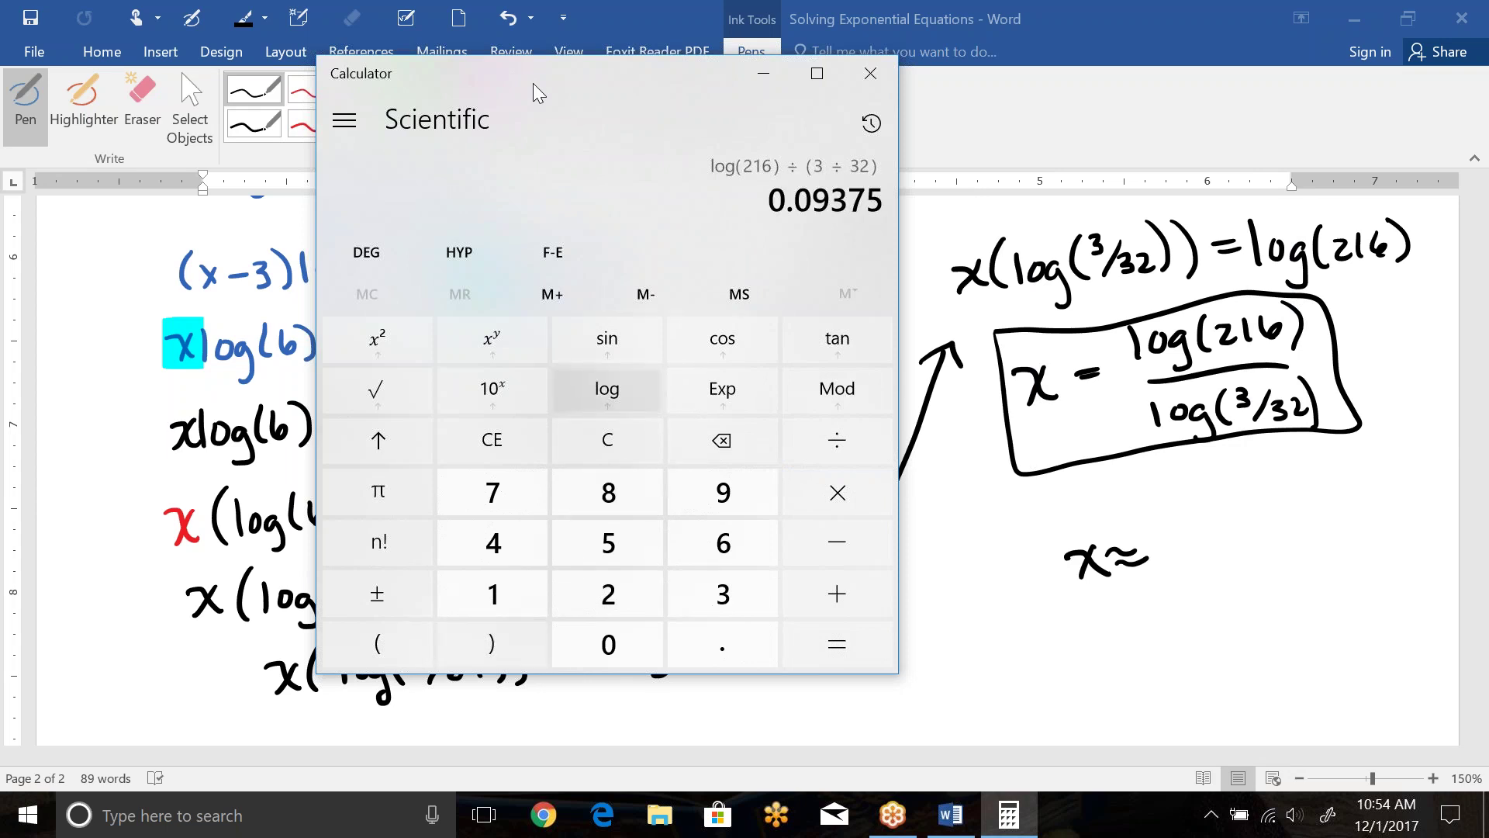
pyautogui.press('Return')
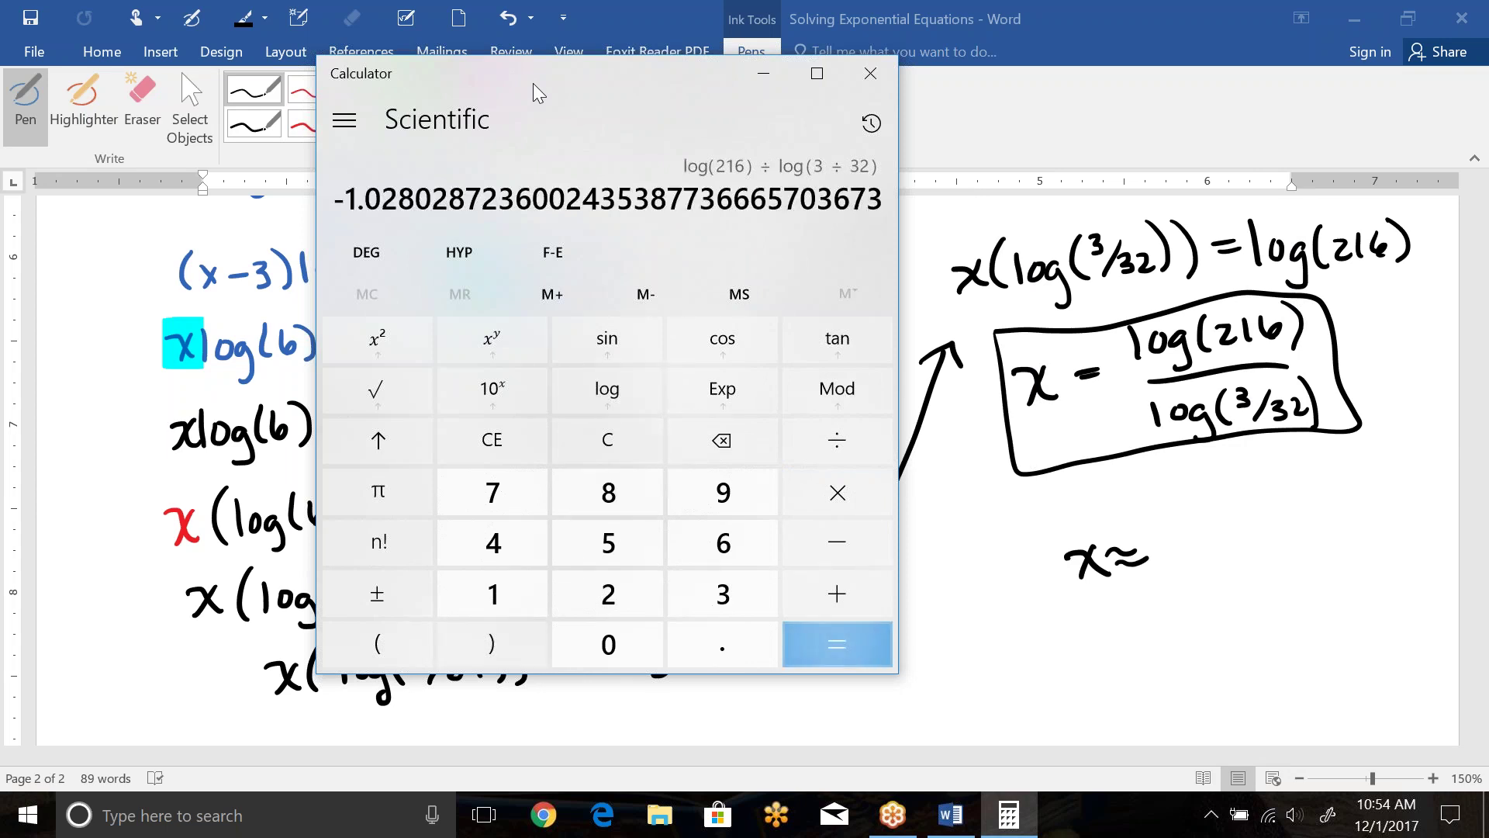
# - Ink the approximate answer -2.27 after x ≈ in example 6
pyautogui.click(1208, 574)
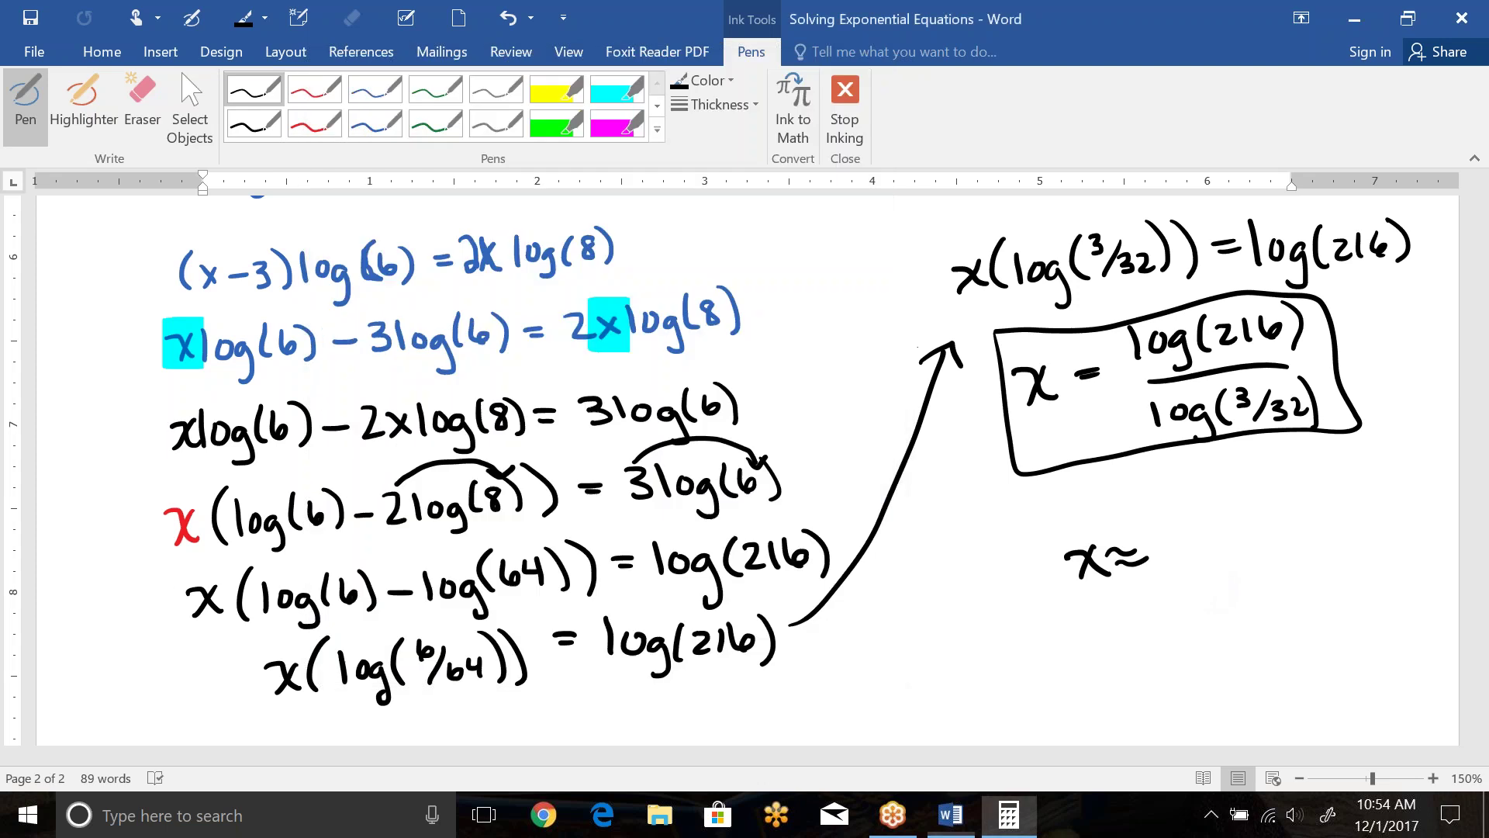
pyautogui.moveTo(1184, 548); pyautogui.dragTo(1210, 542)
pyautogui.moveTo(1215, 533)
pyautogui.mouseDown()
pyautogui.moveTo(1239, 556)
pyautogui.moveTo(1294, 553)
pyautogui.mouseUp()
pyautogui.click(1247, 552)
pyautogui.moveTo(1308, 502)
pyautogui.mouseDown()
pyautogui.moveTo(1048, 552)
pyautogui.moveTo(1102, 605)
pyautogui.moveTo(1281, 490)
pyautogui.mouseUp()
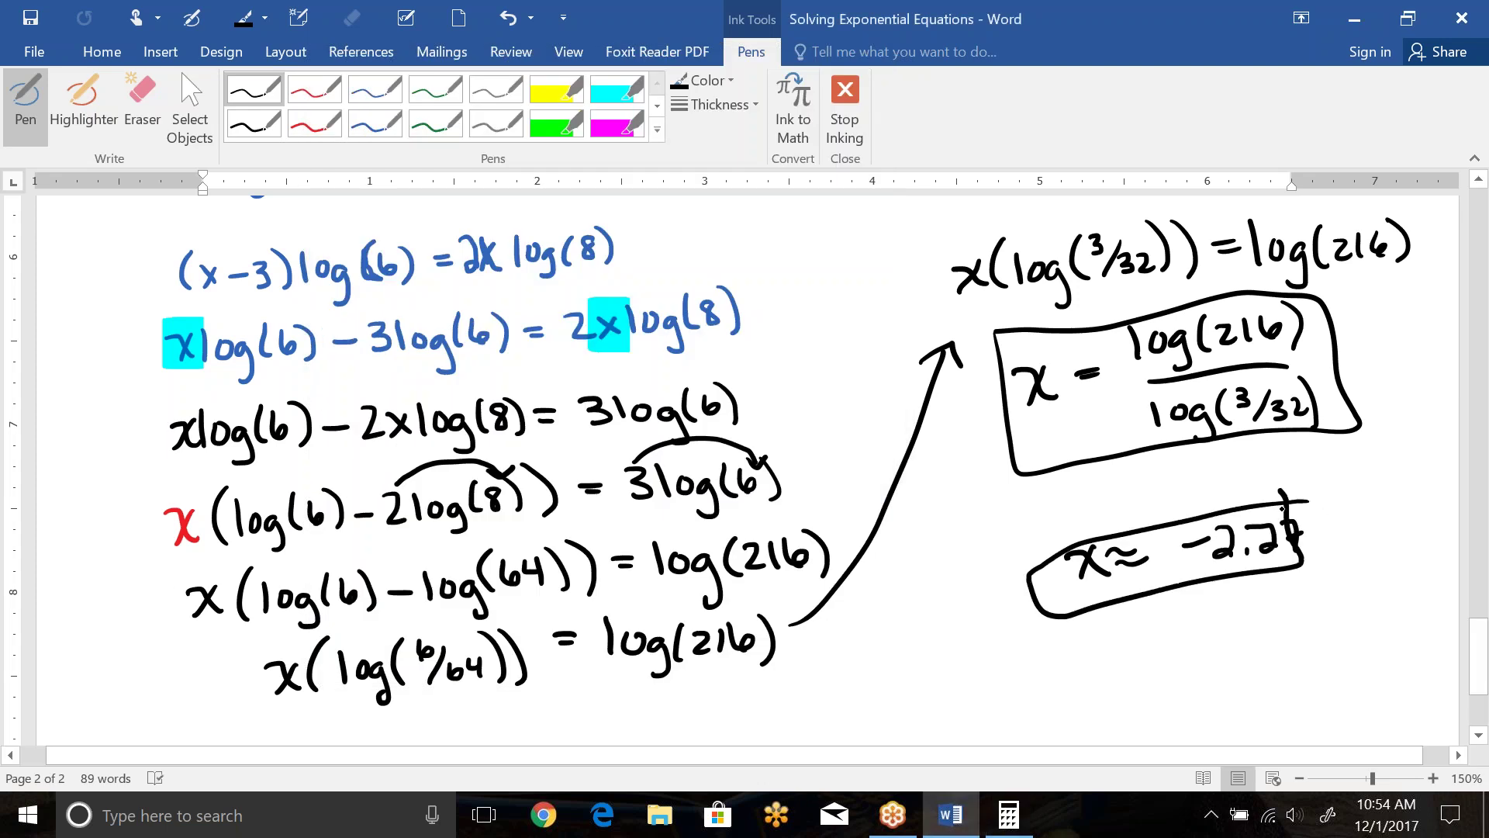
# - Erase the messy loop and redraw a black box around x ≈ -2.27
pyautogui.click(140, 118)
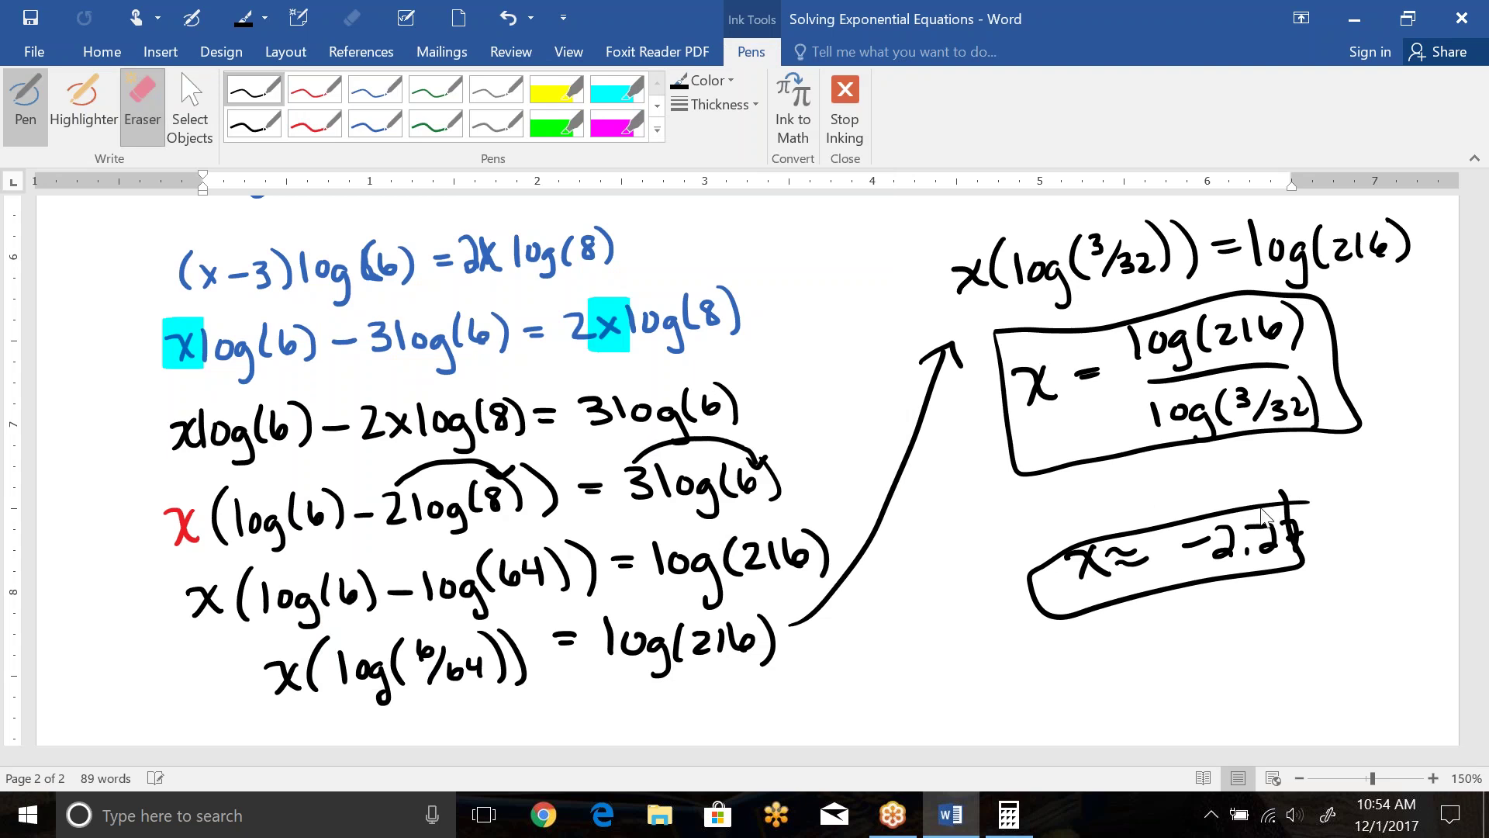
pyautogui.moveTo(1147, 601)
pyautogui.mouseDown()
pyautogui.moveTo(1296, 539)
pyautogui.moveTo(1305, 515)
pyautogui.moveTo(1304, 547)
pyautogui.moveTo(1316, 526)
pyautogui.mouseUp()
pyautogui.click(272, 88)
pyautogui.moveTo(1036, 533)
pyautogui.mouseDown()
pyautogui.moveTo(1264, 584)
pyautogui.moveTo(1316, 552)
pyautogui.moveTo(1093, 500)
pyautogui.moveTo(1039, 514)
pyautogui.moveTo(1038, 549)
pyautogui.mouseUp()
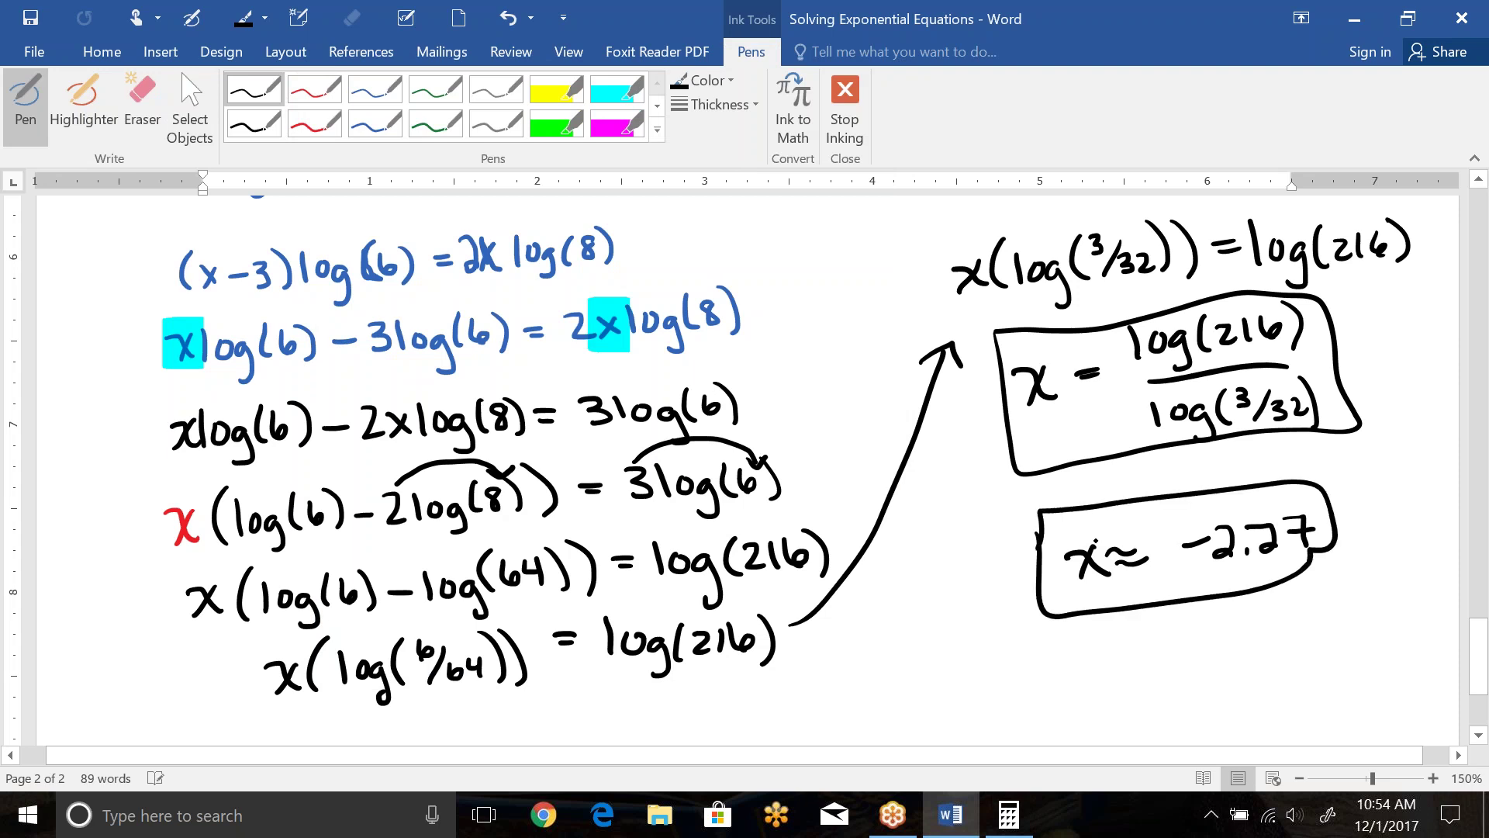